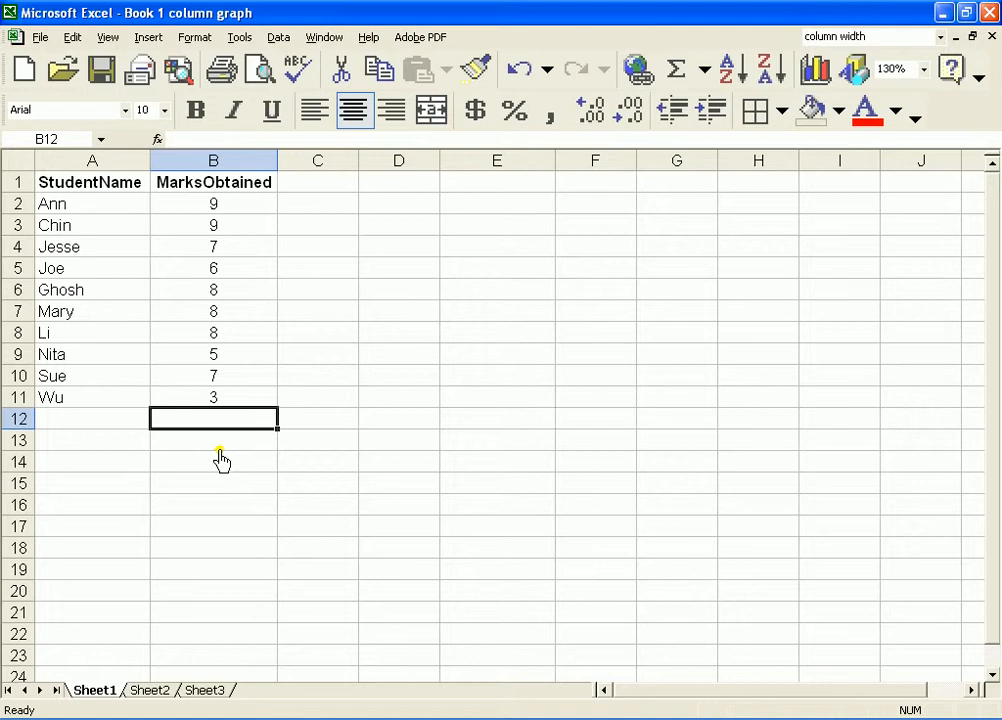
Select the MarksObtained column from its heading to the last mark (B1:B11) and start the Chart Wizard.
left_click(234, 400)
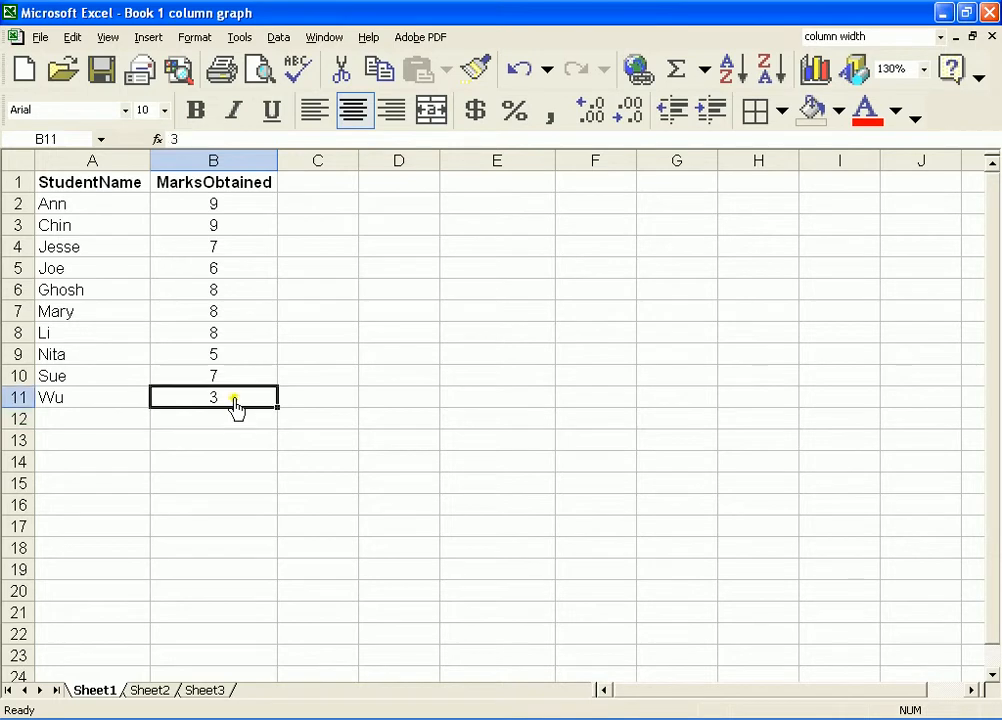
left_click_drag(234, 398, 235, 199)
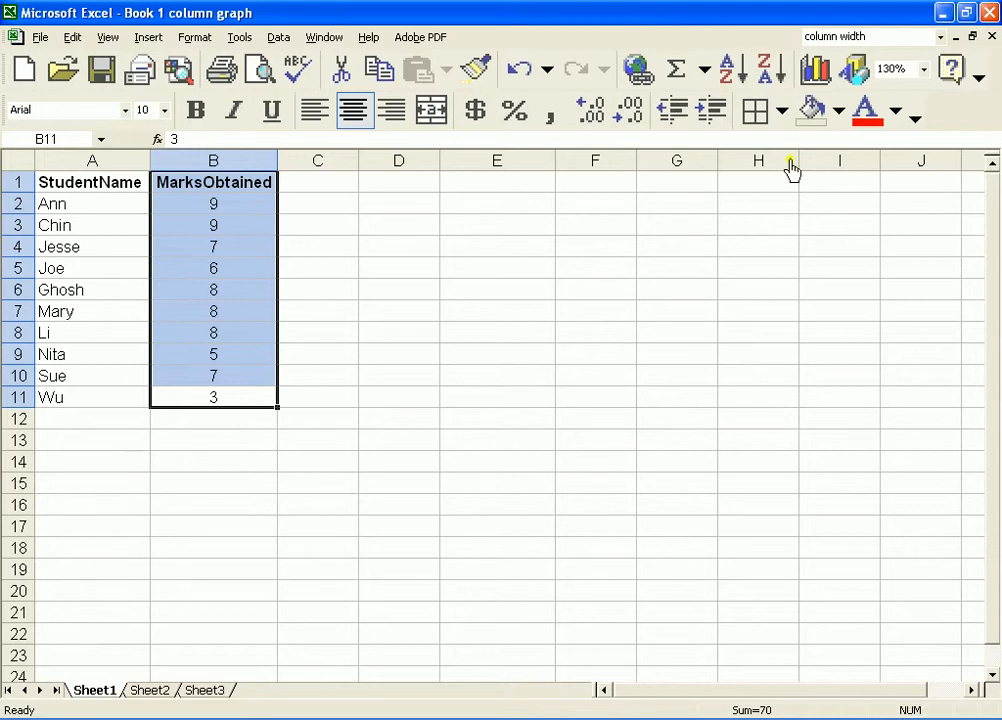
left_click(815, 70)
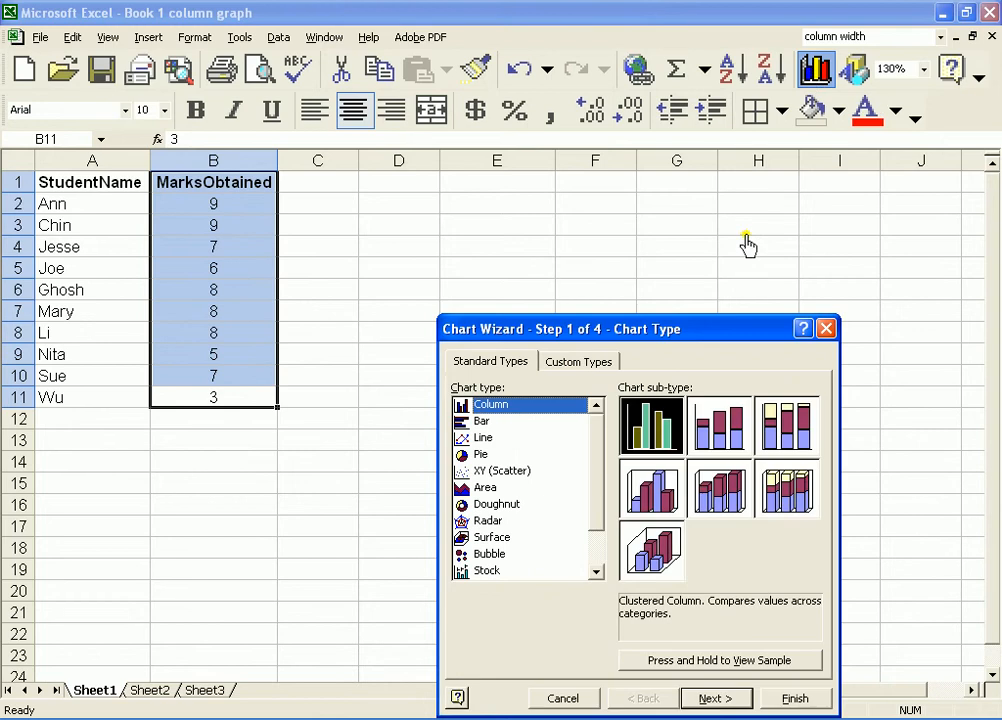
left_click_drag(643, 338, 641, 212)
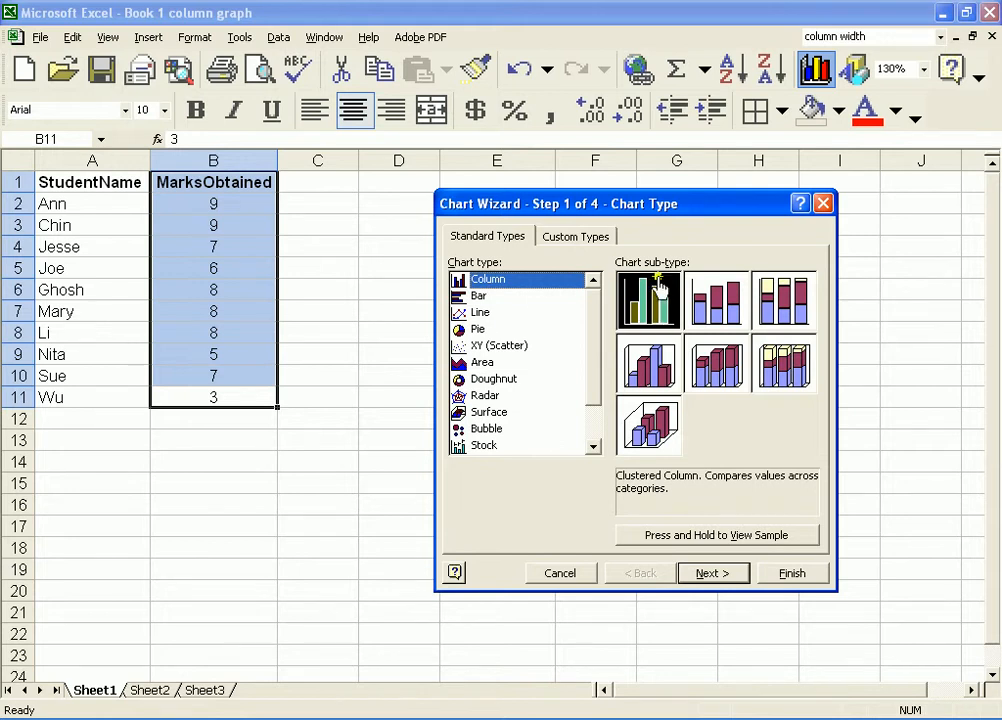
Try the Bar and Line chart types and preview a line chart sample of the marks.
left_click(478, 296)
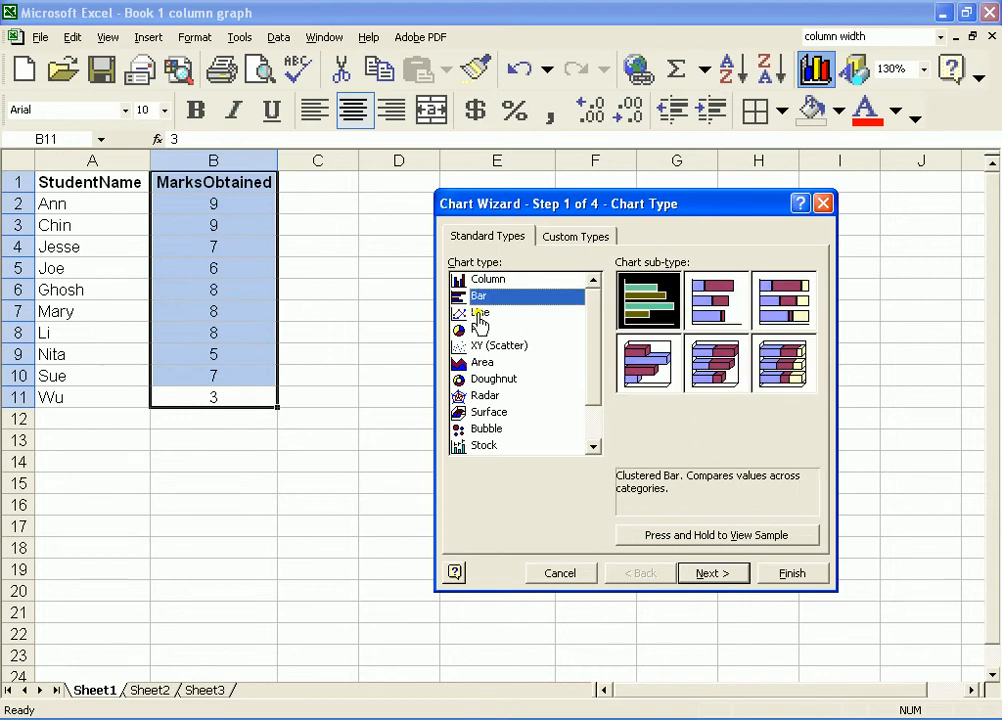
left_click(478, 312)
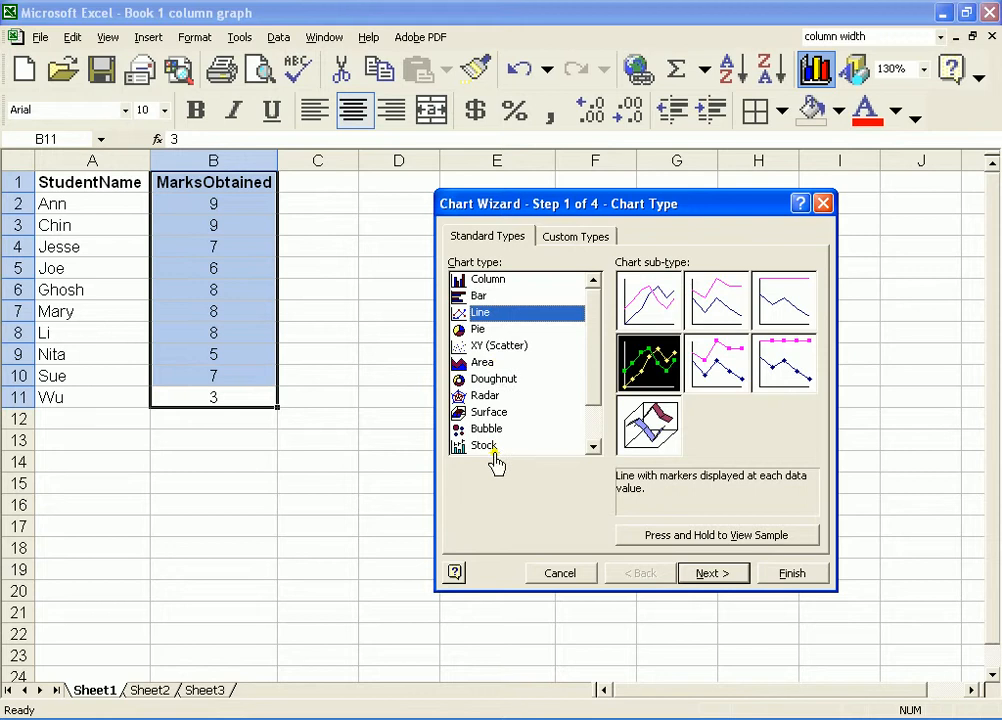
left_click(720, 543)
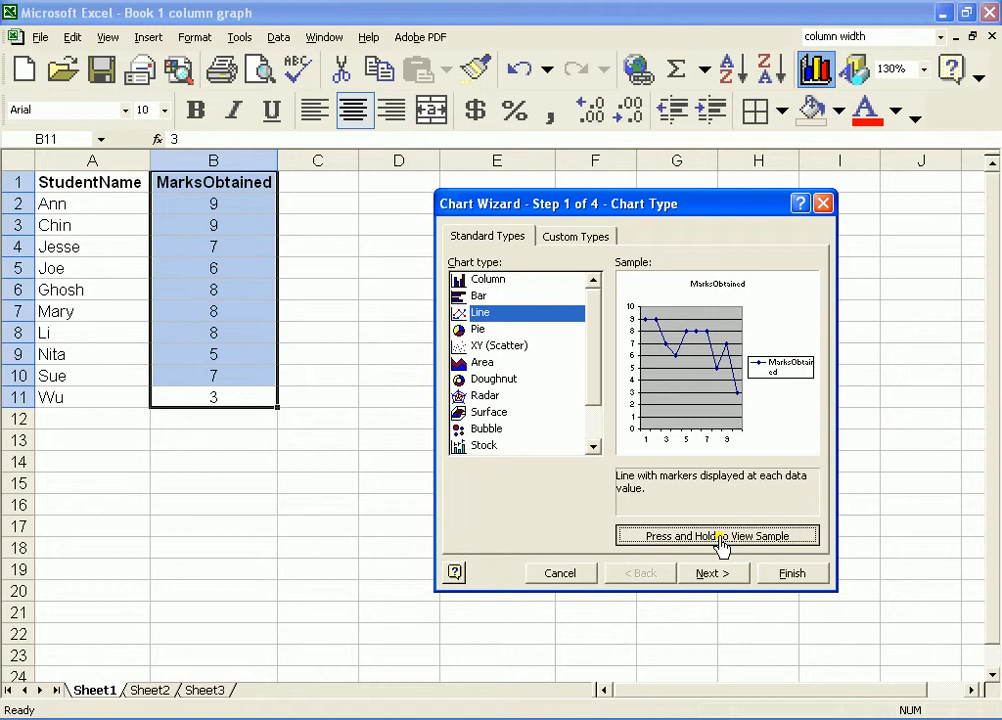
Choose the Clustered Column chart, preview its sample and continue to the chart source data.
left_click(487, 282)
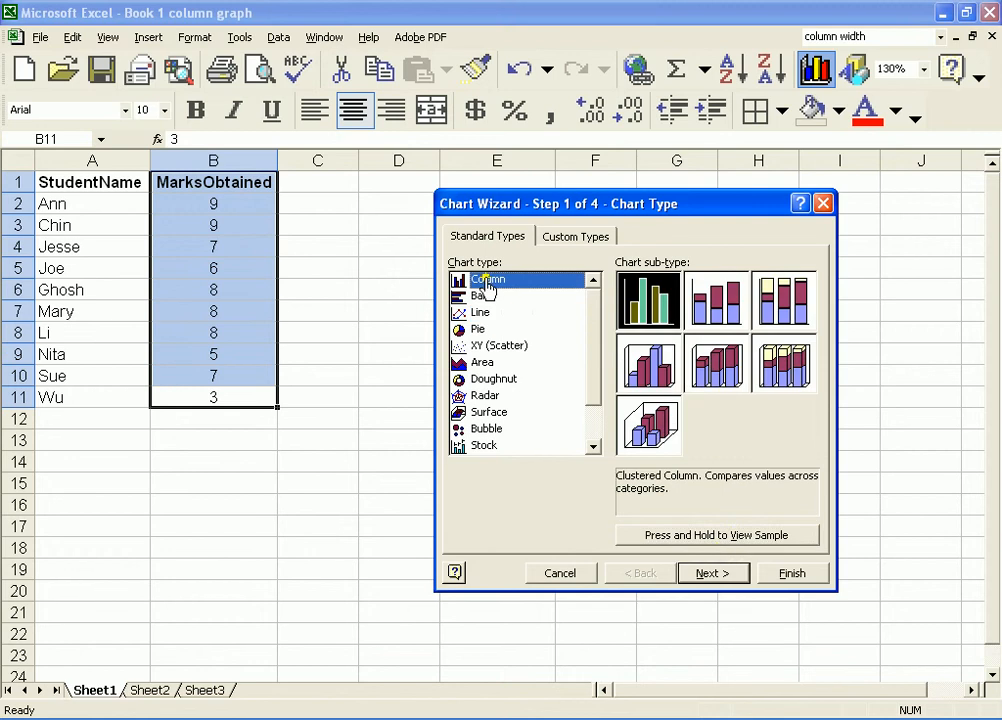
left_click(729, 541)
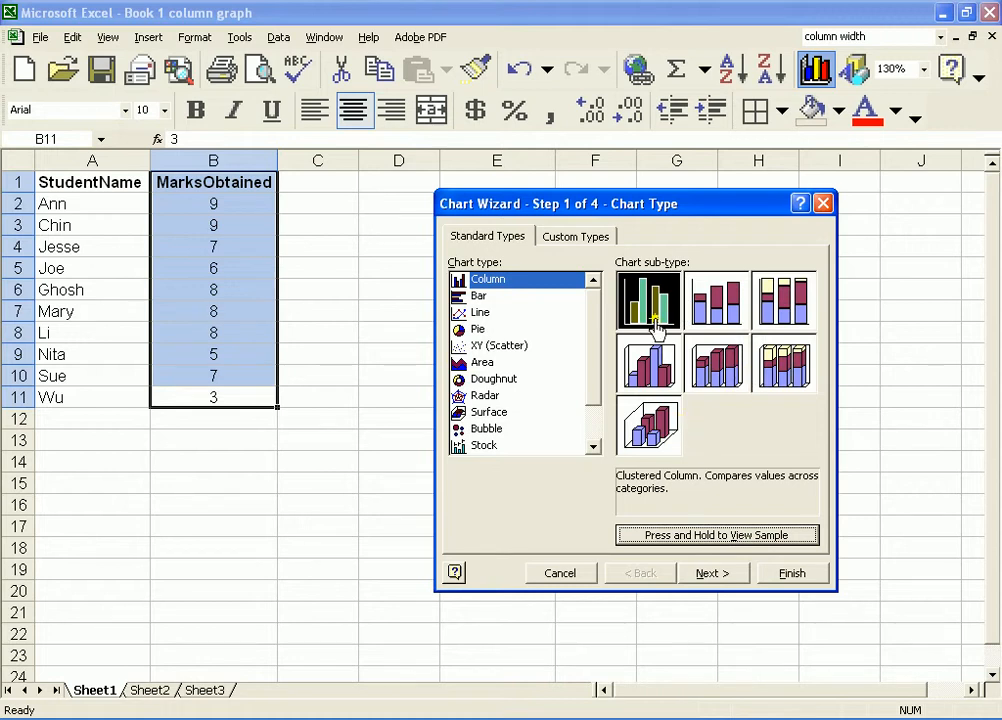
left_click(714, 578)
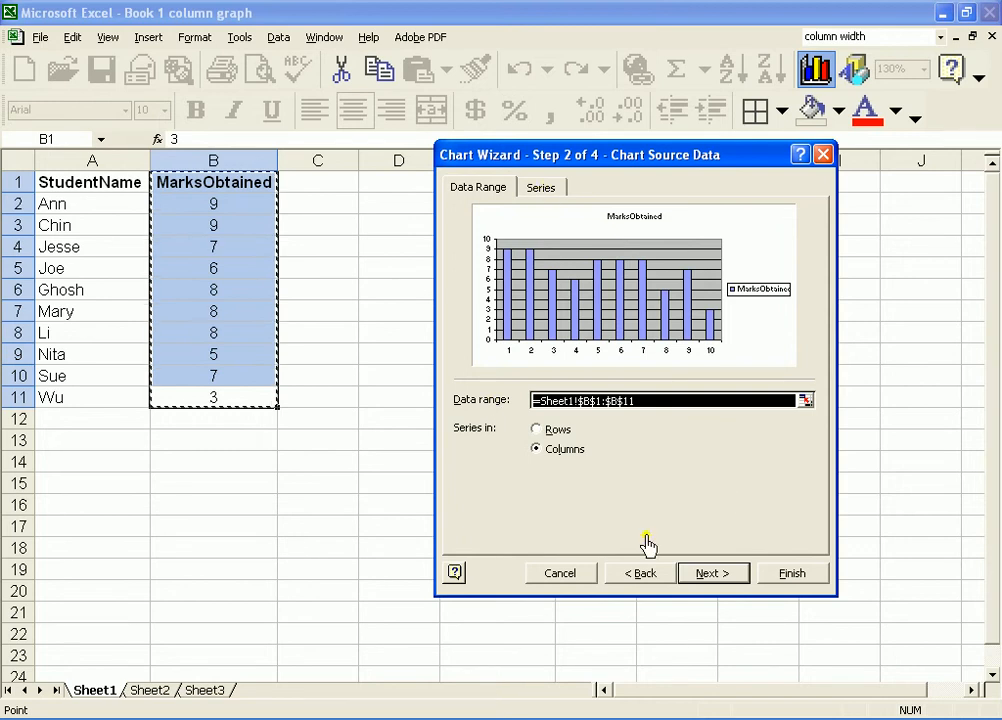
Accept the source data range and title the category (X) axis Students and the value (Y) axis Marks.
left_click(710, 574)
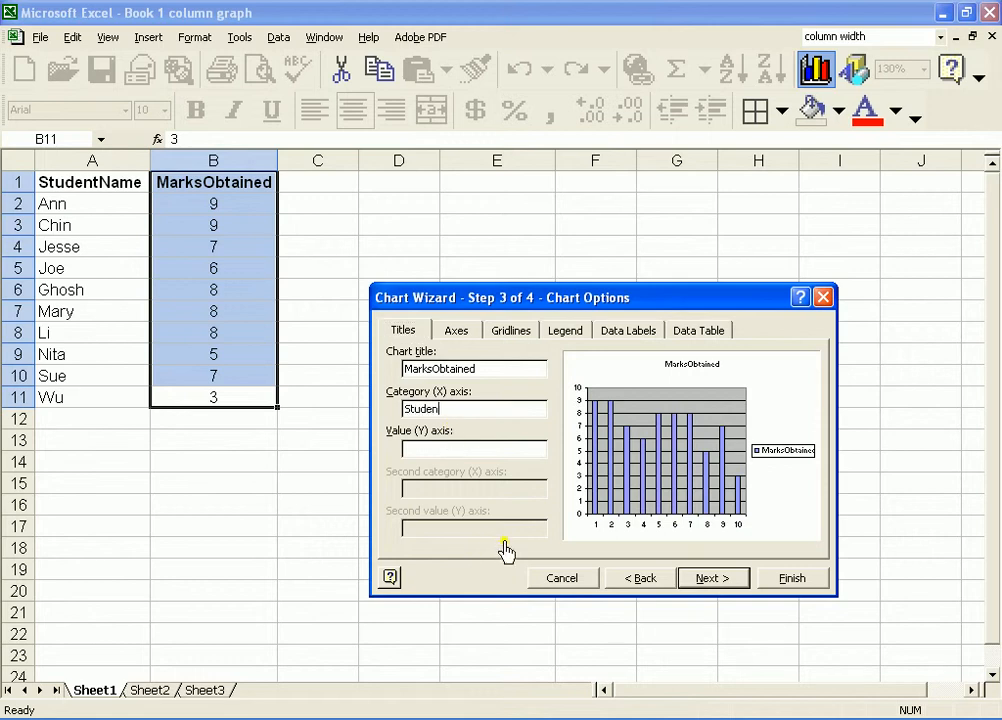
left_click(463, 452)
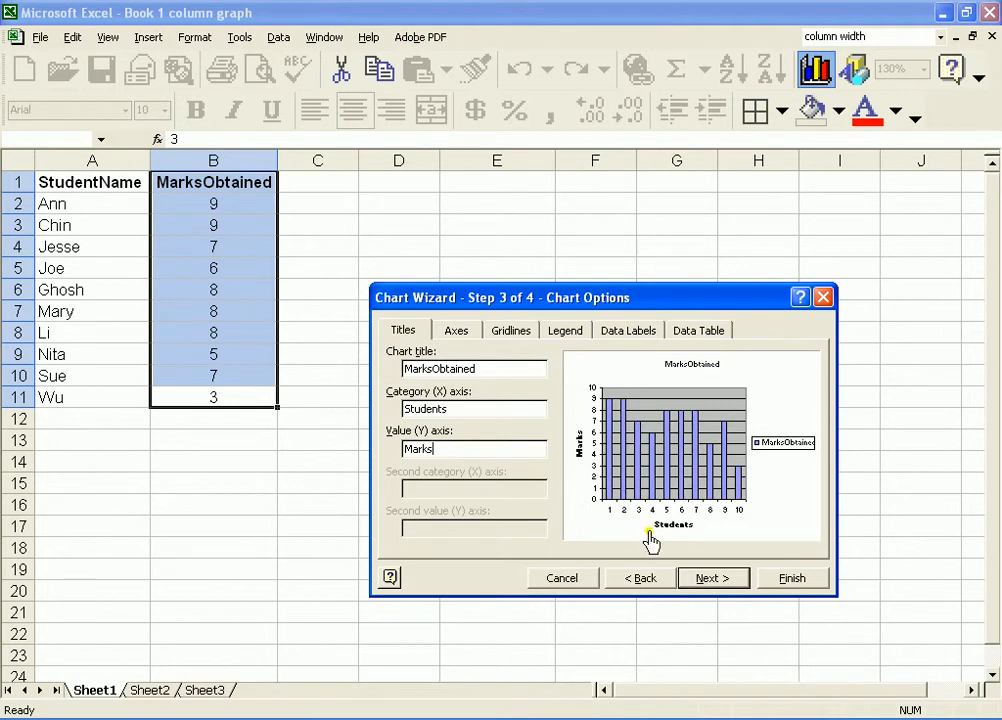
Review the axis options and try major and minor gridlines on both axes, restoring only the value axis major gridlines.
left_click(458, 331)
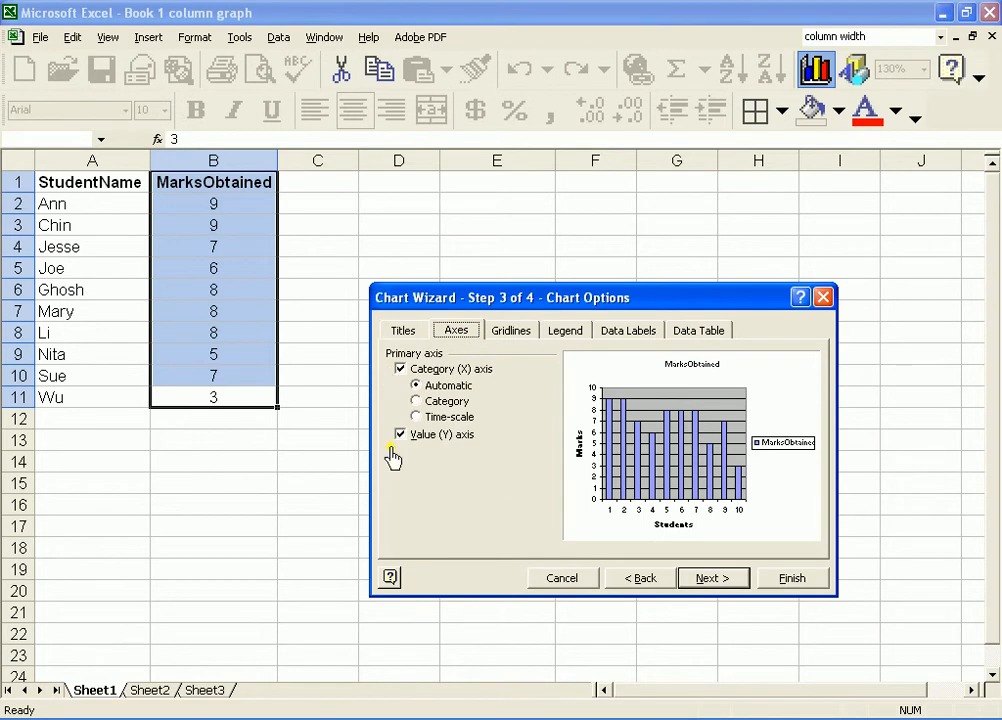
left_click(512, 334)
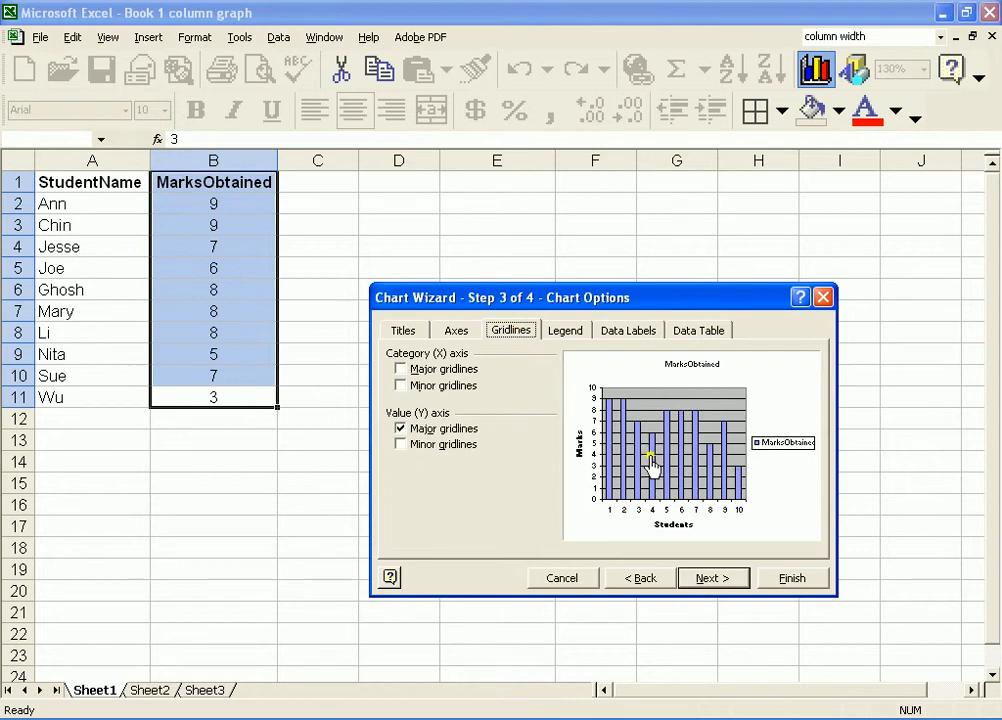
left_click(403, 431)
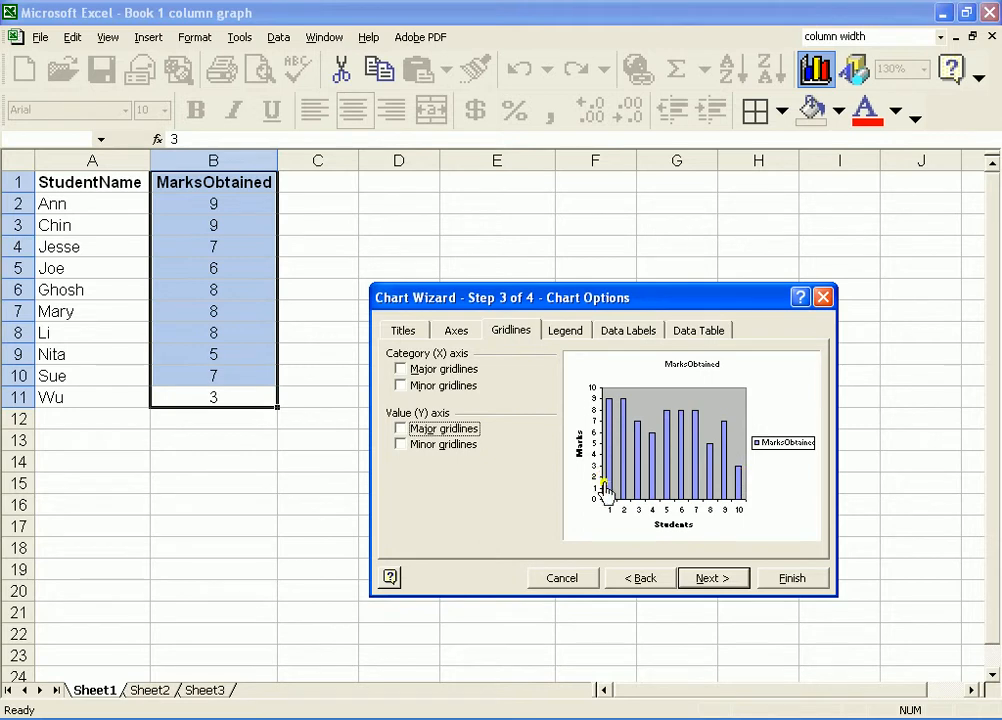
left_click(401, 432)
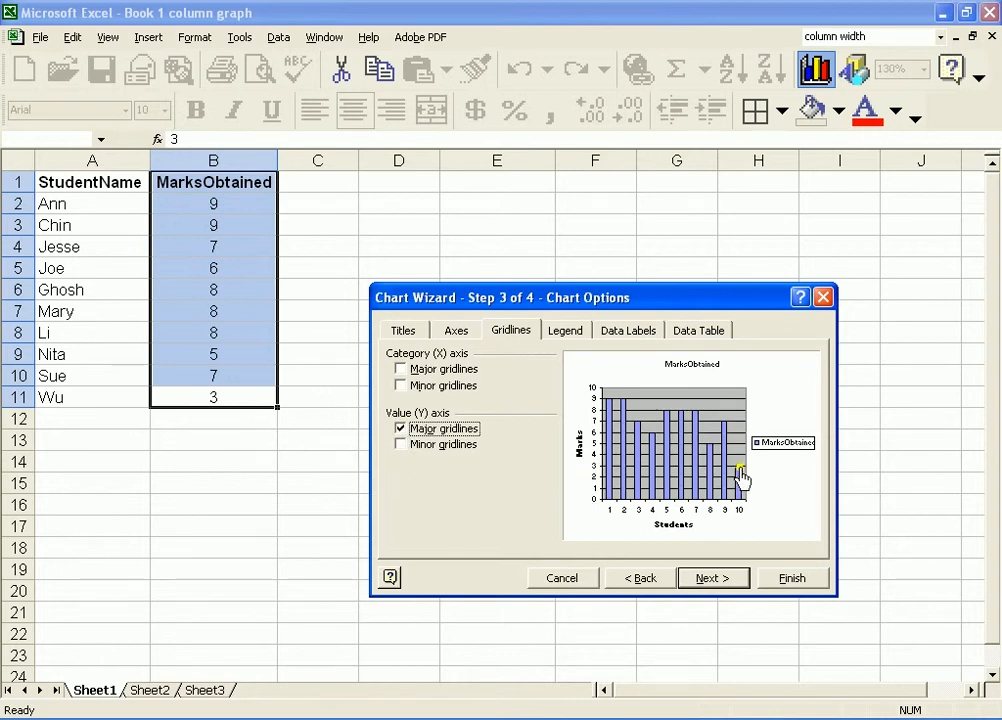
left_click(399, 446)
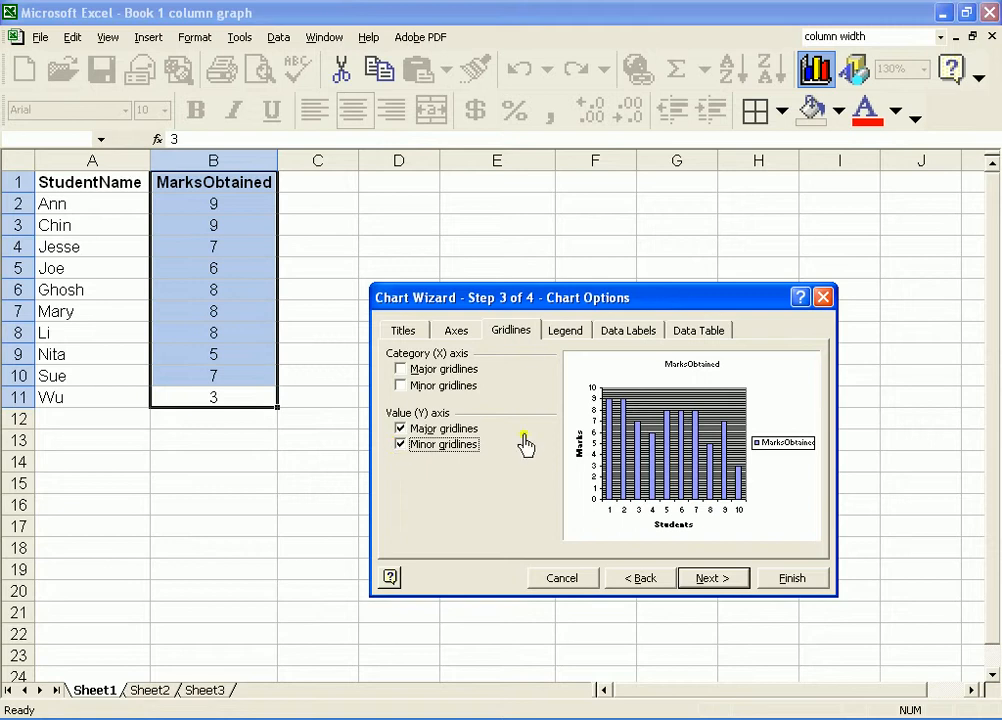
left_click(401, 369)
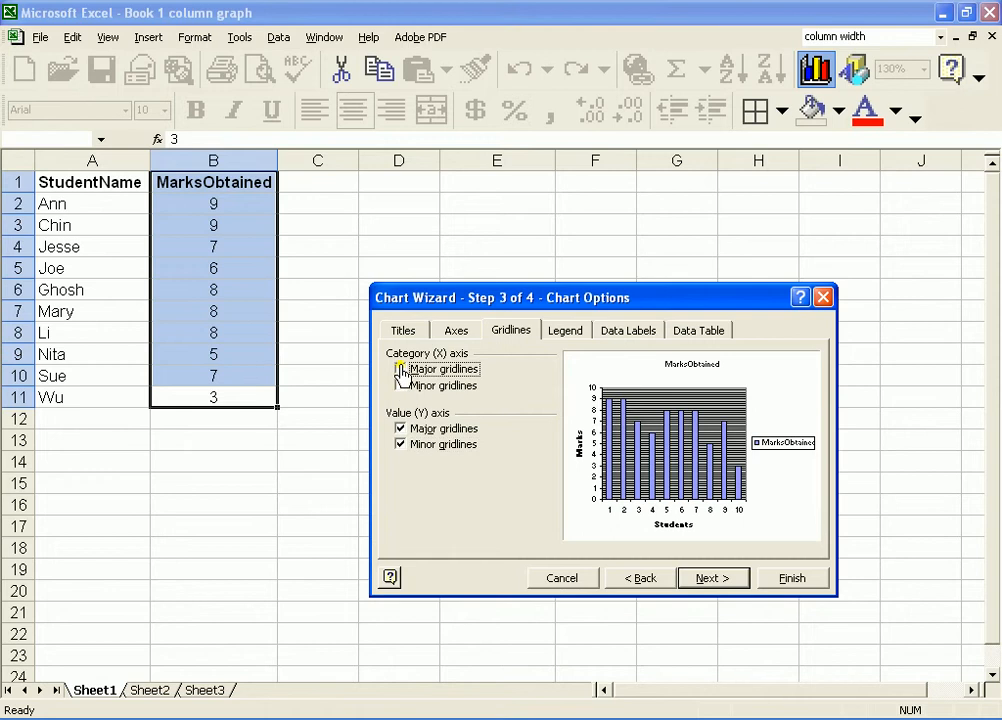
left_click(401, 386)
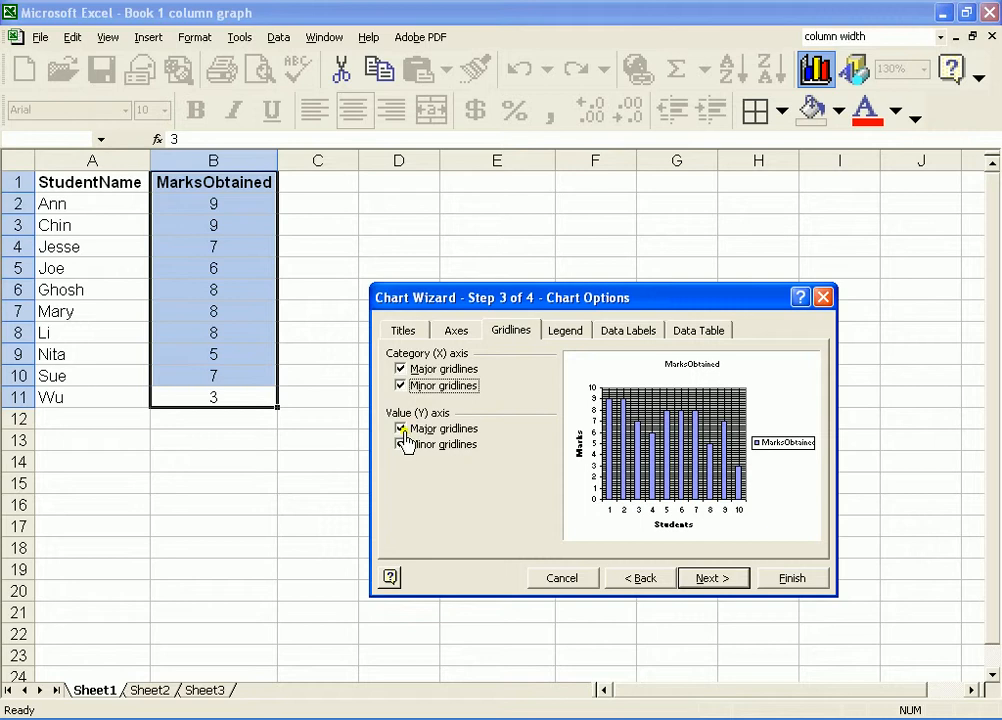
left_click(400, 370)
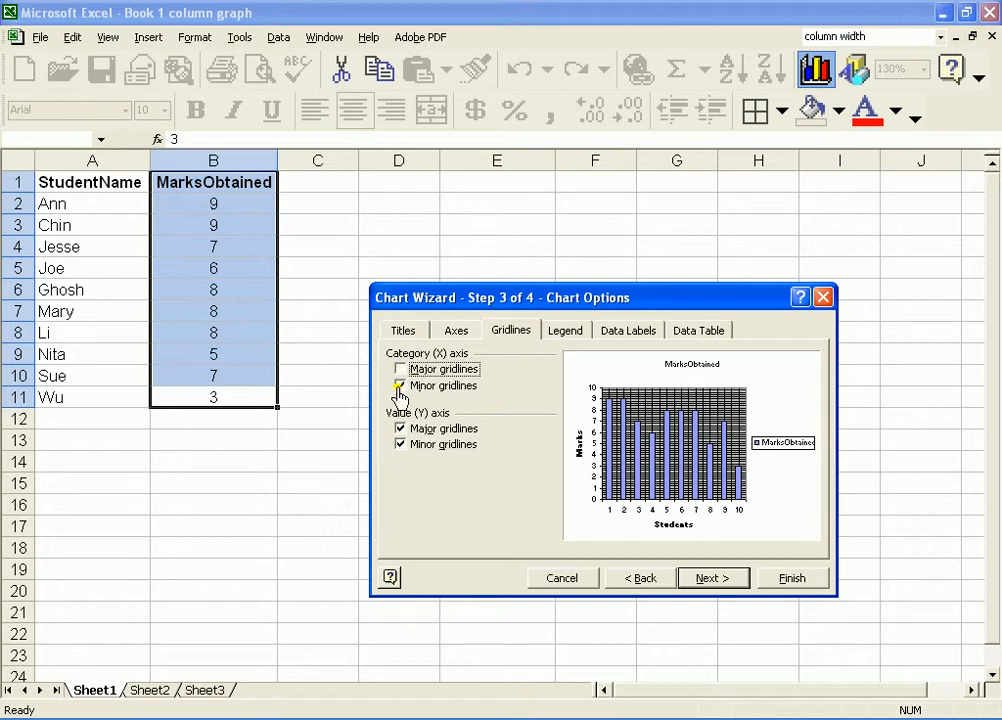
left_click(400, 386)
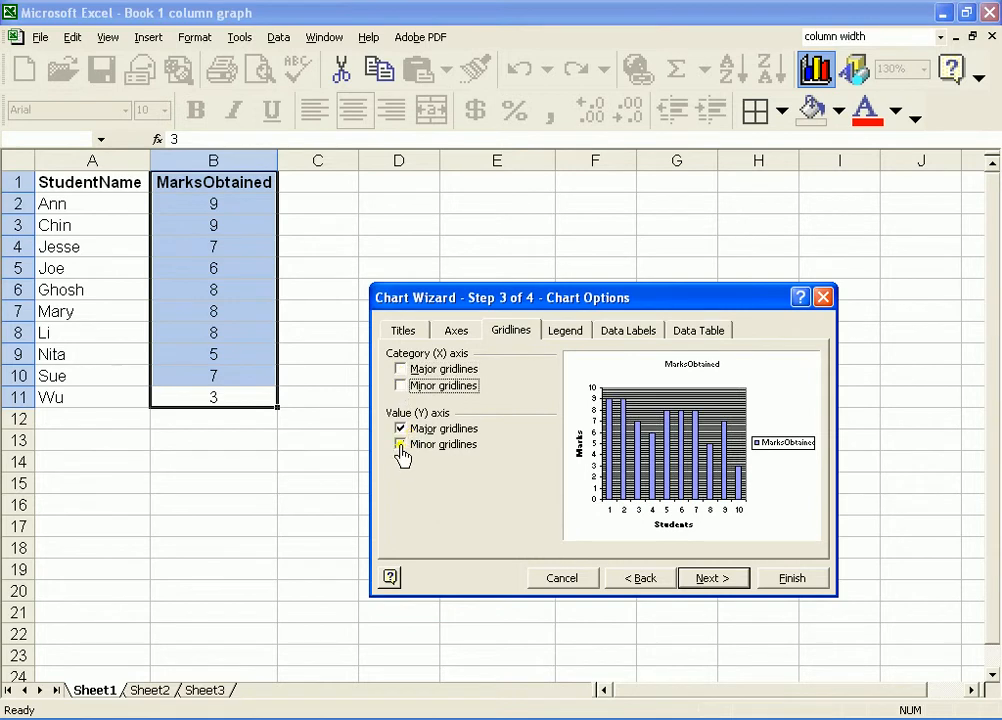
left_click(401, 446)
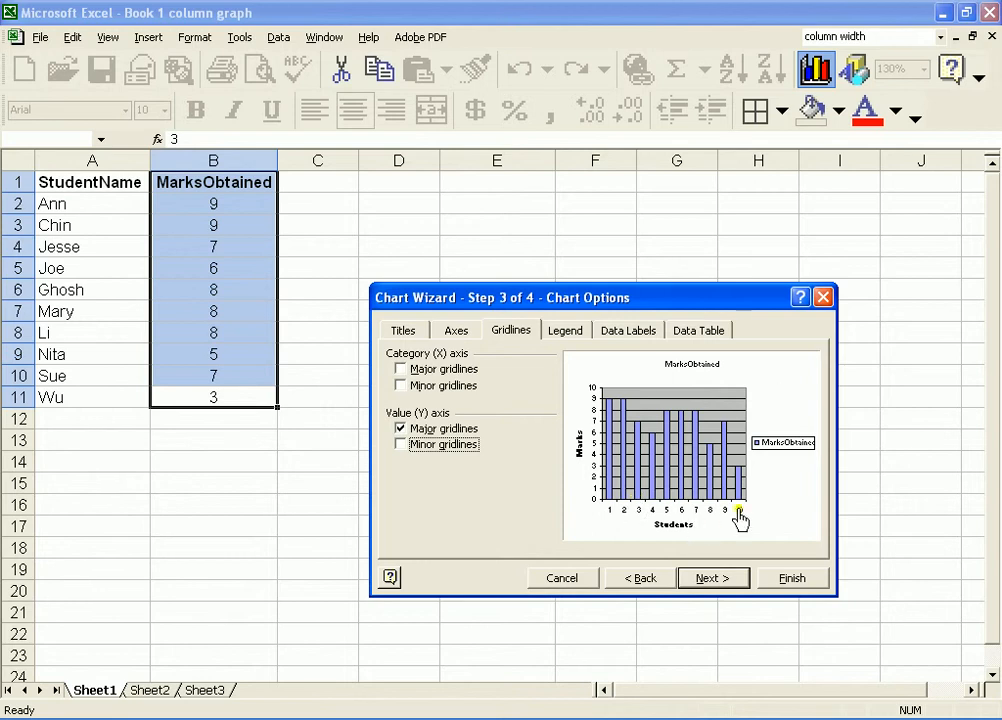
Try the Corner and Top legend placements and set the legend placement to Bottom.
left_click(566, 333)
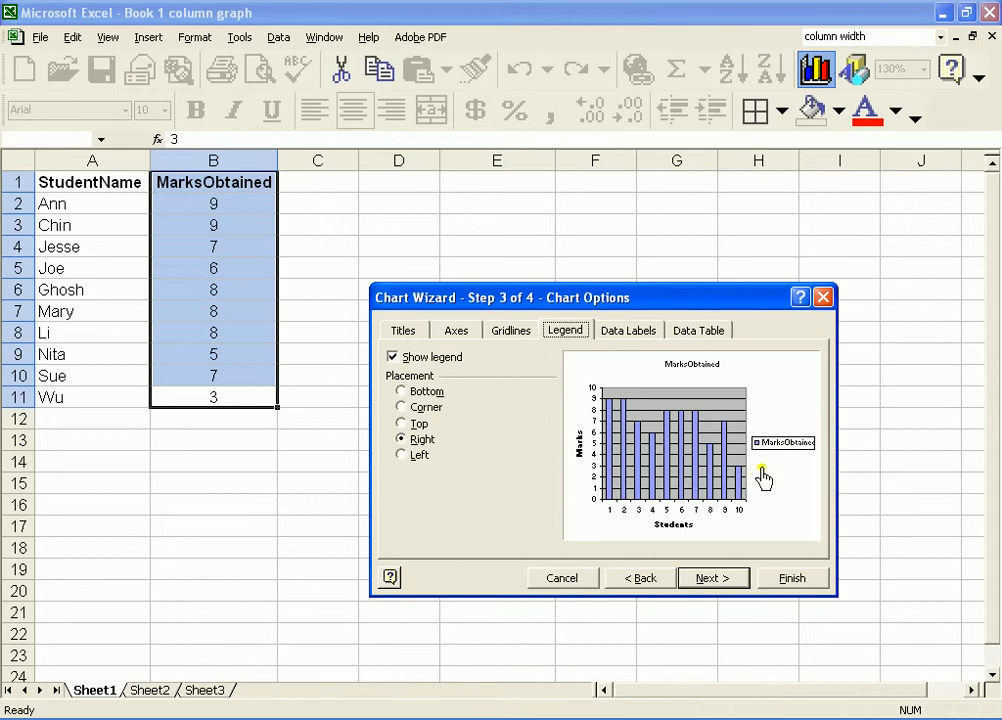
left_click(401, 392)
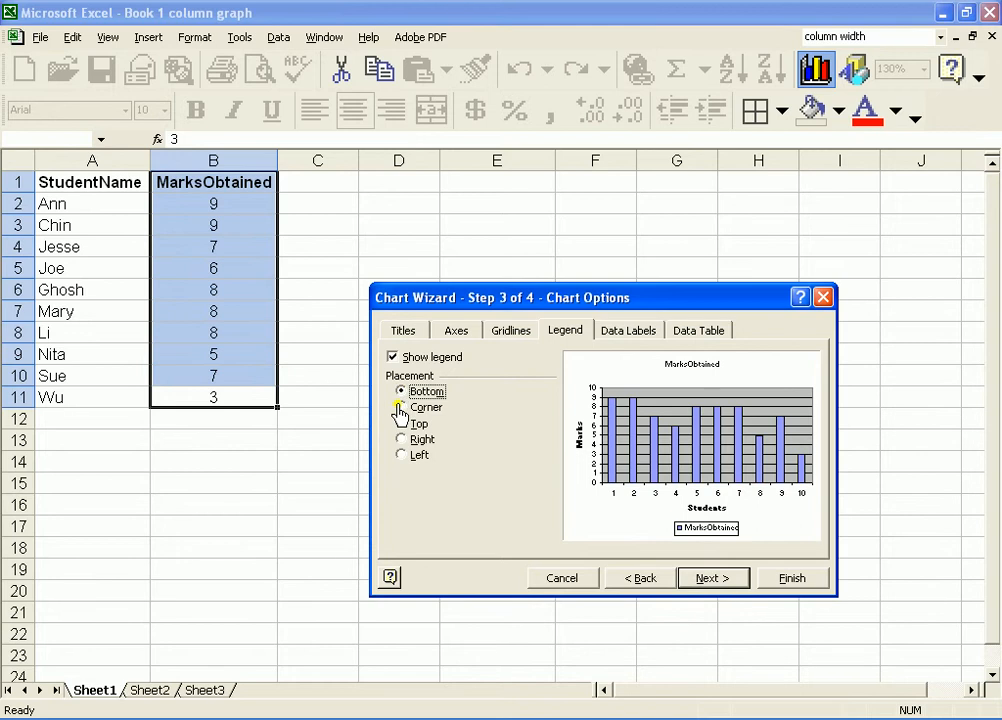
left_click(401, 408)
left_click(402, 424)
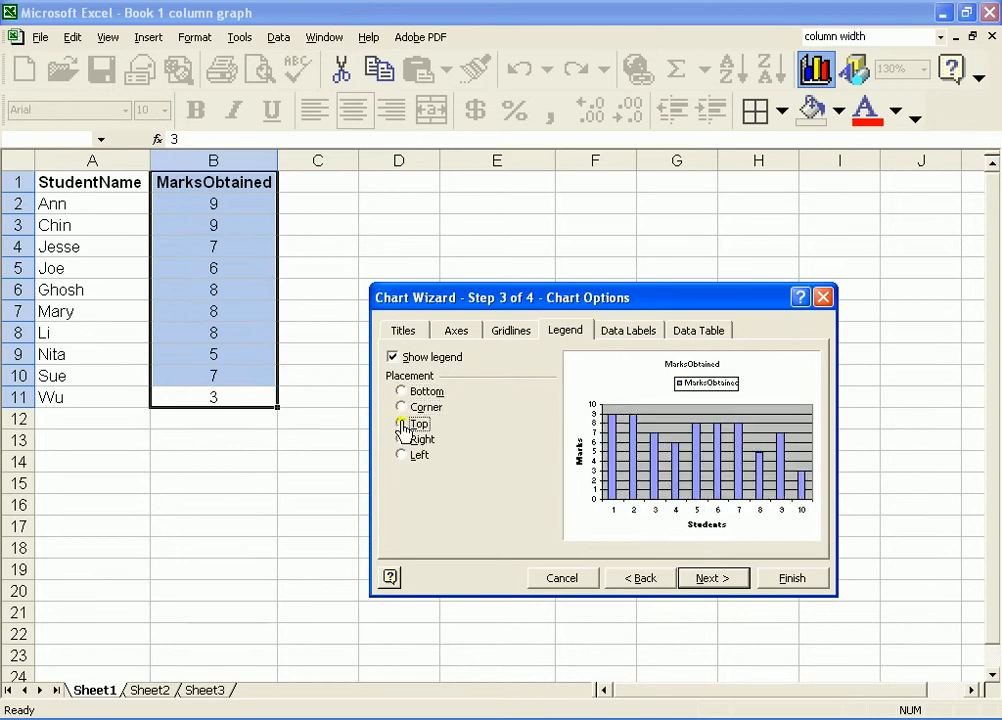
left_click(401, 392)
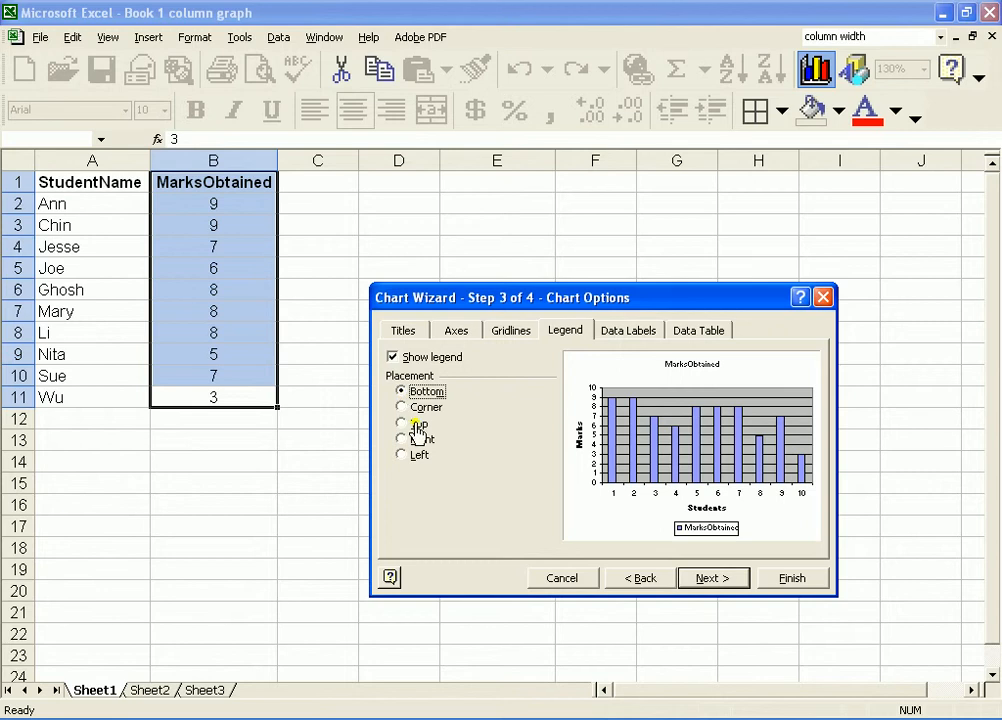
Try series and category names as data labels, and label the columns with only their values.
left_click(631, 332)
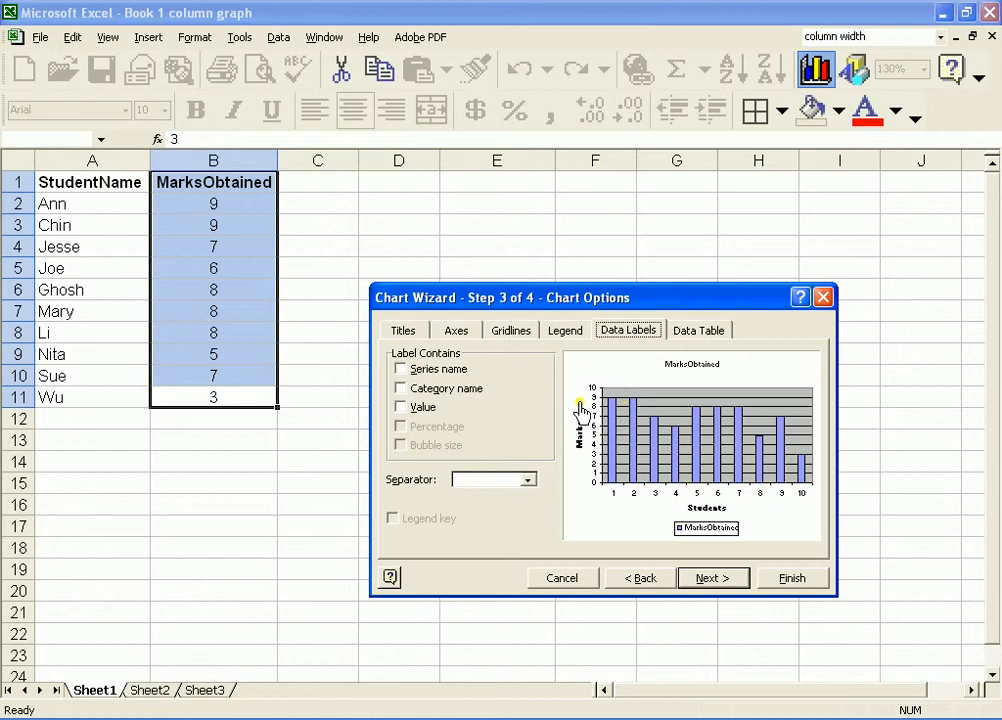
left_click(401, 369)
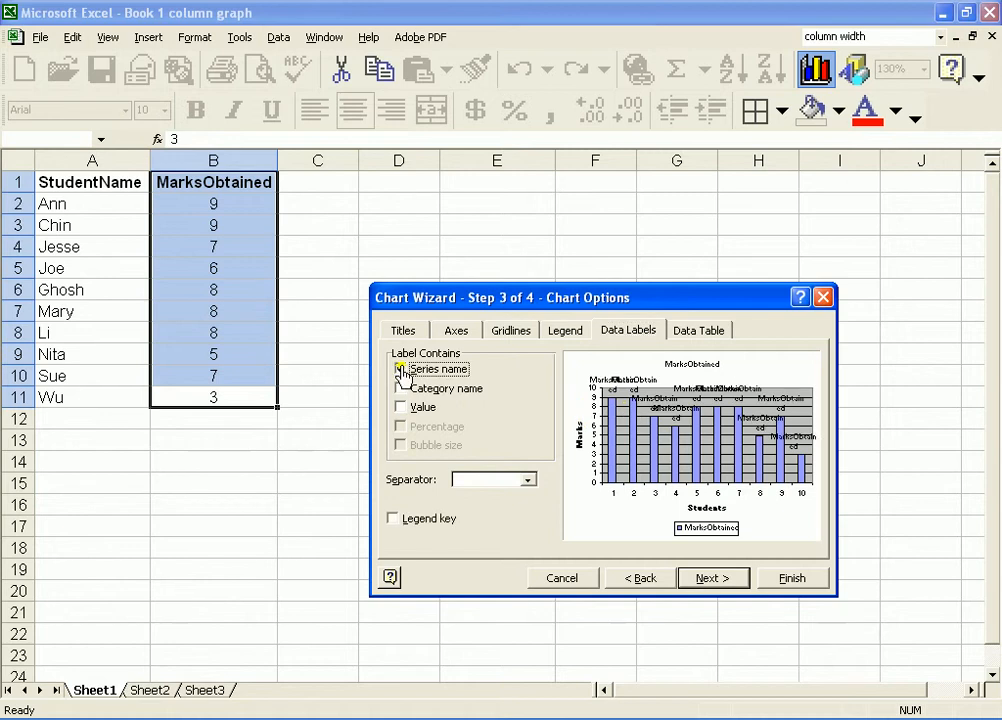
left_click(401, 389)
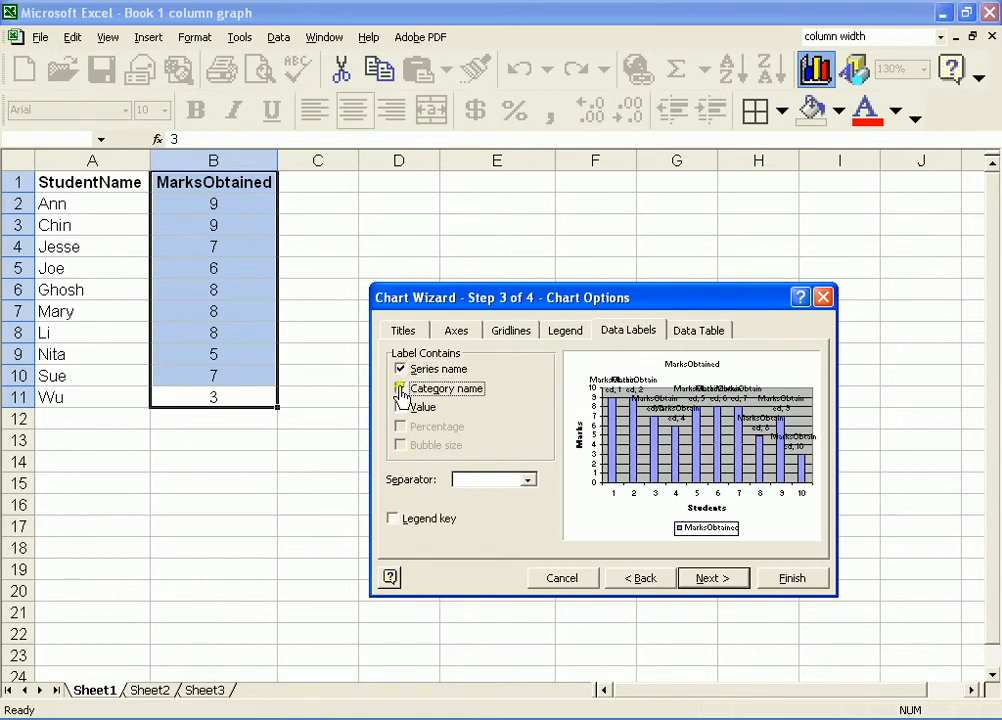
left_click(401, 389)
left_click(401, 370)
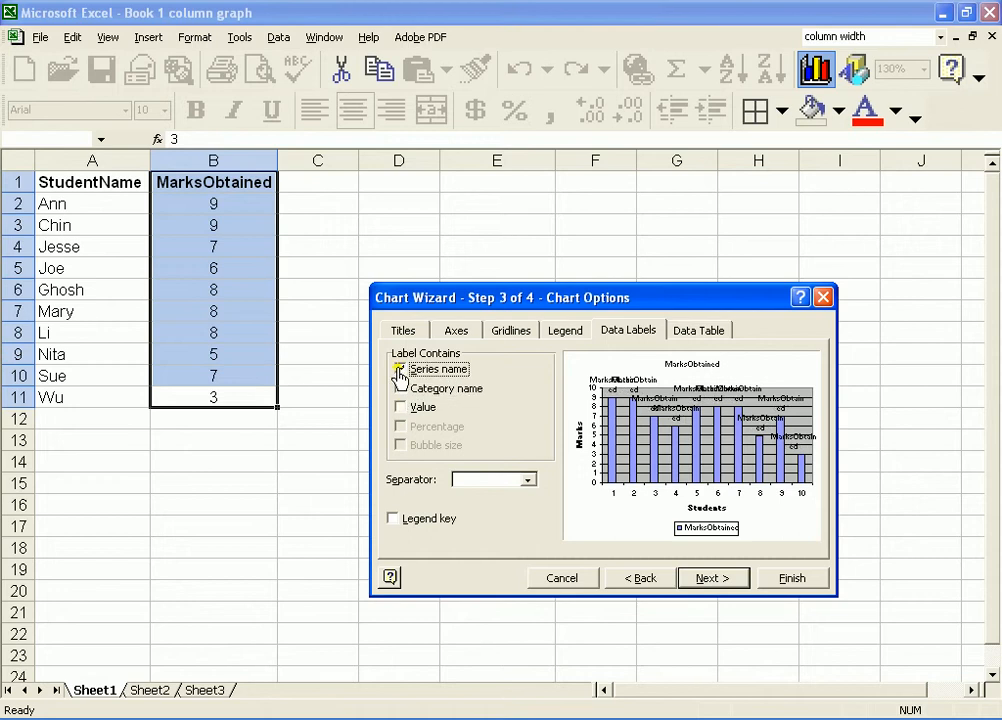
left_click(404, 410)
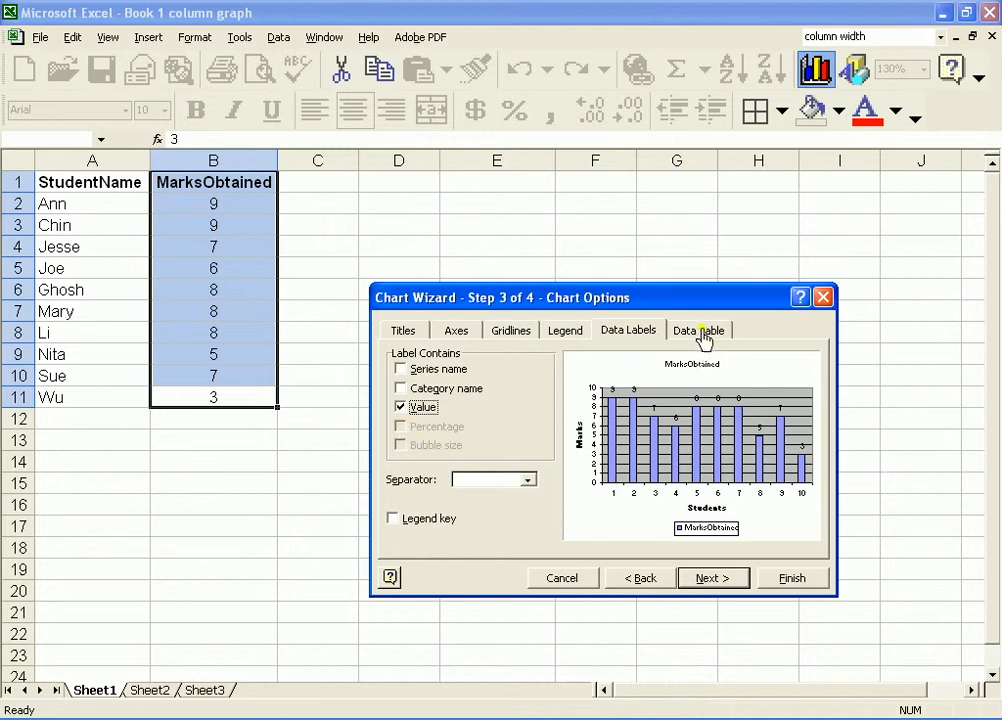
Try adding the category name and series name to the value labels, and remove both again.
left_click(400, 390)
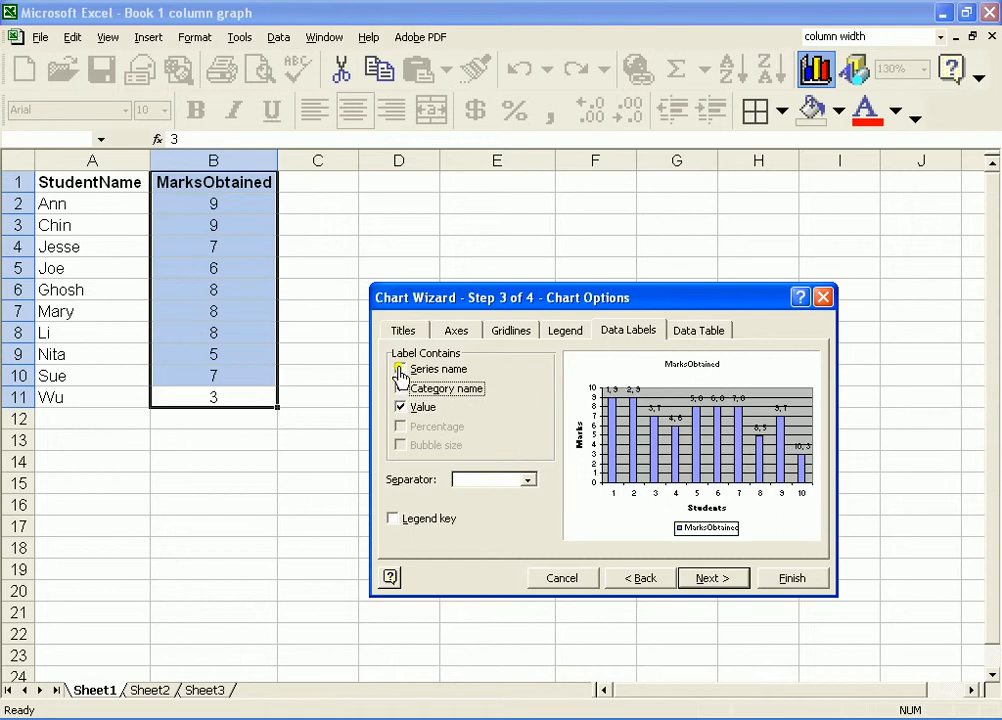
left_click(400, 370)
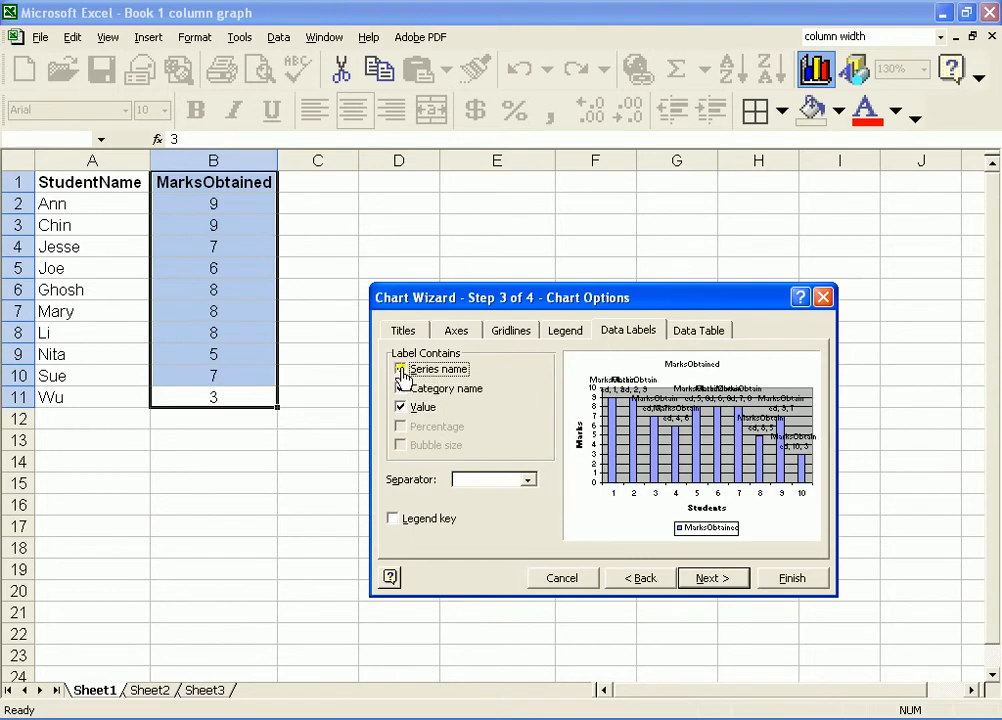
left_click(400, 370)
left_click(400, 390)
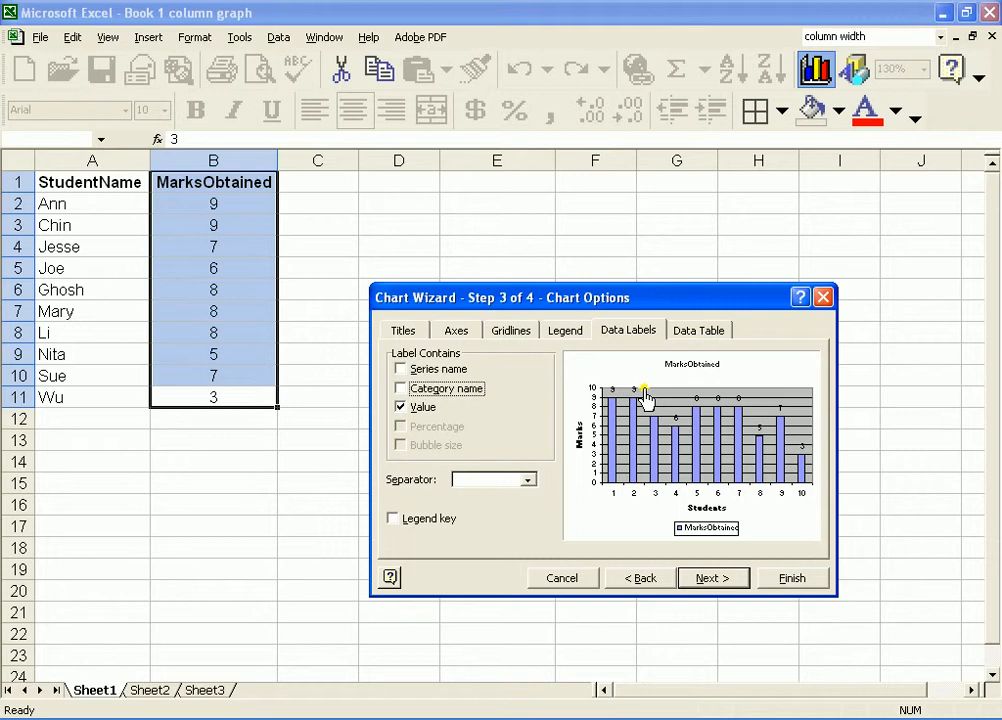
Show a data table with legend keys below the columns and place the finished chart as an object in Sheet1.
left_click(712, 334)
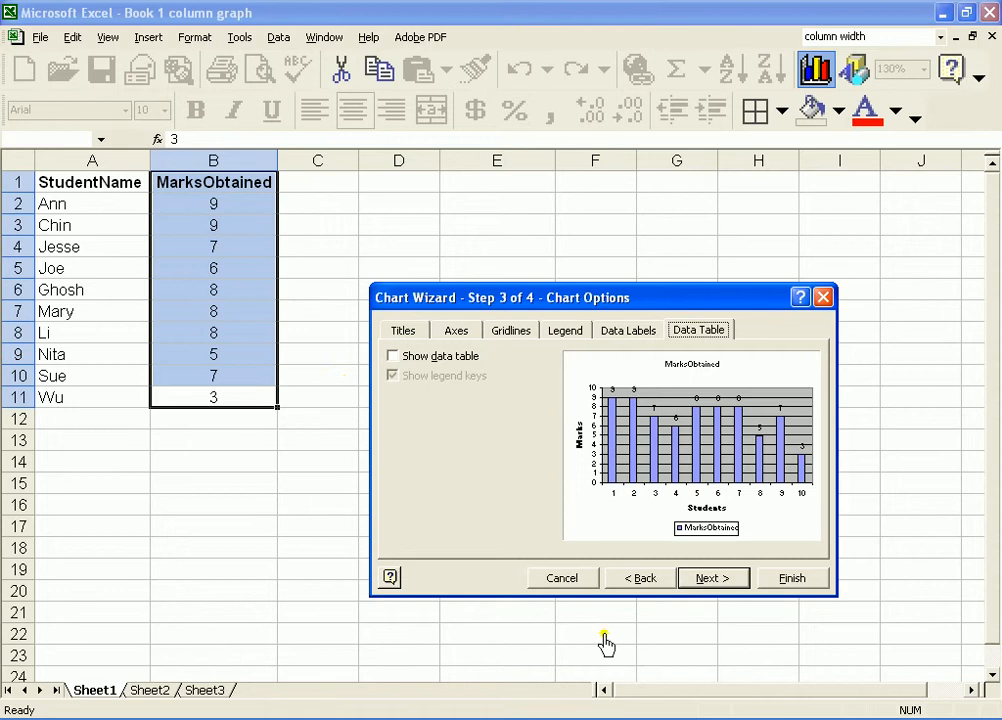
left_click(393, 360)
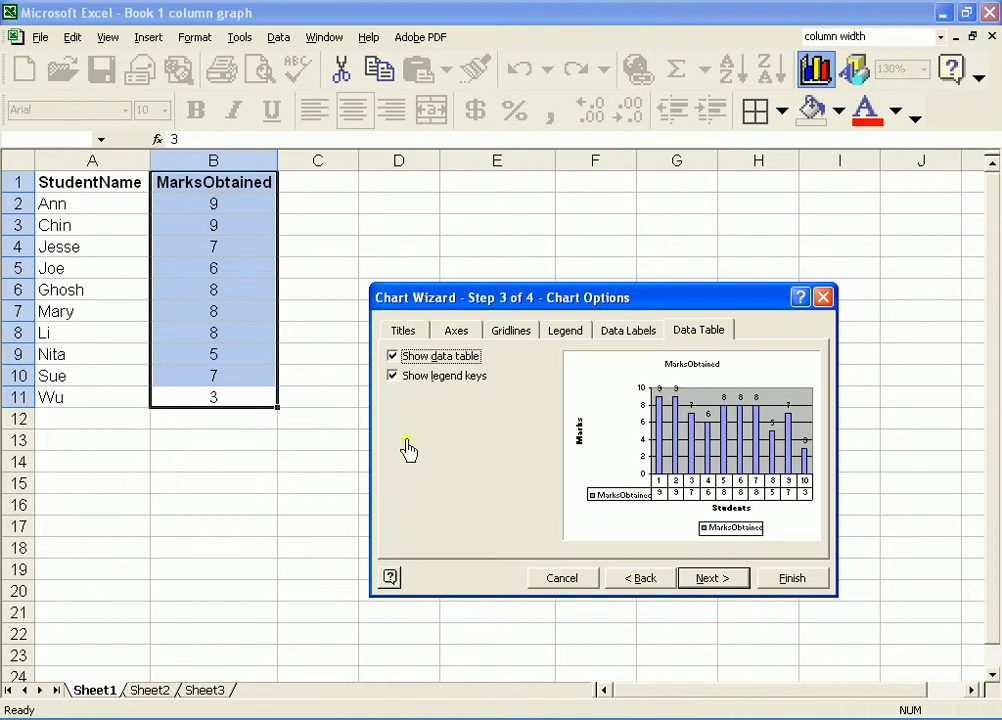
left_click(707, 584)
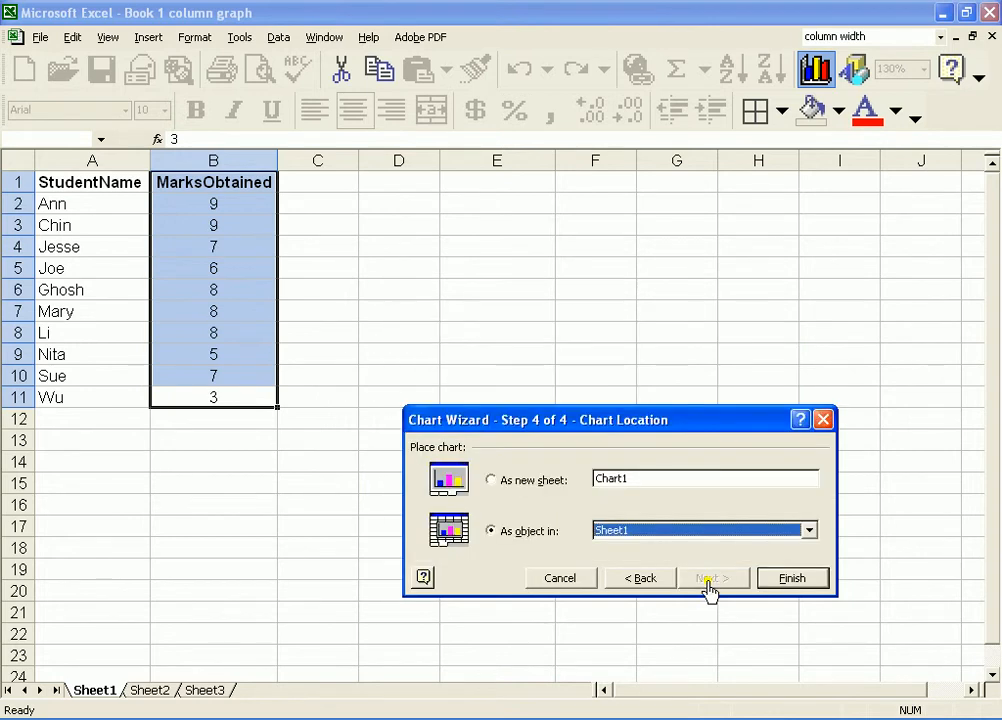
left_click_drag(625, 440, 610, 312)
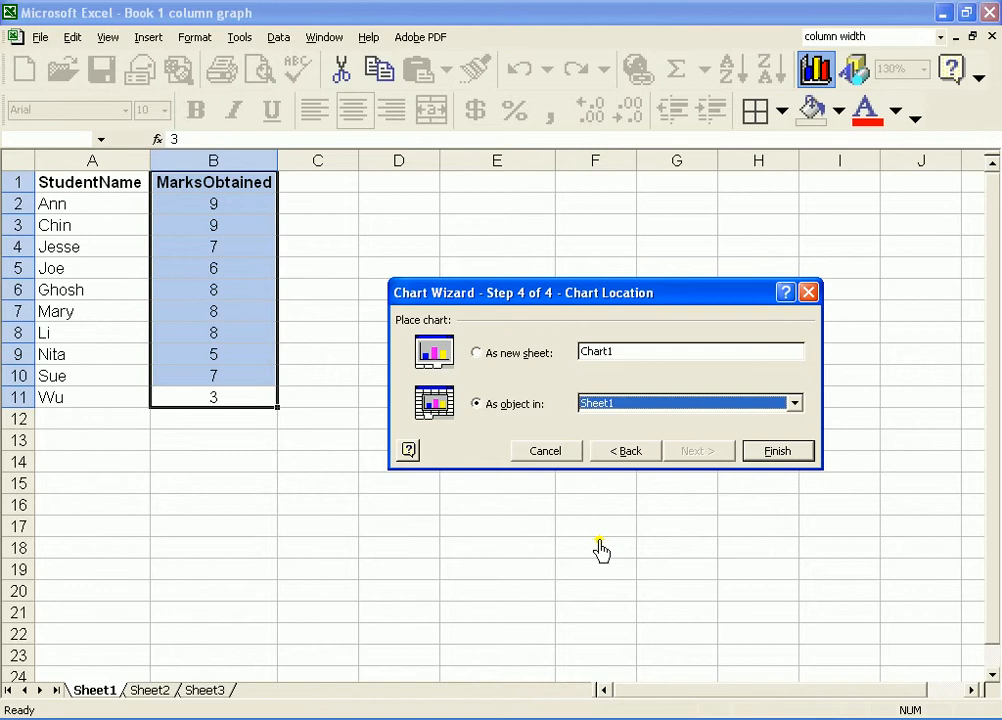
left_click(775, 453)
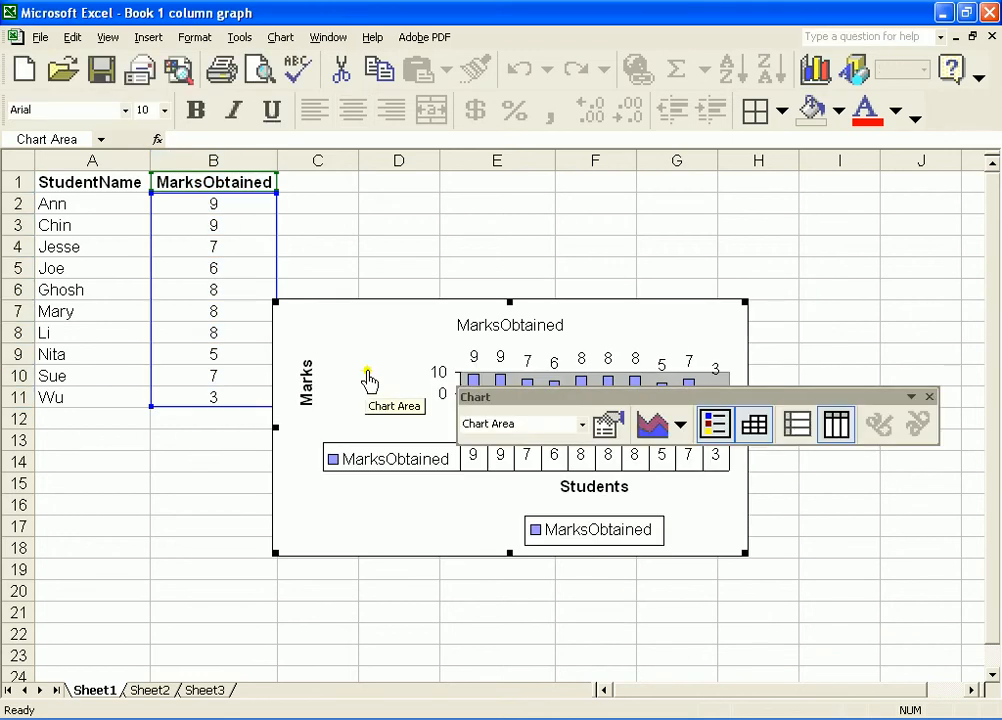
Move the chart clear of the data and enlarge it to span about rows 2 to 20, with the Chart toolbar closed.
left_click_drag(443, 315, 519, 252)
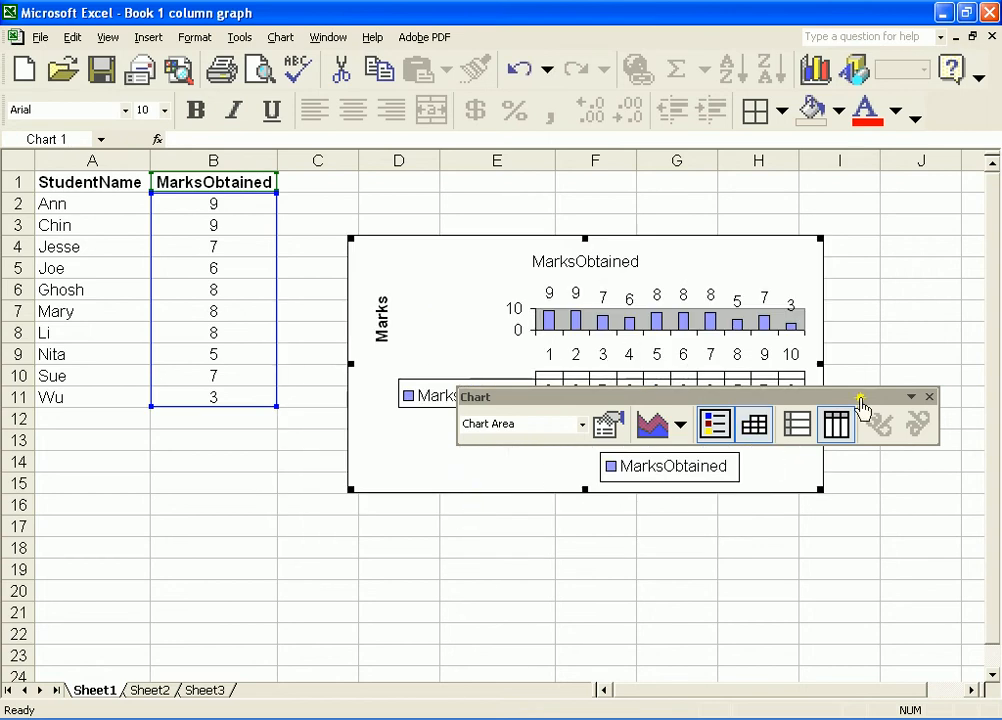
left_click(929, 399)
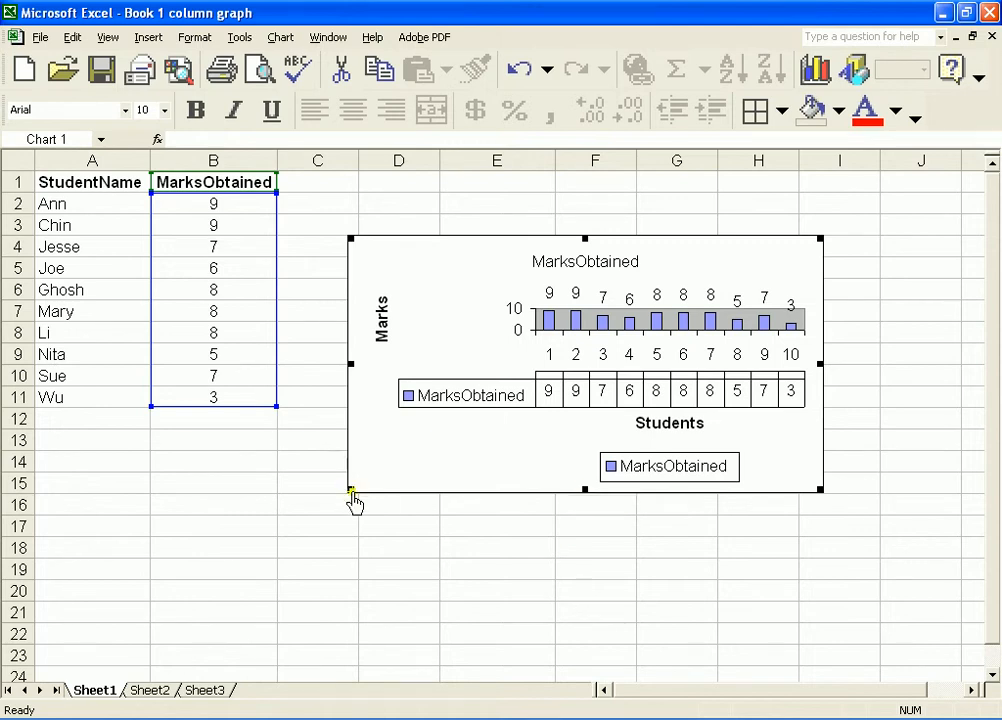
left_click_drag(346, 492, 350, 594)
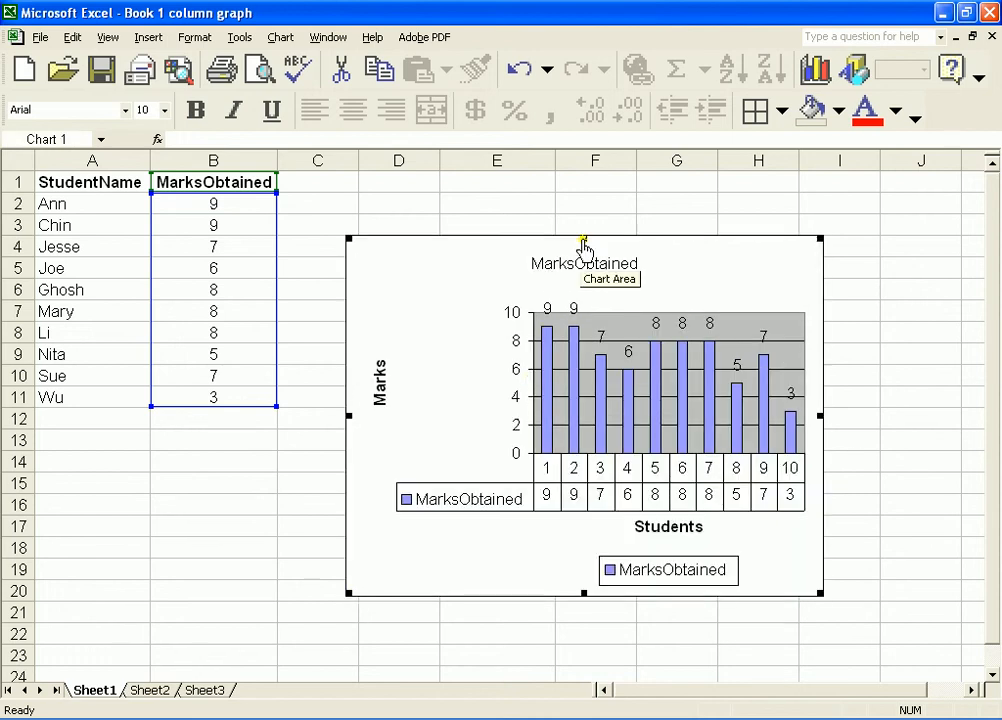
left_click_drag(580, 239, 582, 192)
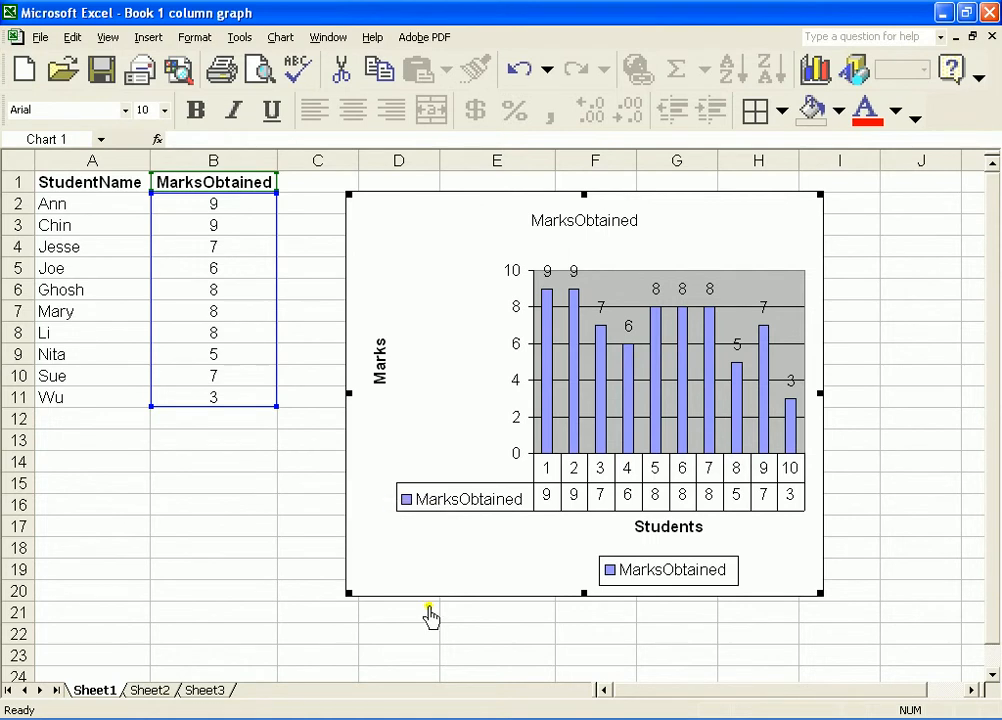
Format the chart area with a purple fill and the thickest border weight.
right_click(422, 258)
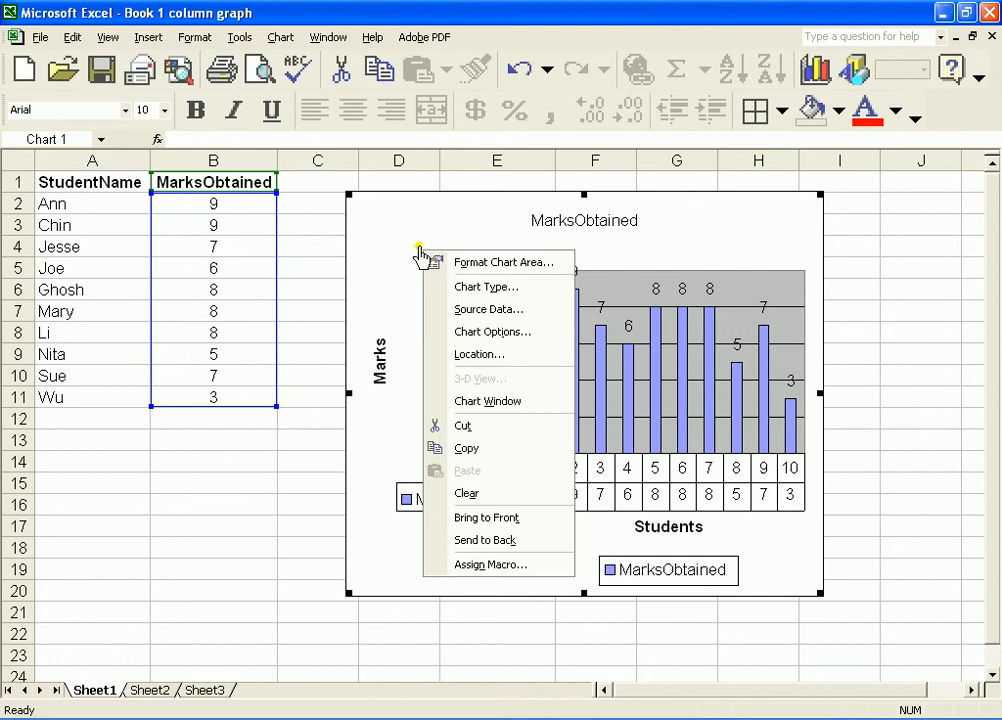
left_click(522, 263)
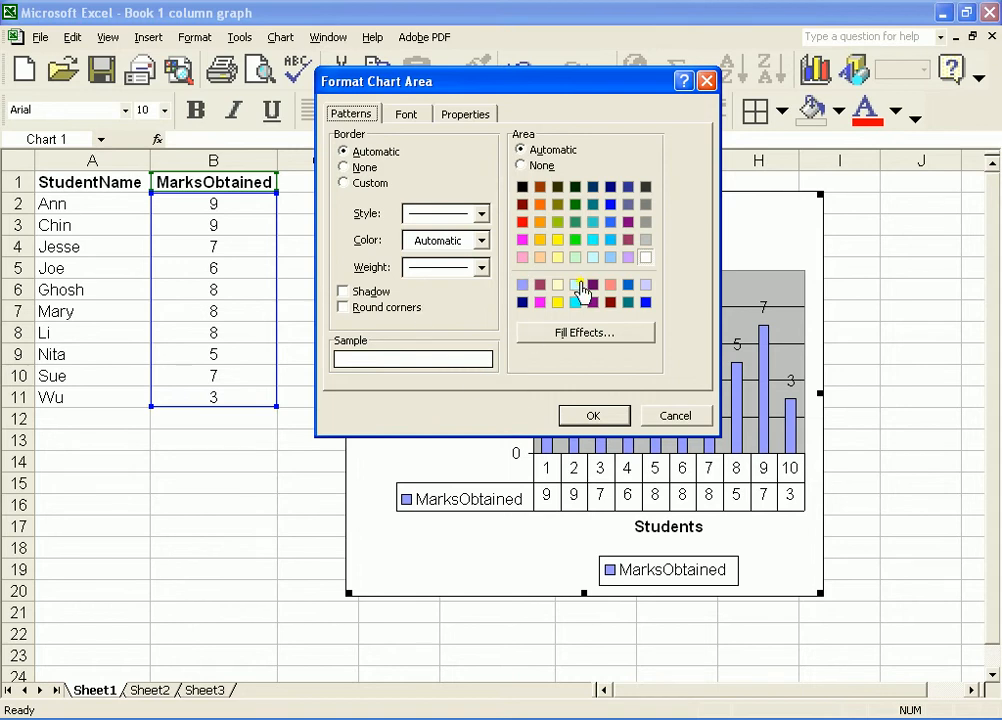
left_click(628, 221)
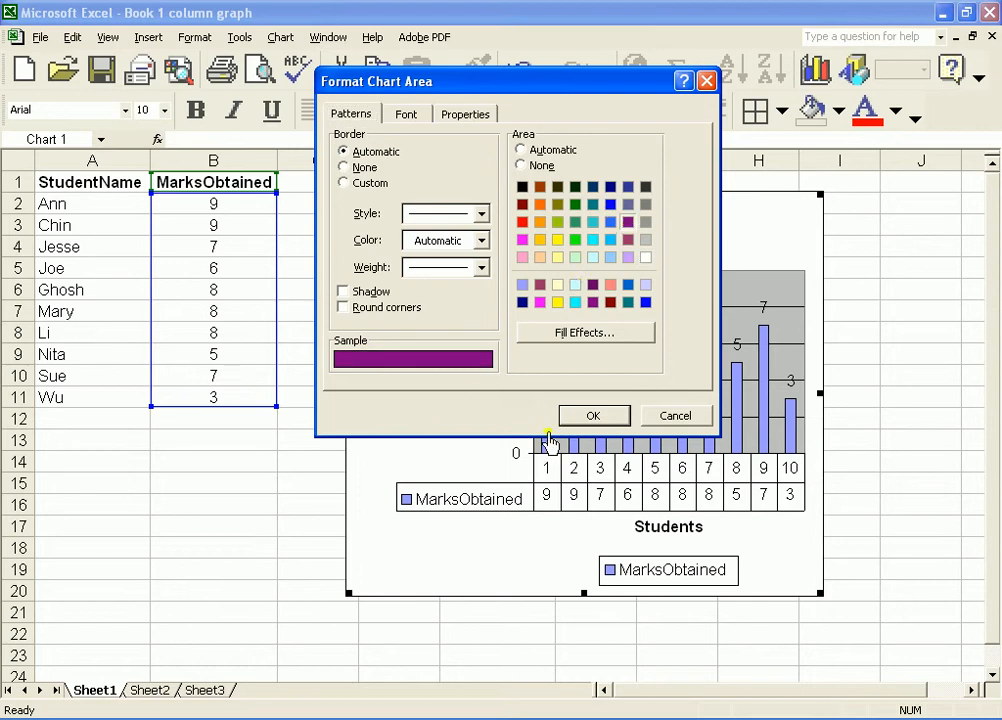
left_click(594, 416)
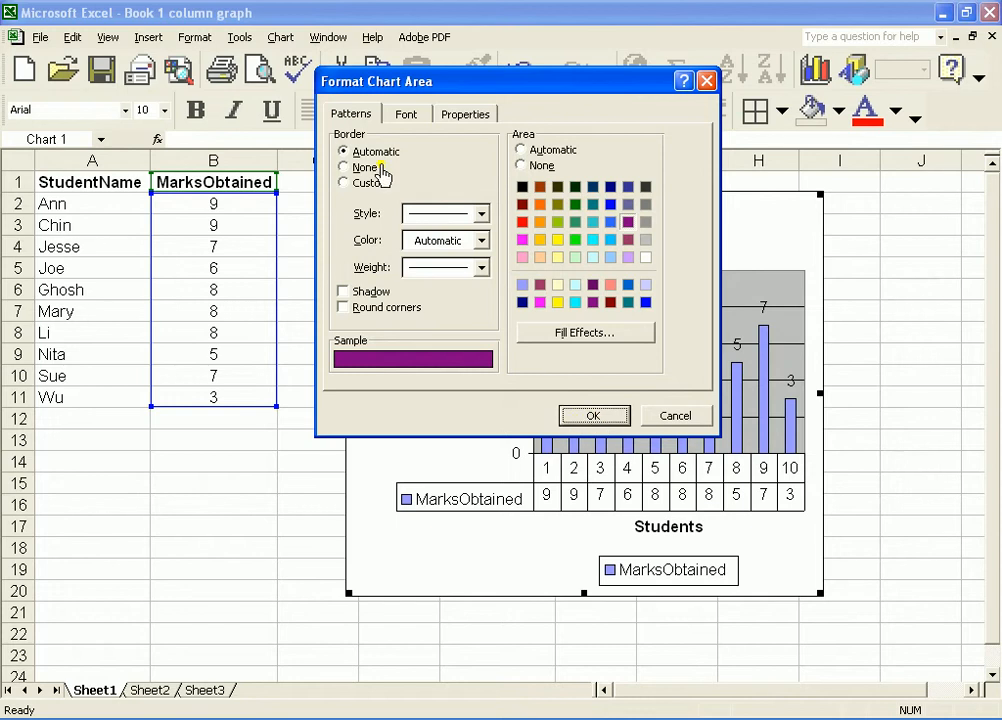
left_click(481, 269)
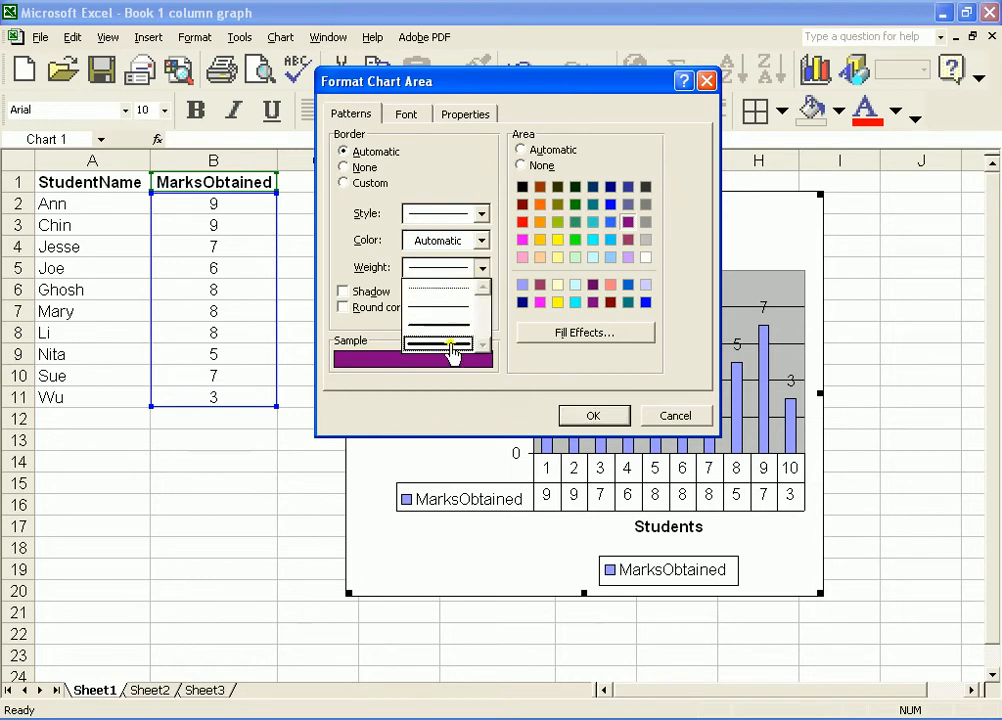
left_click(449, 344)
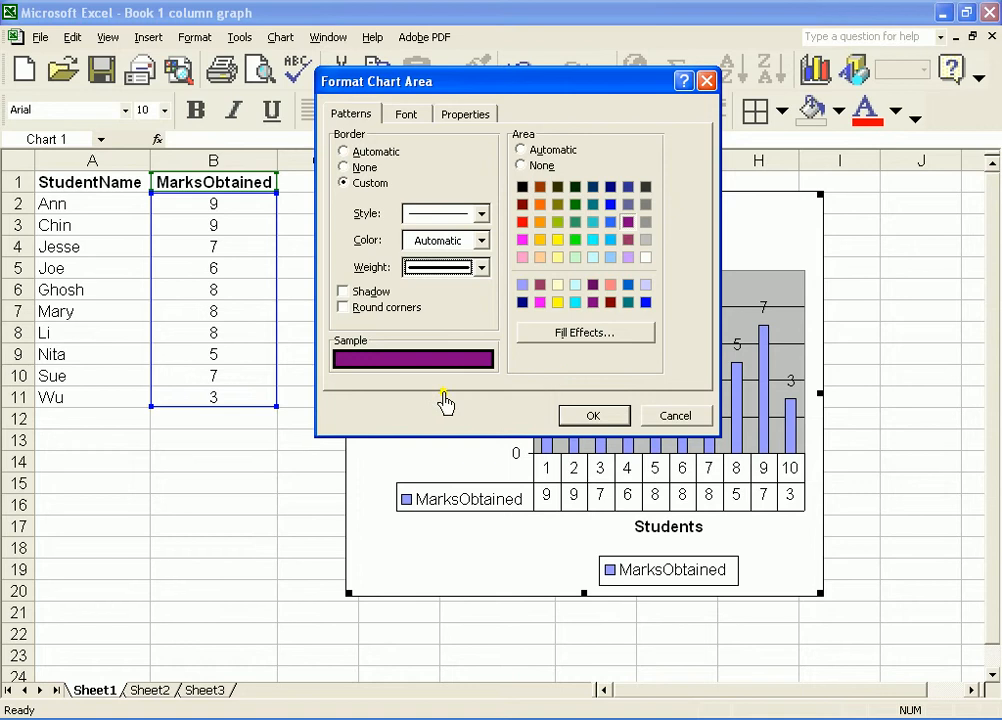
left_click(590, 418)
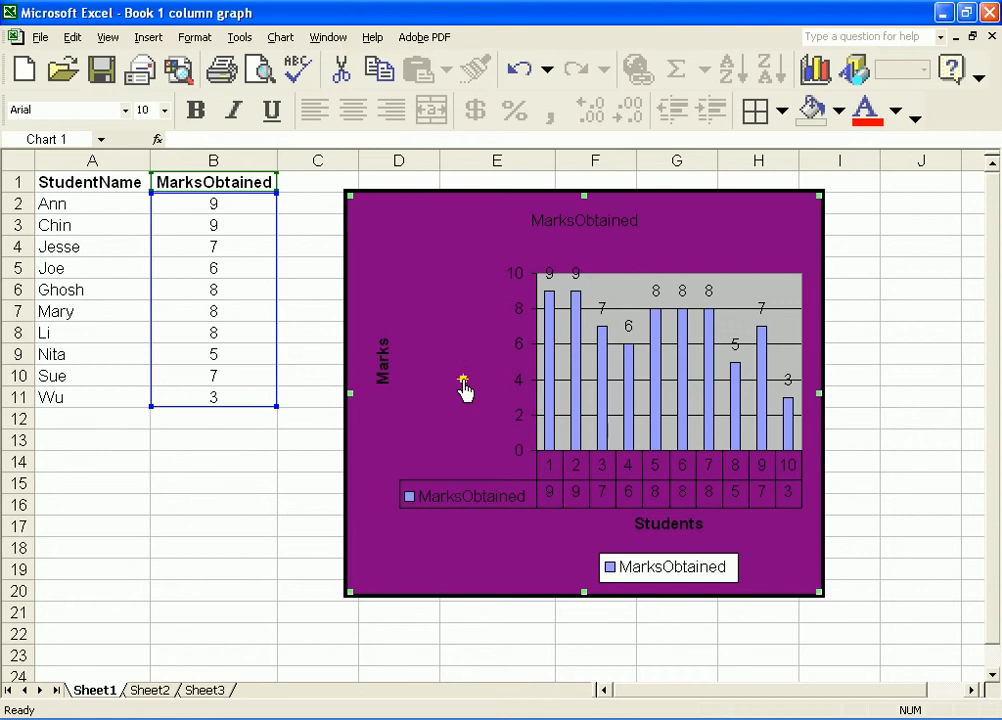
Change the chart area's fill colour to light green.
right_click(403, 262)
left_click(412, 268)
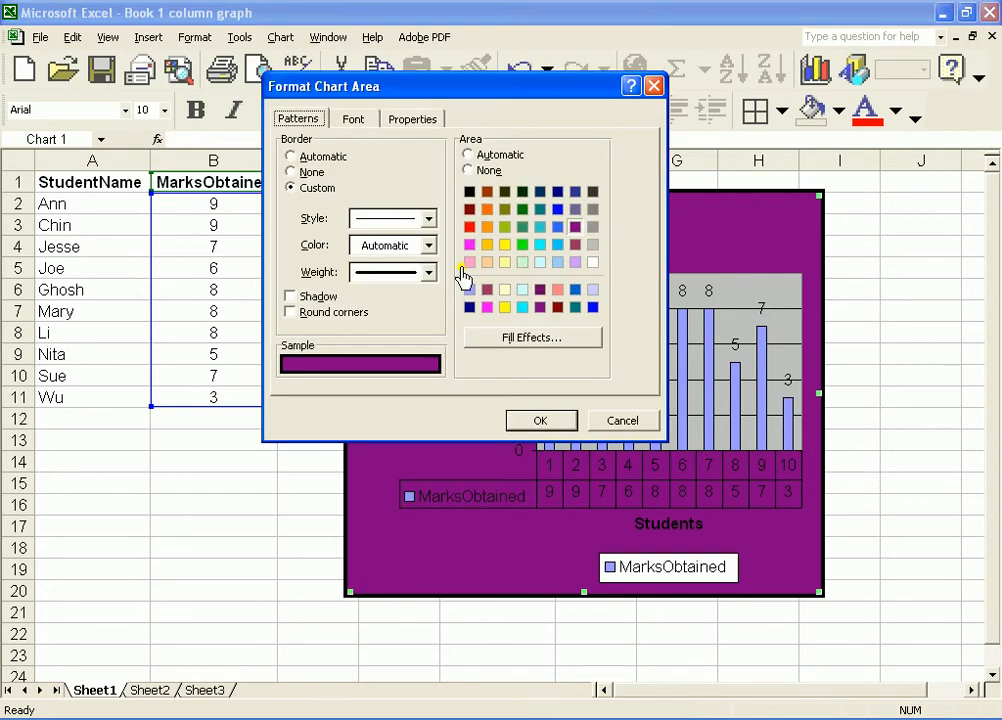
left_click(522, 262)
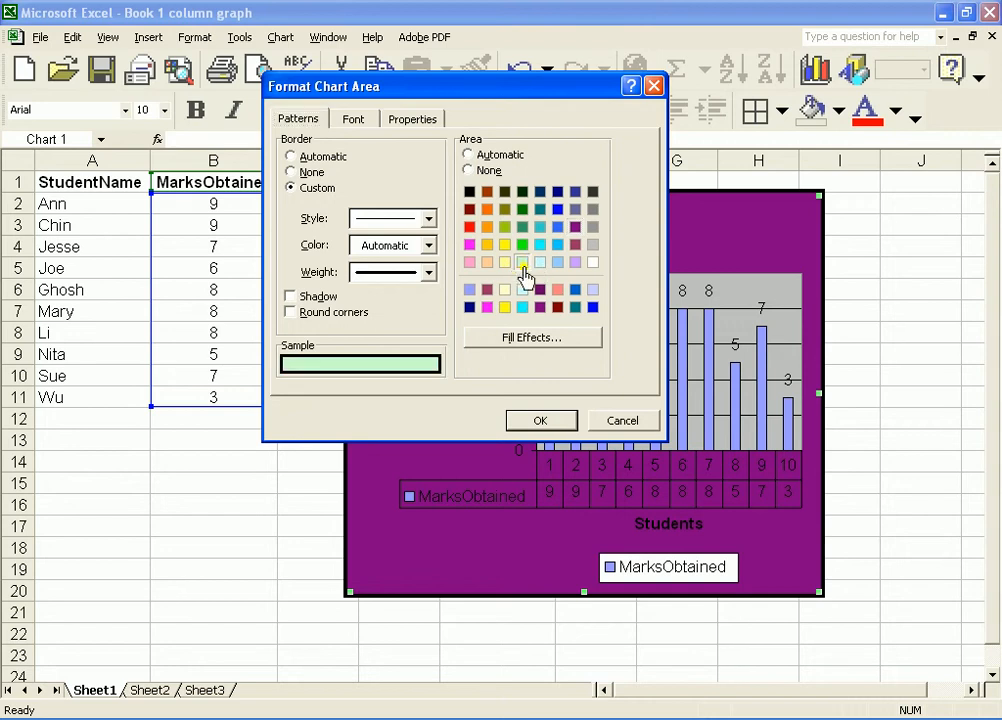
left_click(543, 424)
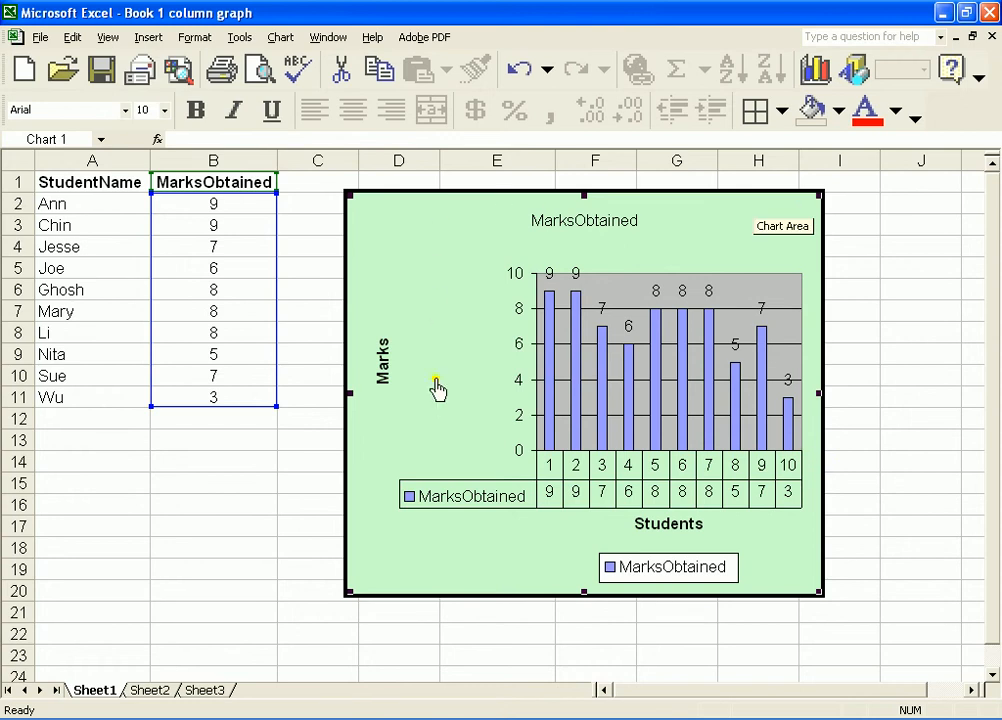
Remove the data table and value labels from the chart, and review its legend, gridline, axis and title options.
right_click(406, 248)
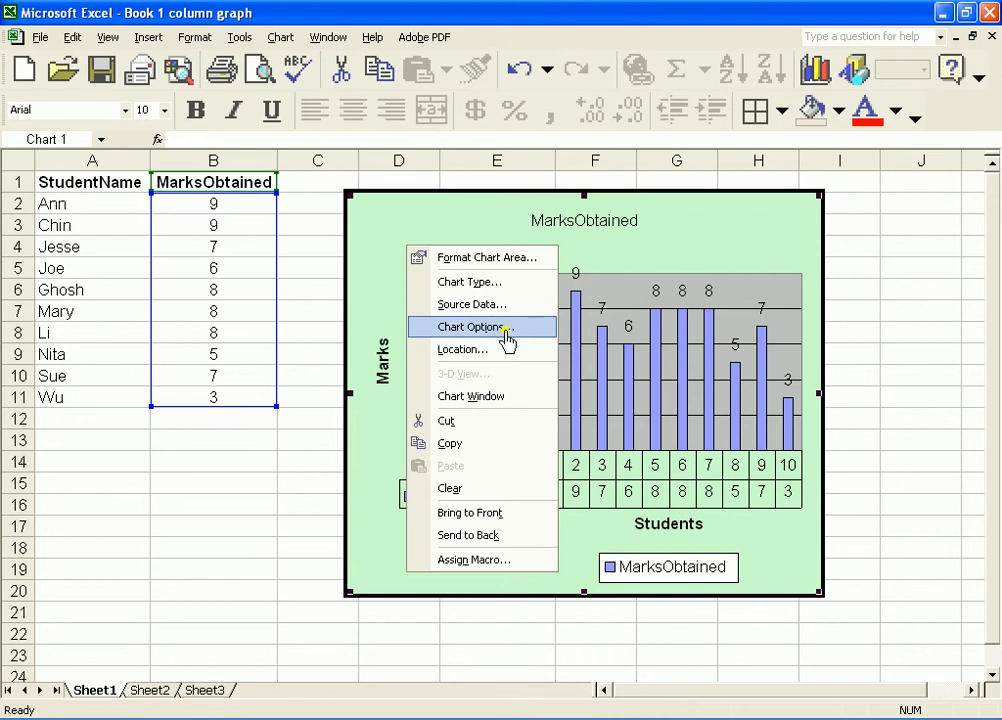
left_click(474, 327)
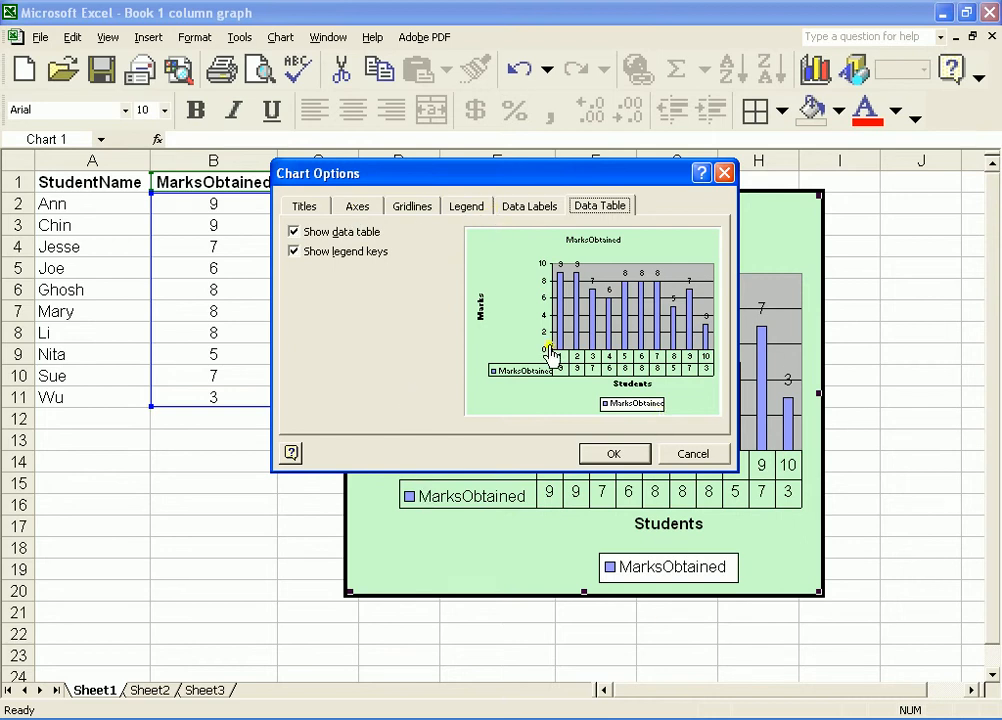
left_click(290, 232)
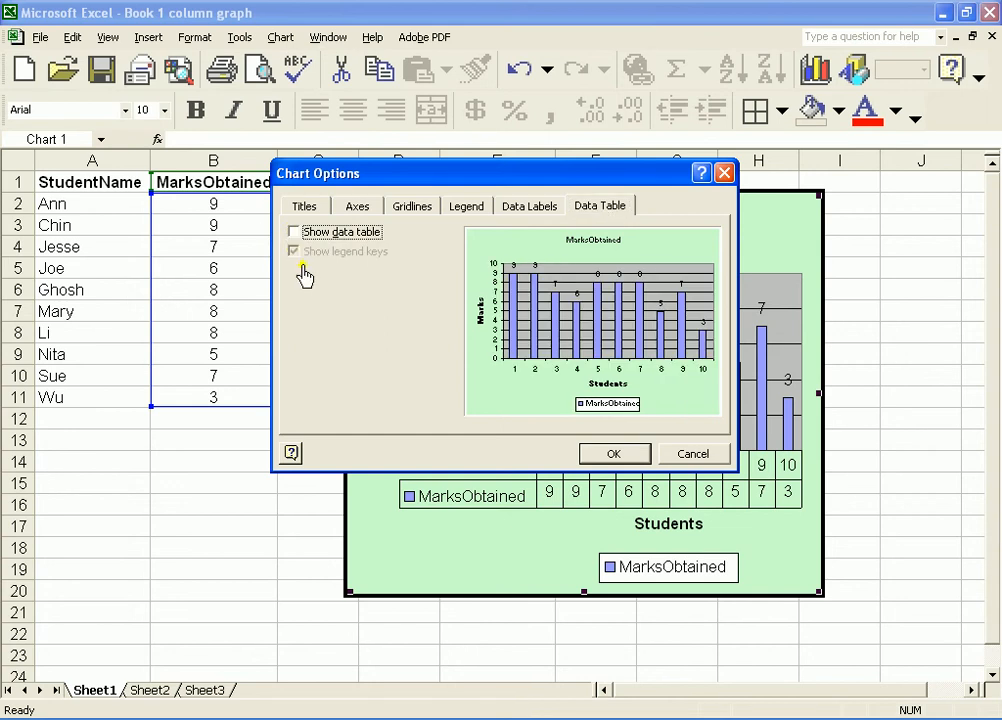
left_click(533, 207)
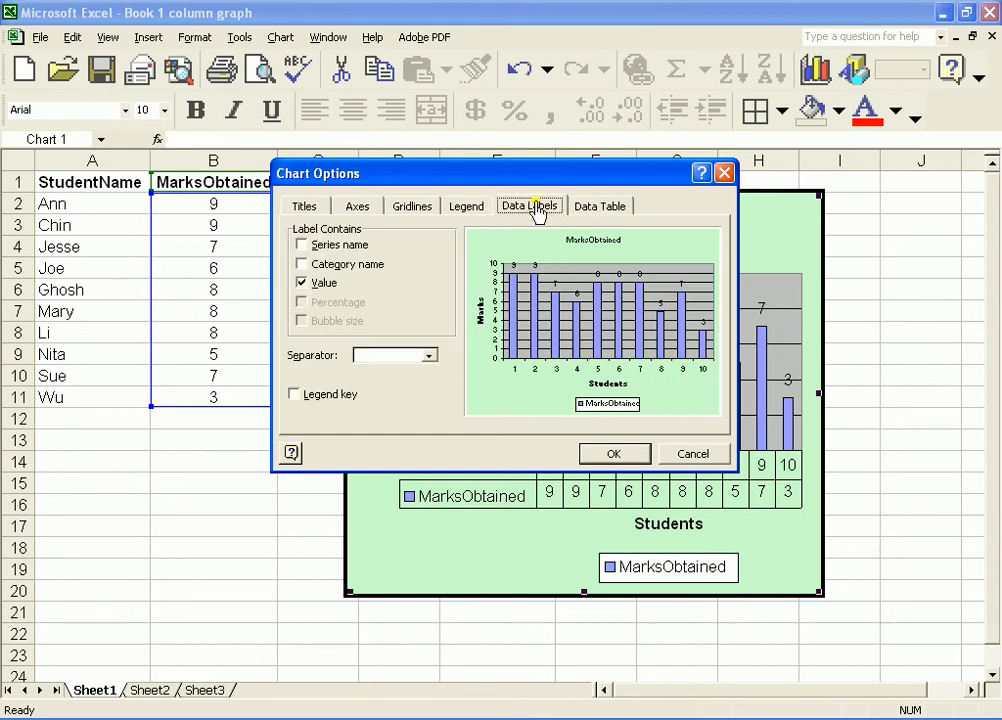
left_click(301, 286)
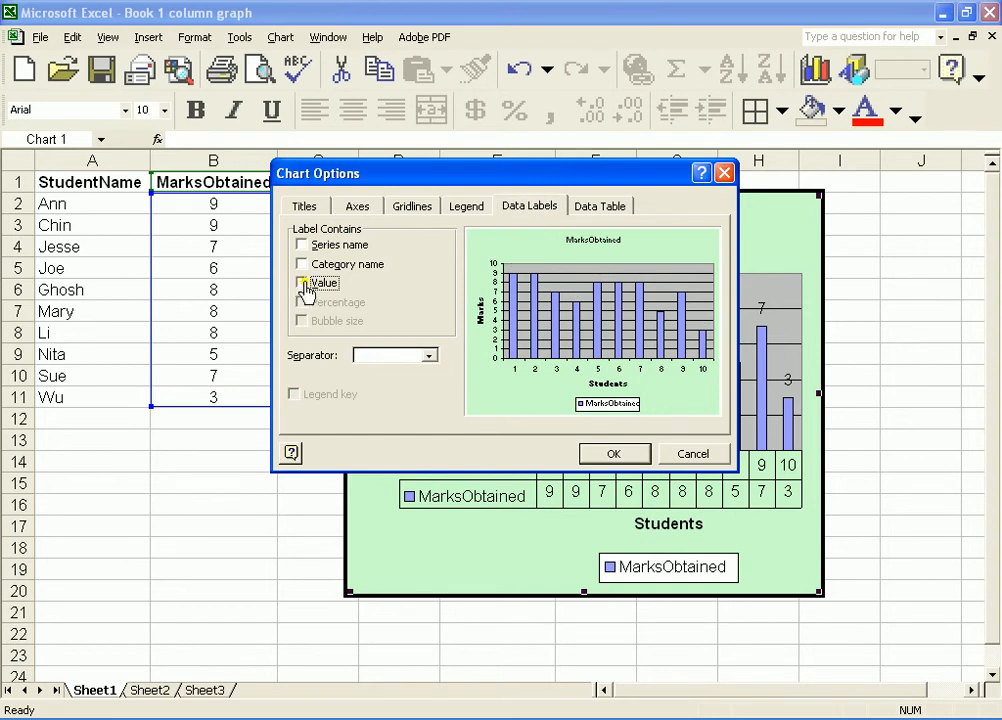
left_click(465, 207)
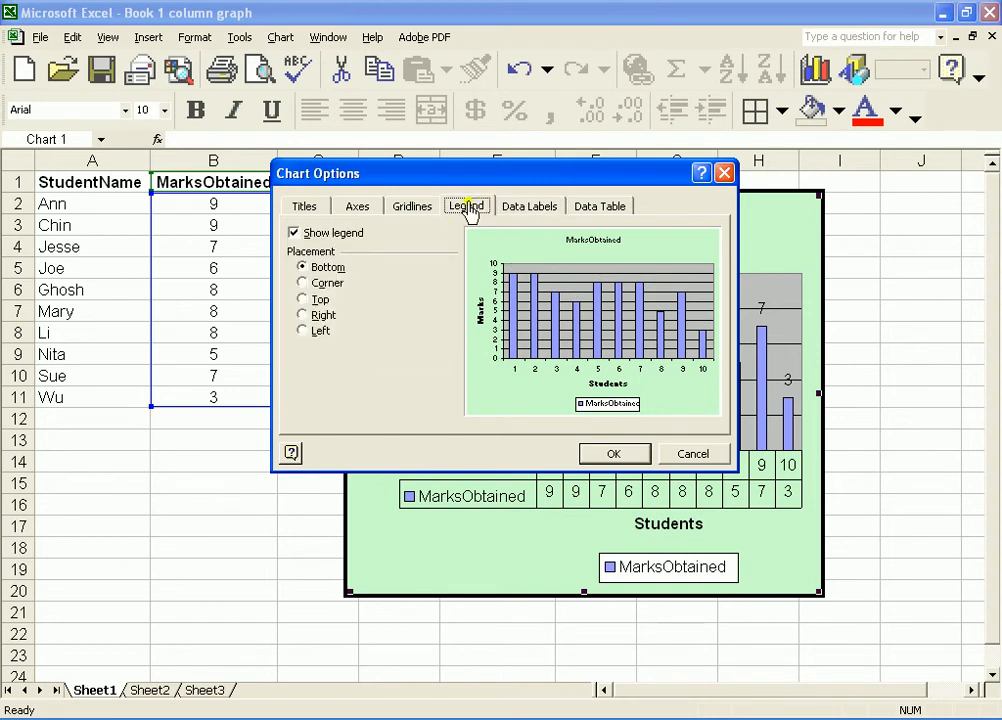
left_click(411, 210)
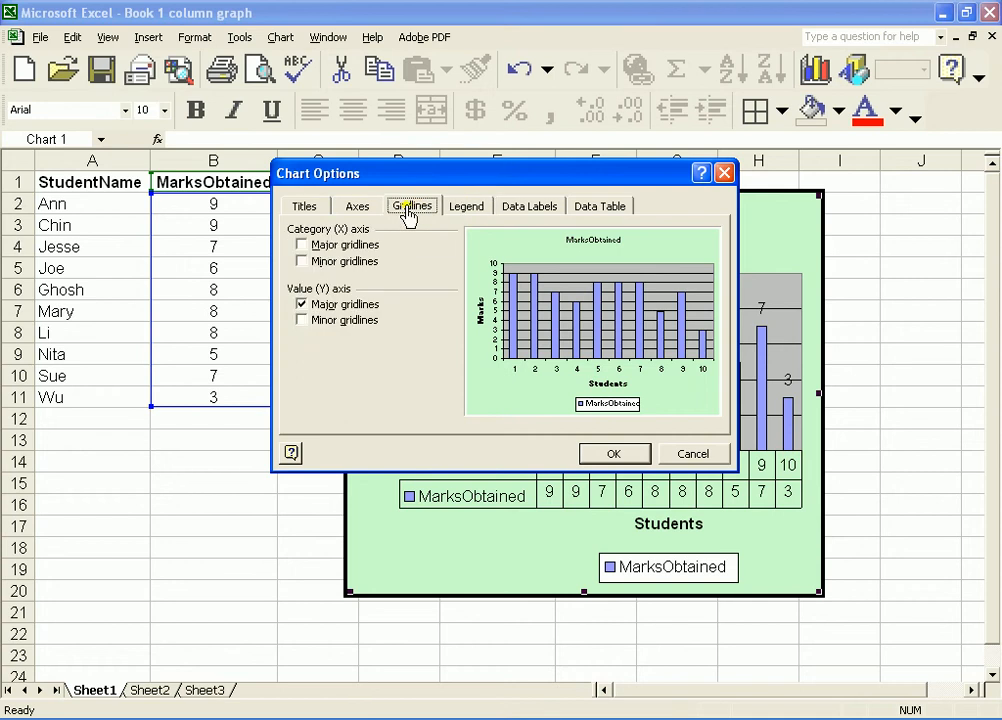
left_click(350, 207)
left_click(302, 208)
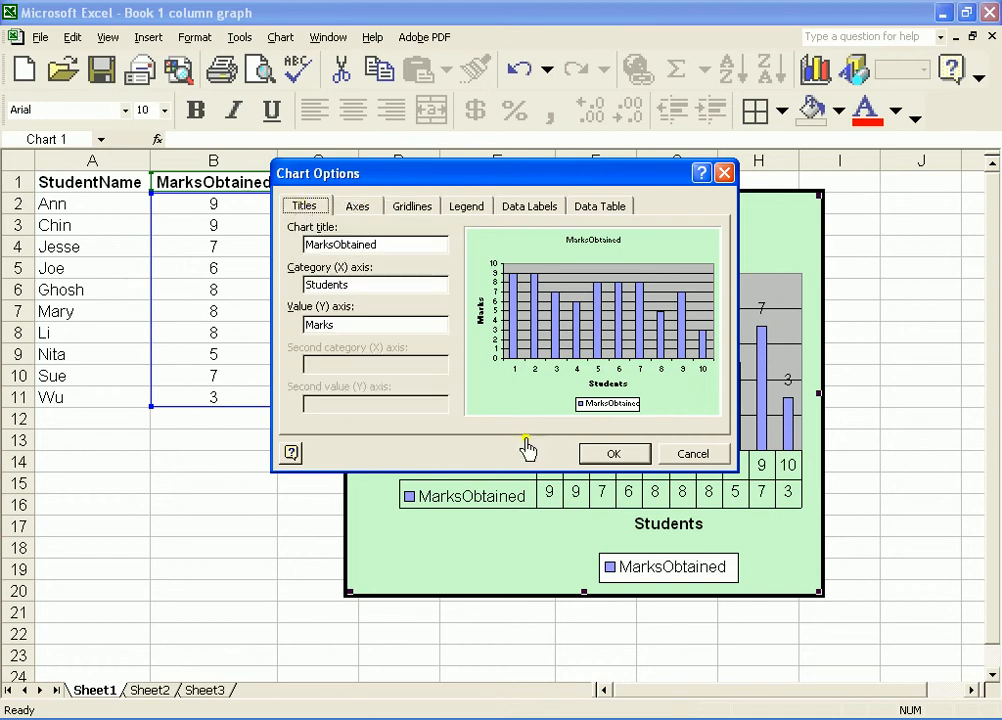
left_click(613, 455)
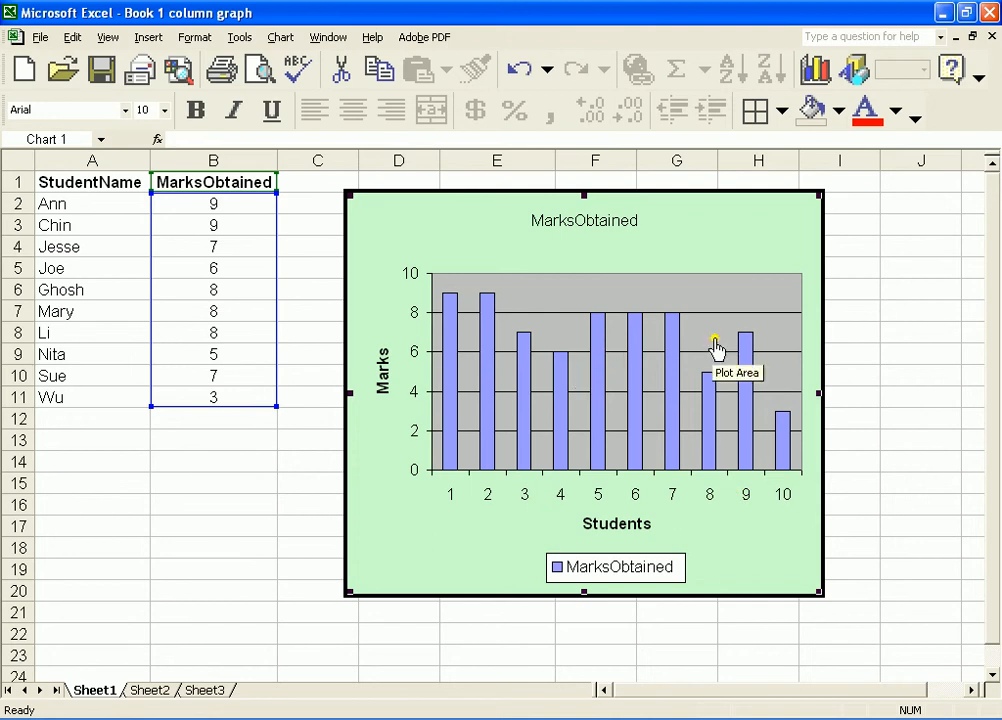
Set the chart title's font size to 14.
left_click(586, 230)
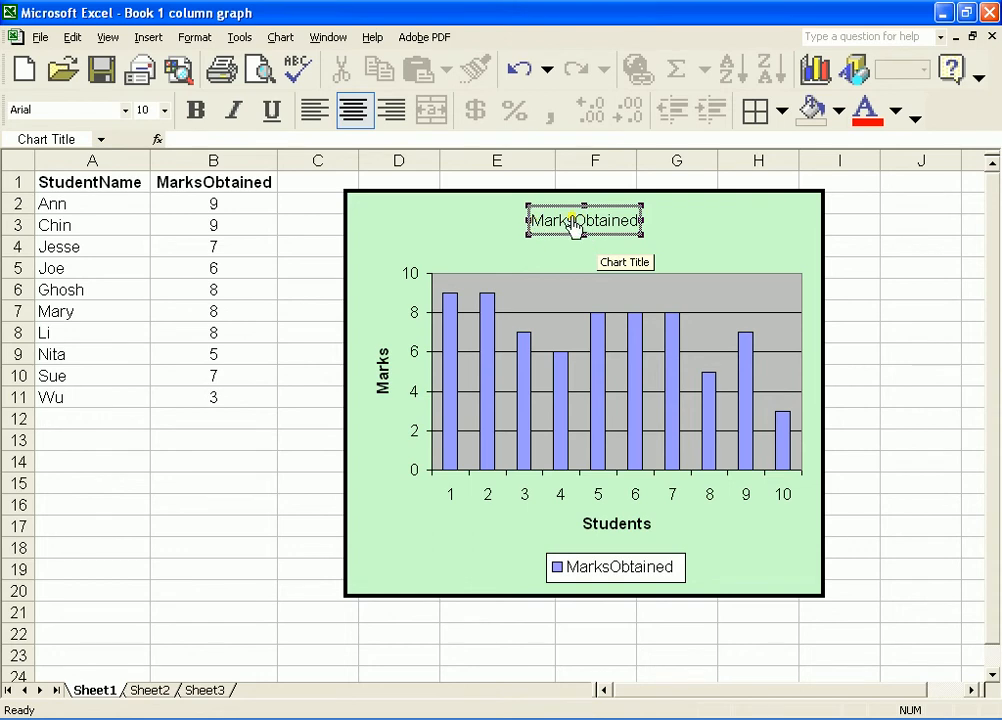
double_click(574, 224)
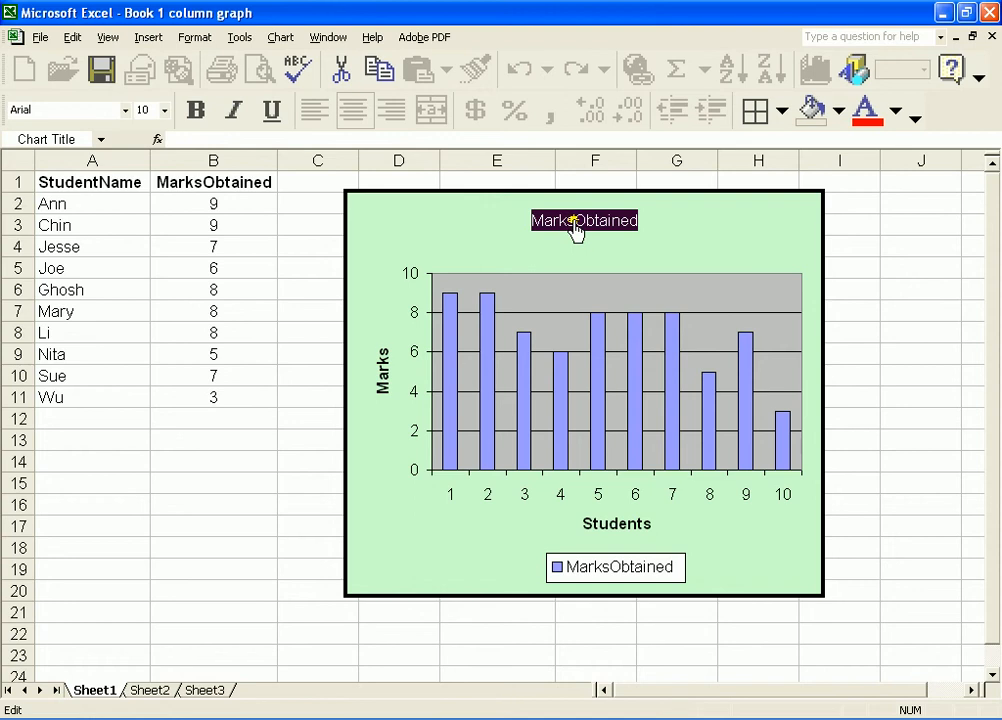
left_click(574, 224)
double_click(574, 224)
right_click(574, 224)
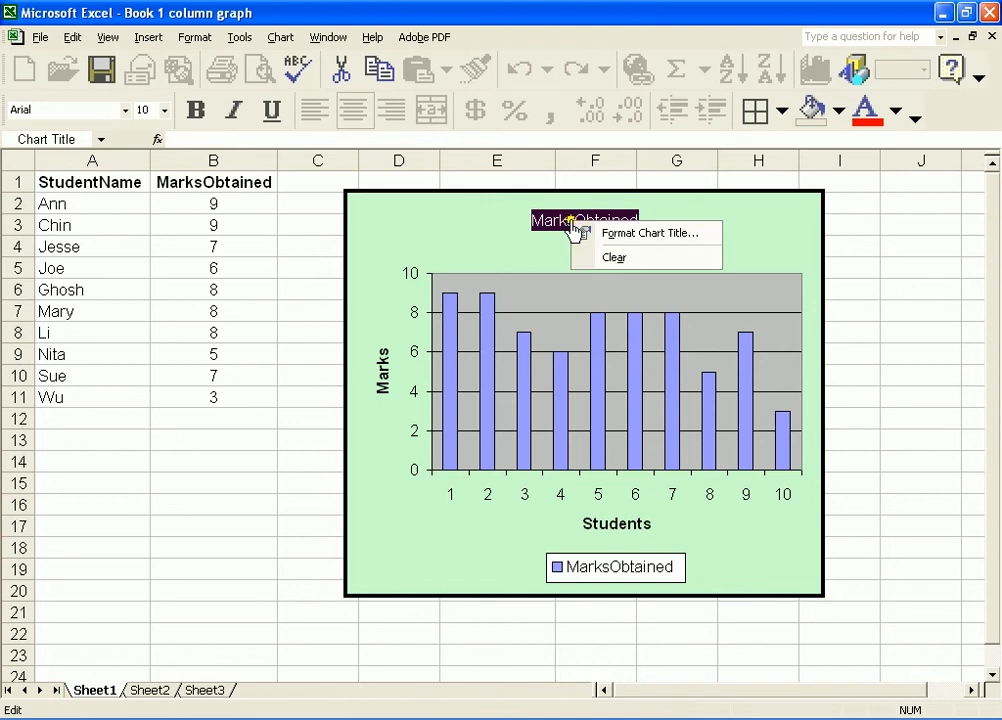
left_click(649, 236)
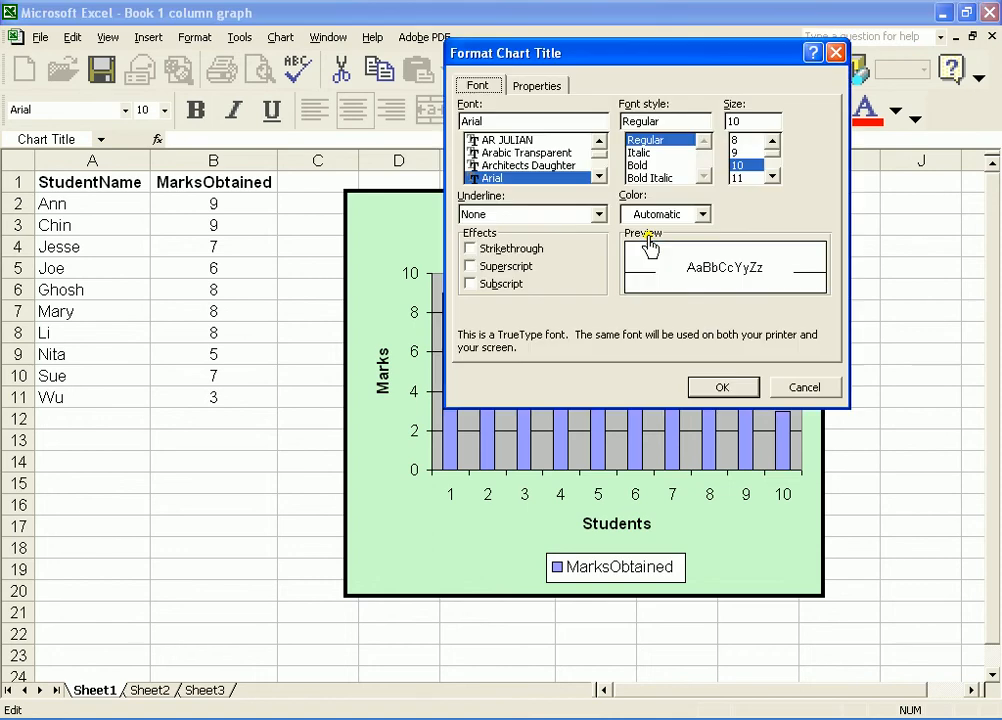
left_click(773, 176)
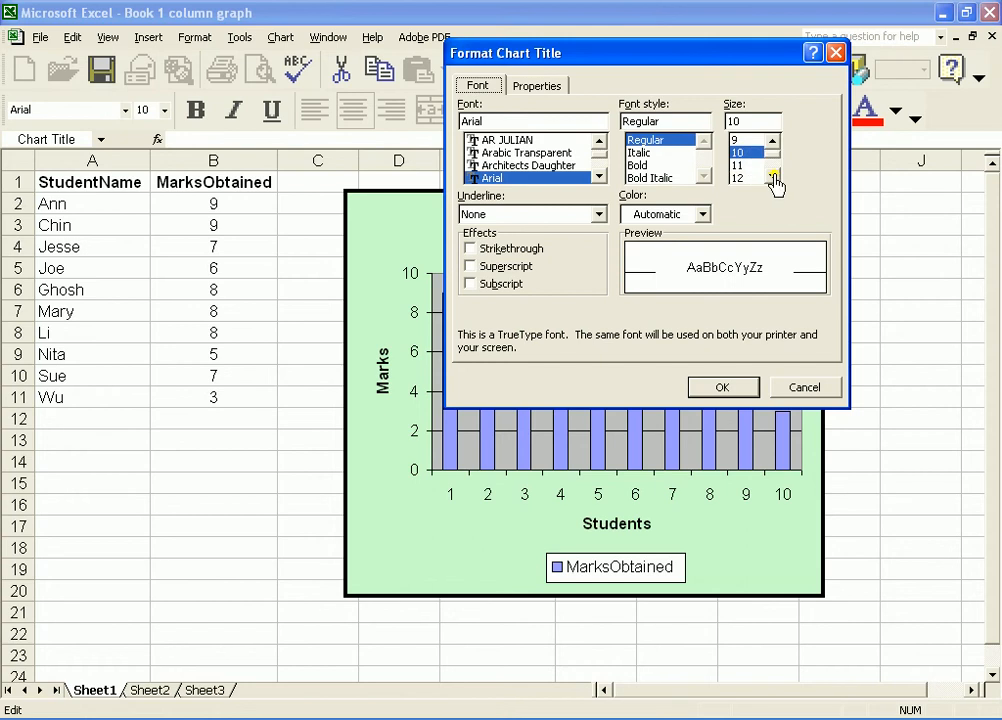
left_click(773, 176)
left_click(773, 176)
left_click(773, 176)
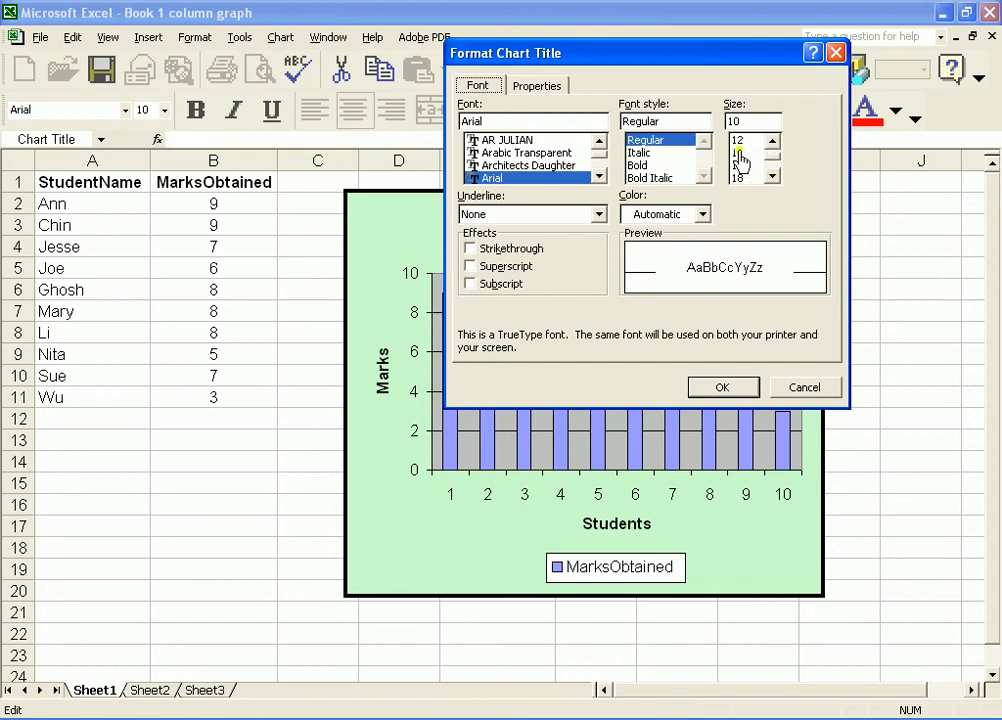
left_click(740, 153)
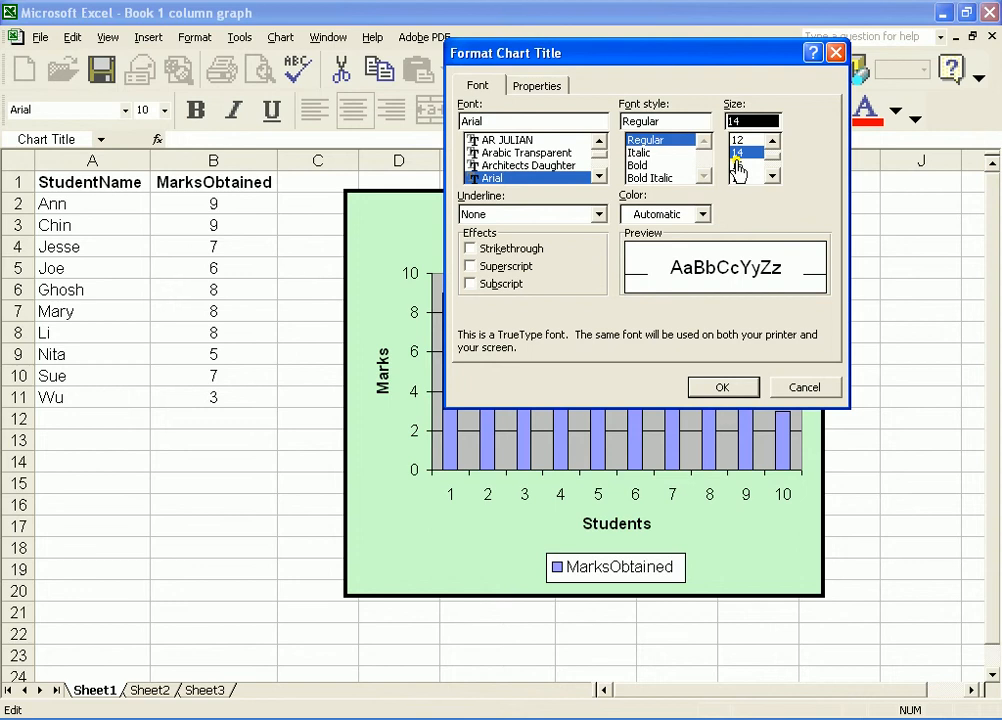
Give the chart title a single underline and a blue font colour, and apply the formatting.
left_click(598, 215)
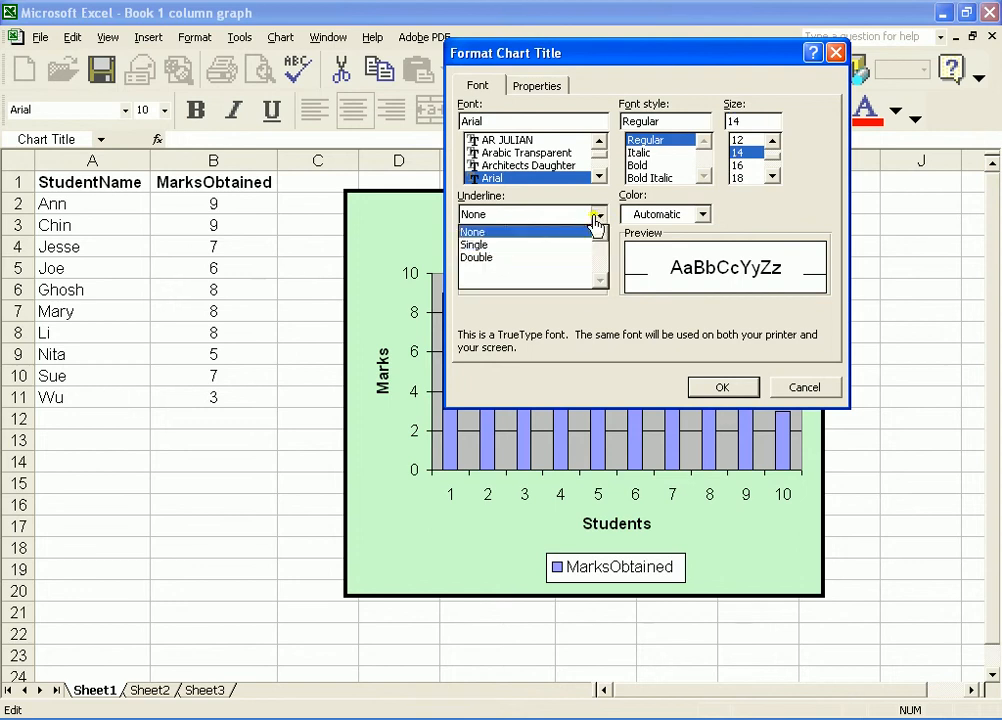
left_click(489, 256)
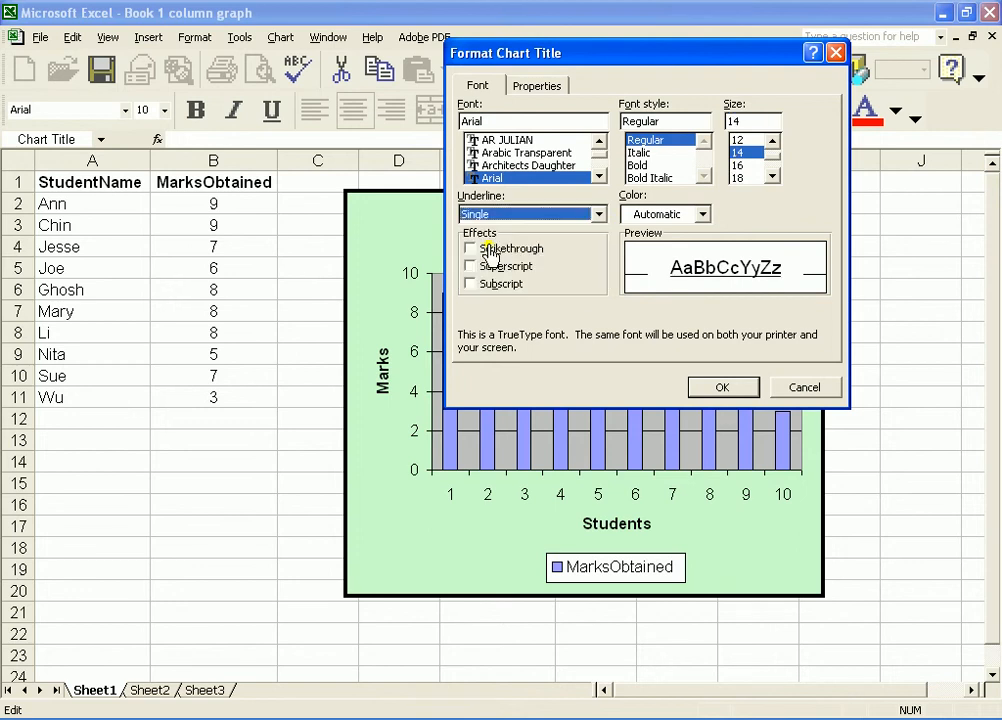
left_click(703, 218)
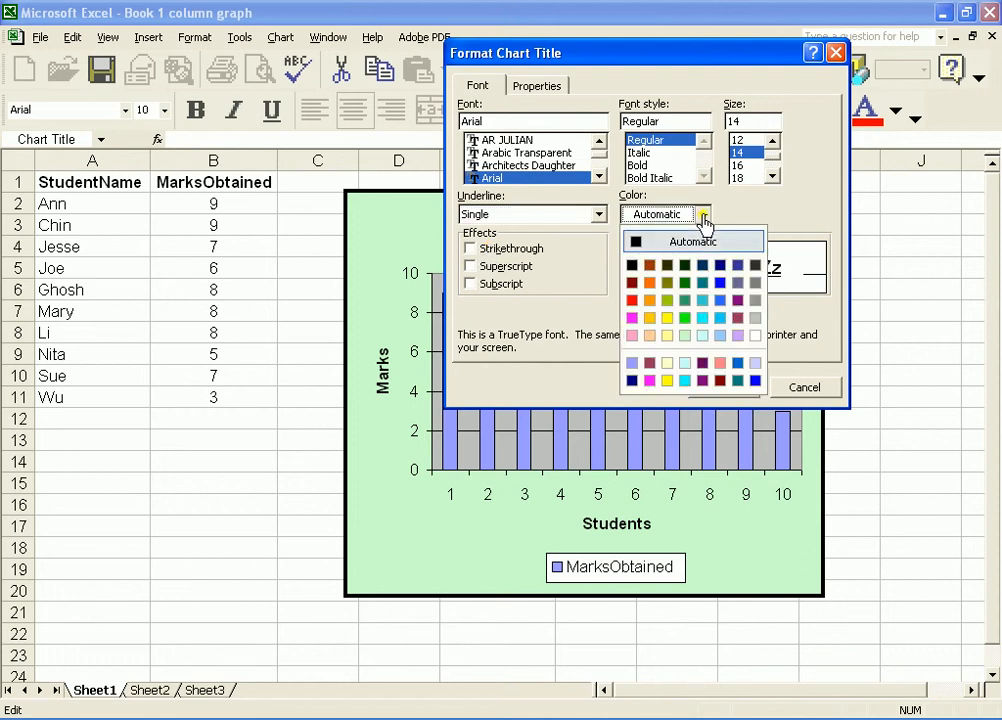
left_click(719, 283)
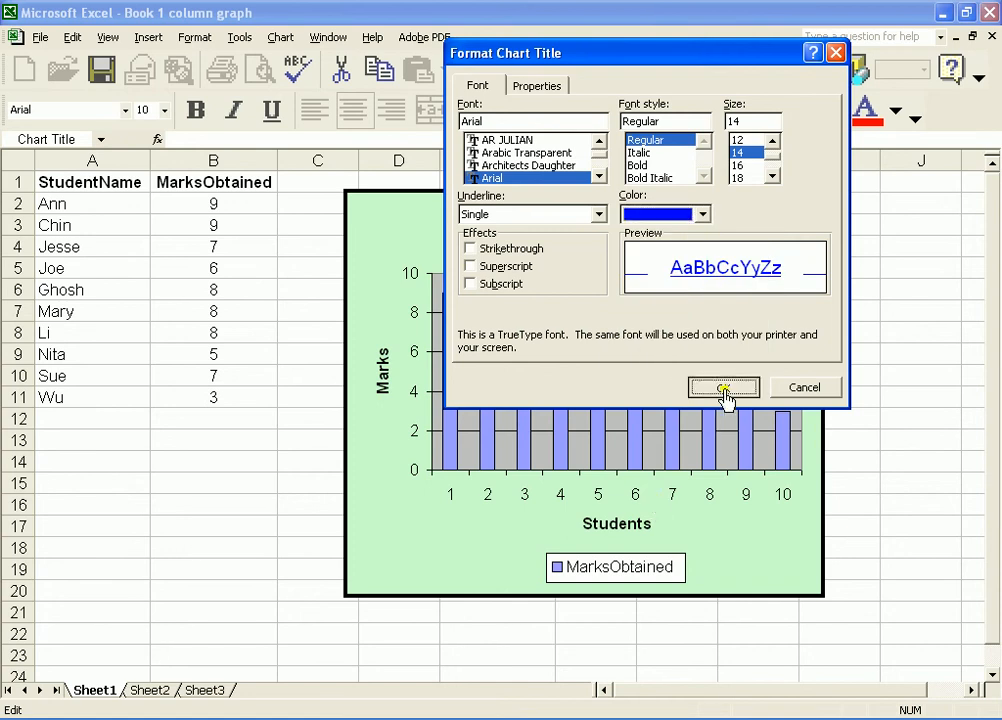
left_click(723, 391)
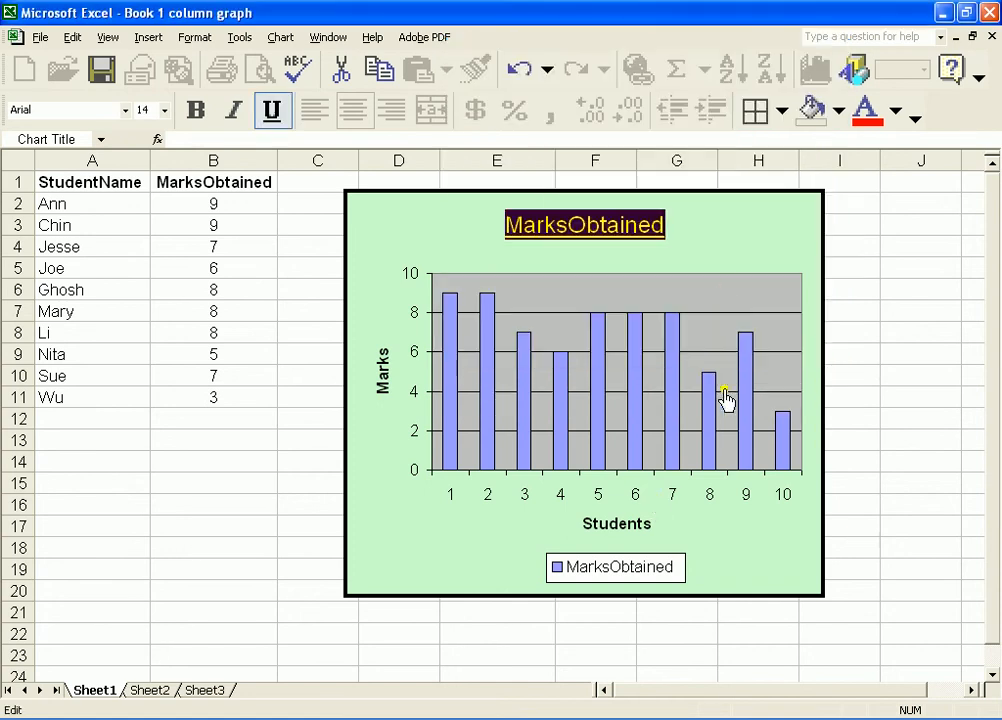
left_click(676, 249)
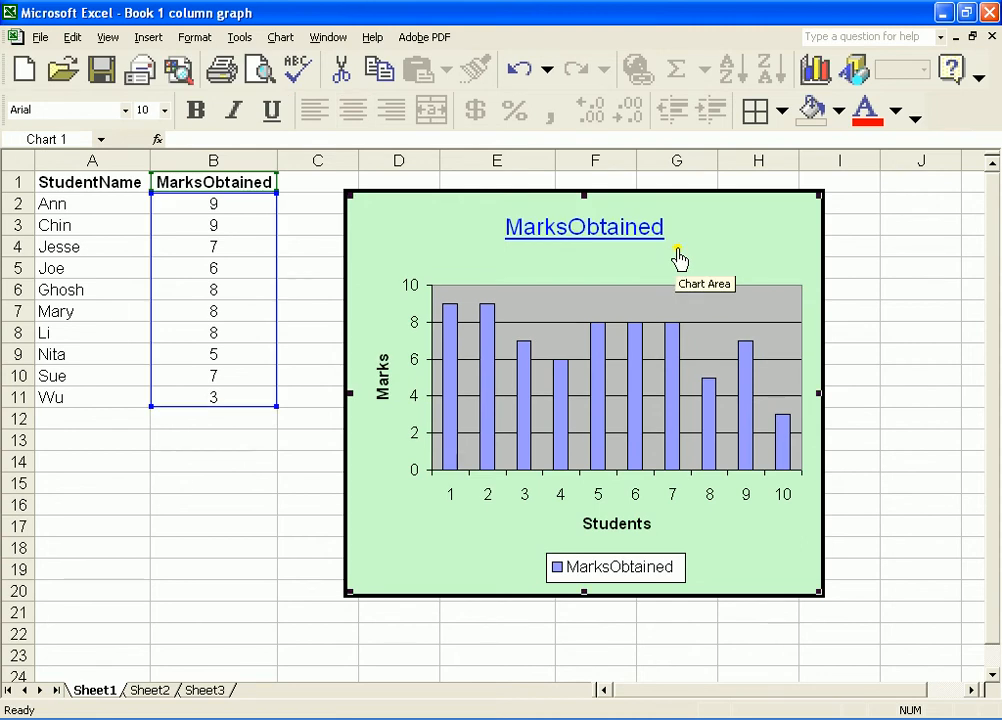
Edit the chart title's text to read "Marks Obtained" with a space between the two words.
left_click(570, 233)
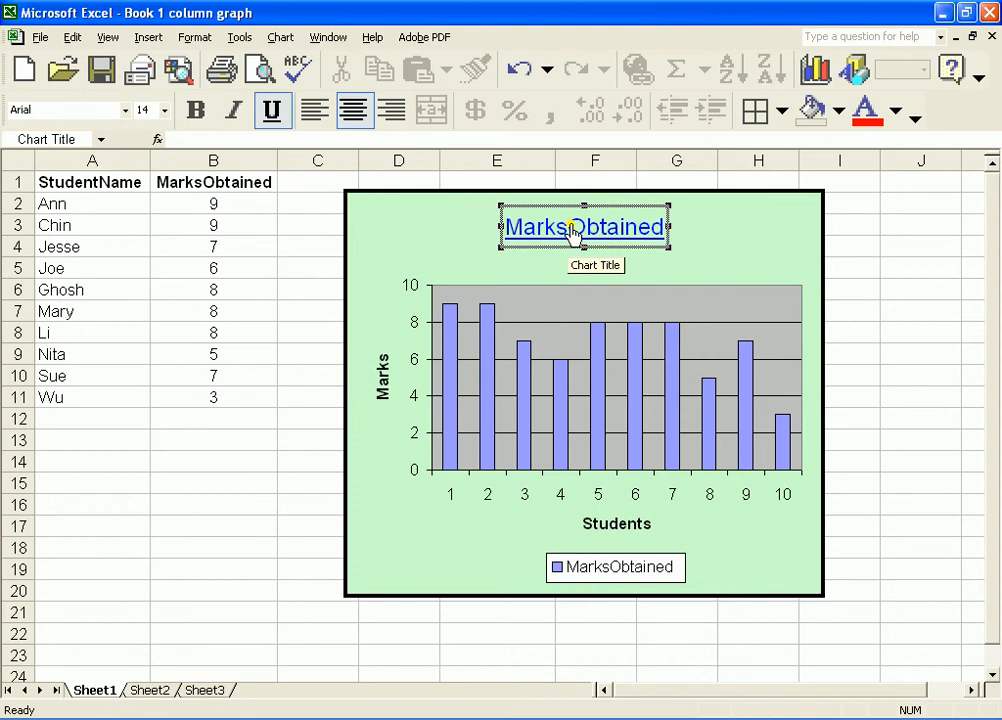
right_click(574, 231)
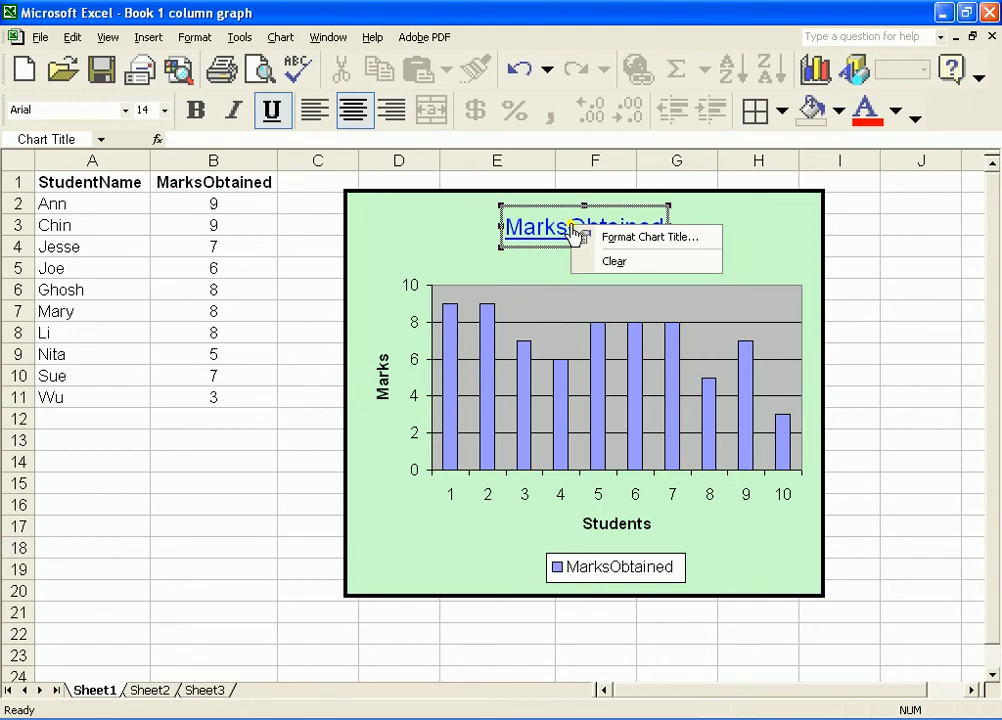
left_click(570, 233)
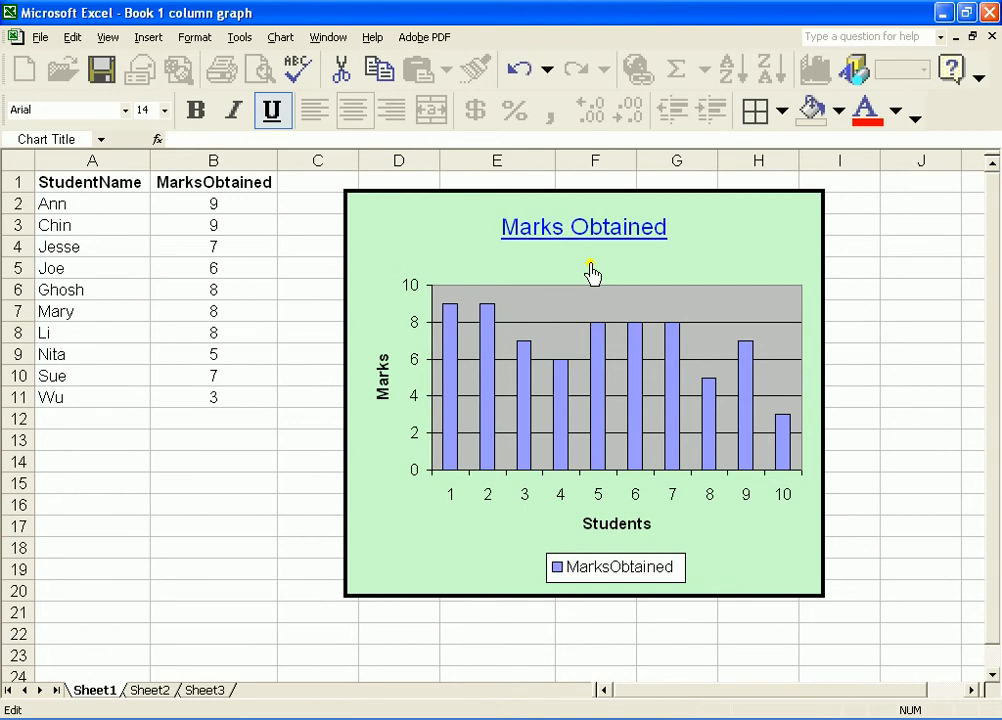
left_click(589, 265)
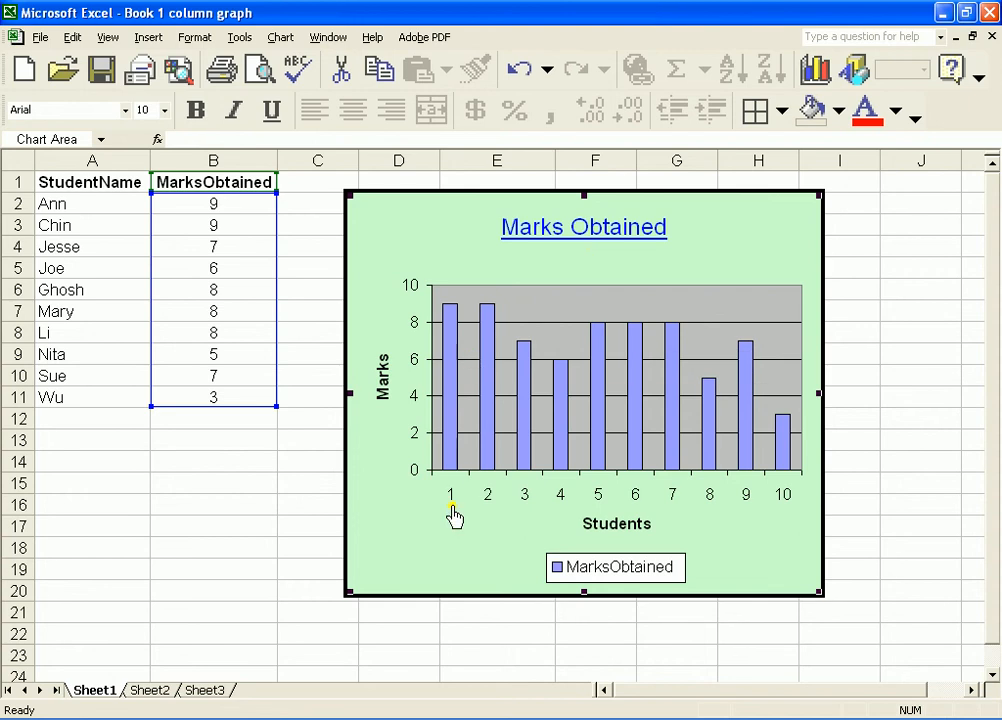
Make the chart title bold at font size 18.
left_click(569, 230)
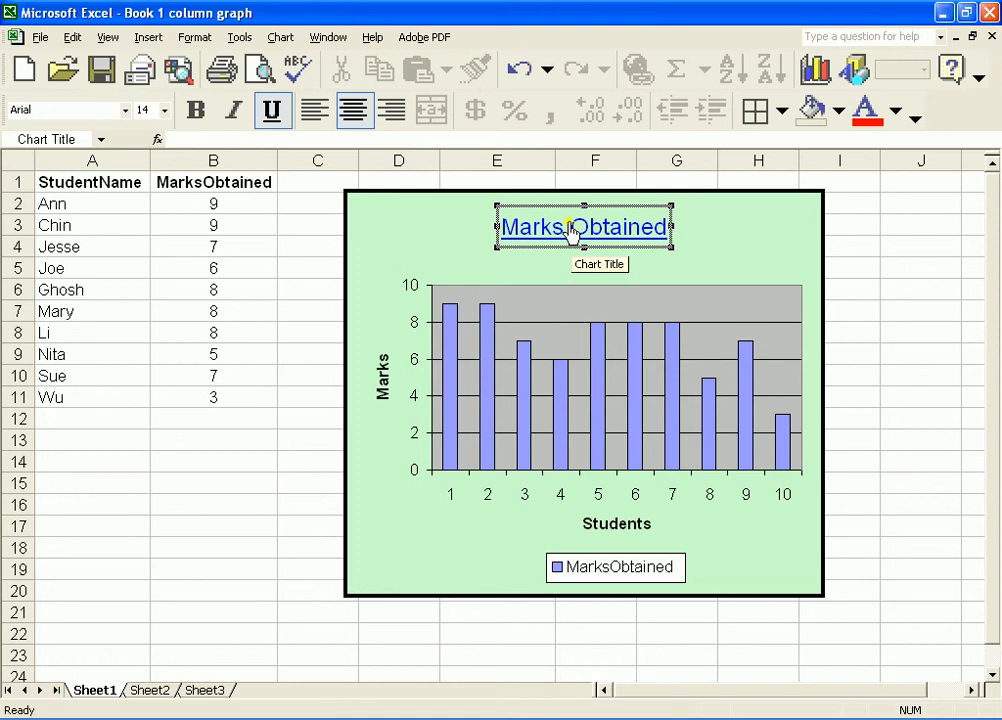
right_click(569, 228)
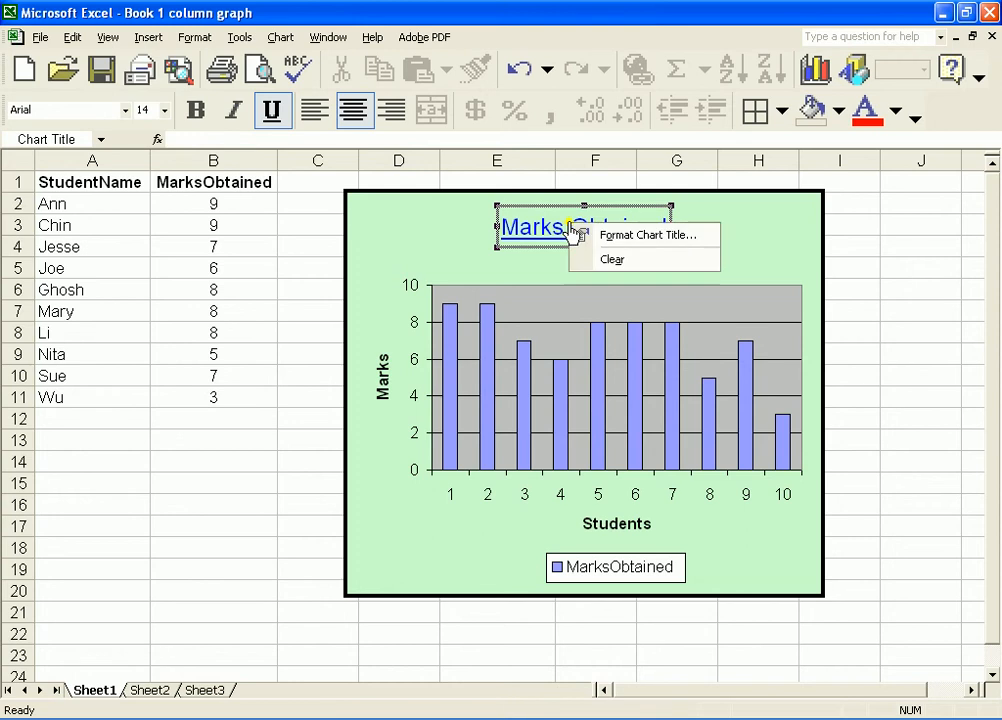
left_click(615, 238)
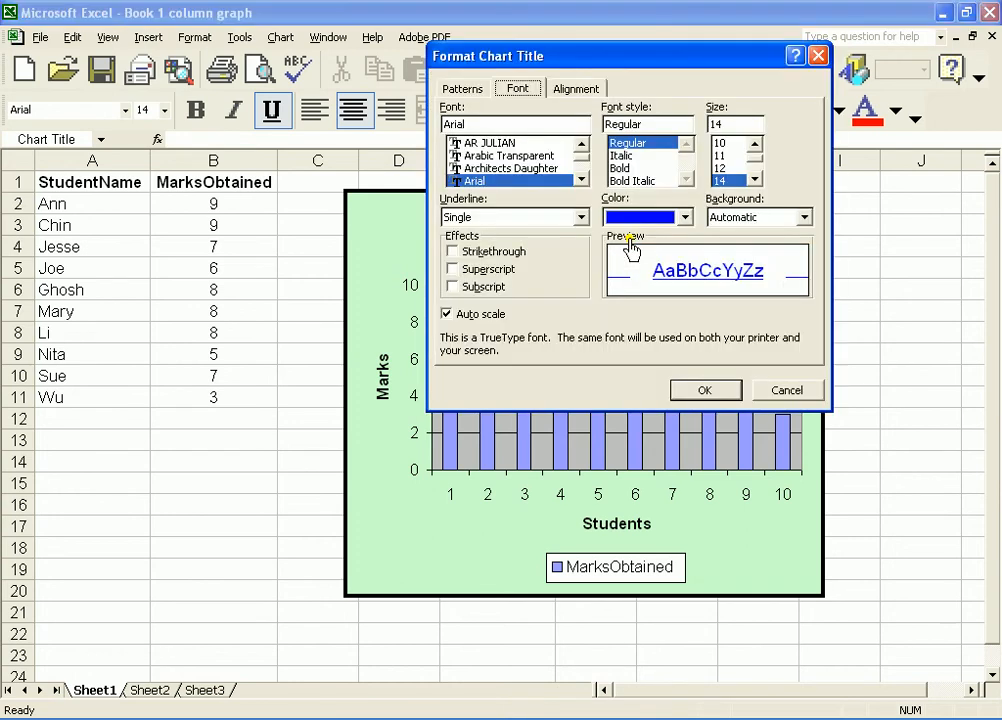
left_click(625, 168)
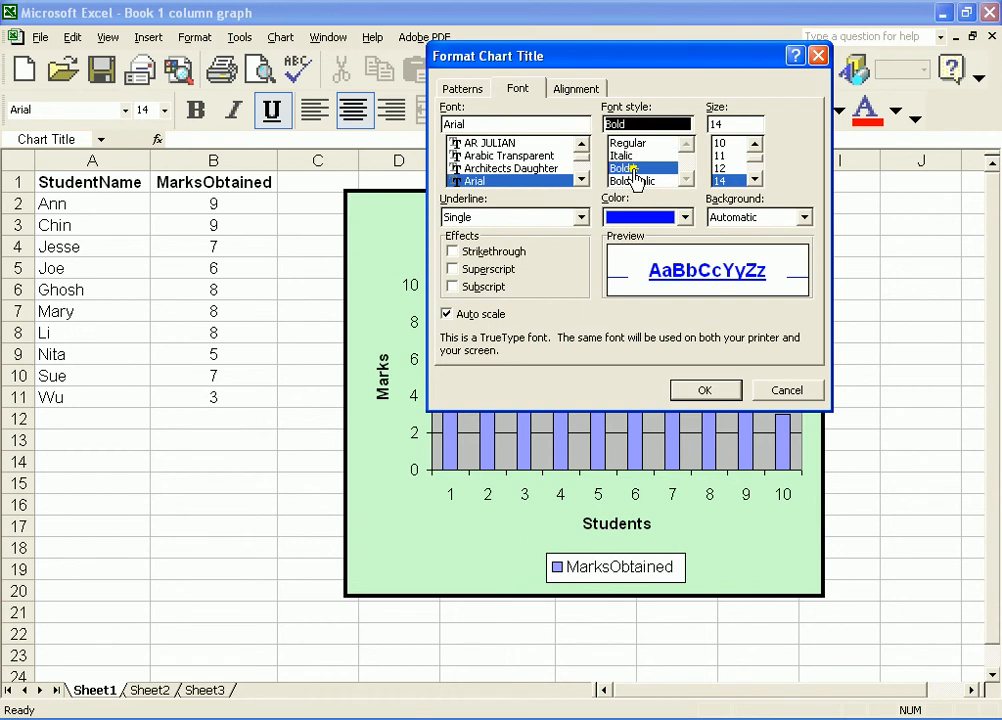
left_click(757, 180)
left_click(757, 180)
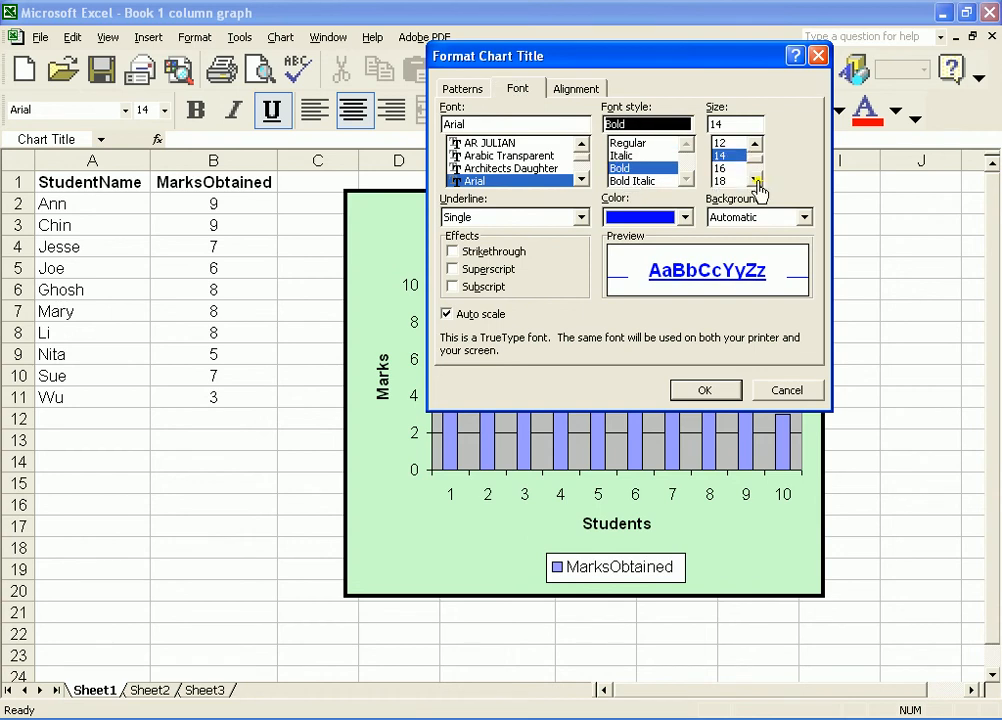
left_click(720, 180)
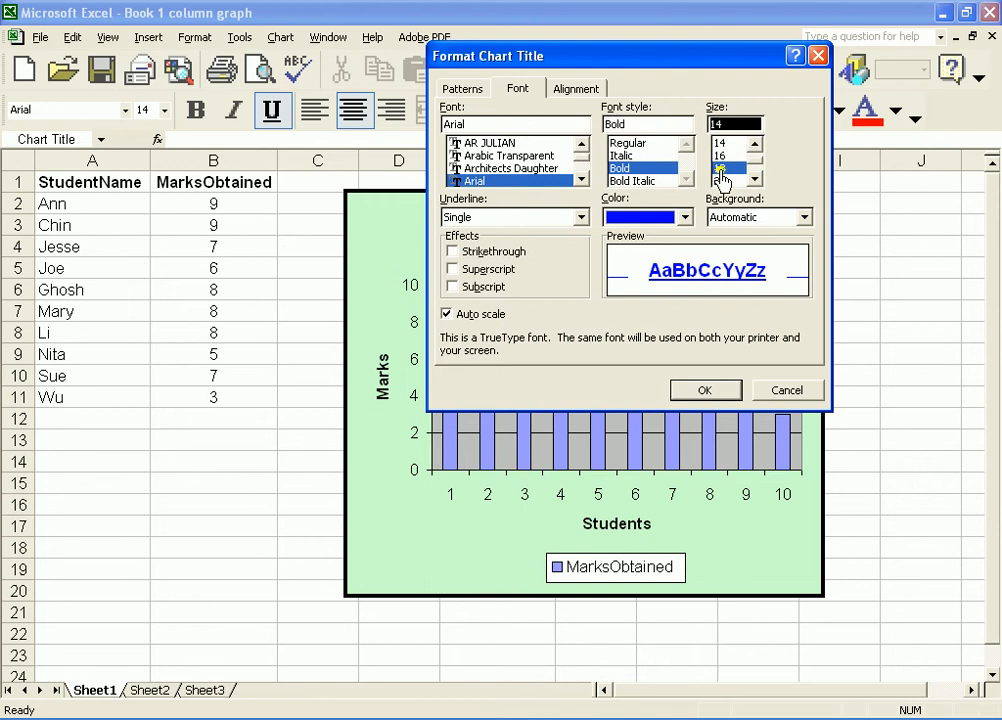
left_click(700, 392)
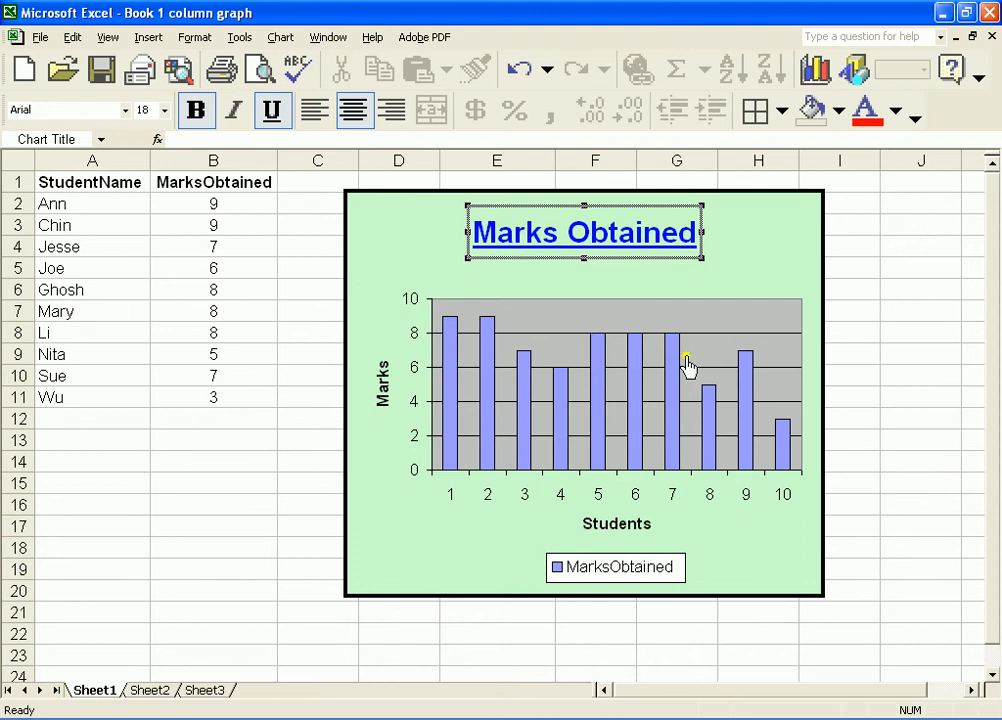
left_click(750, 264)
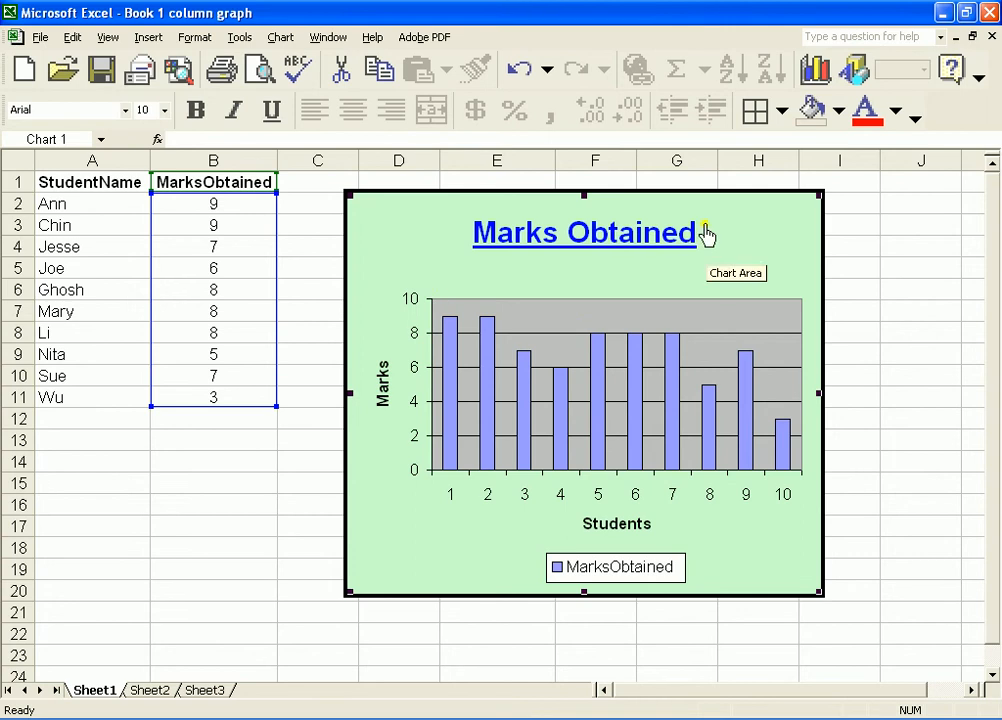
Give the chart title a custom medium-weight border and a bright green fill.
left_click(566, 240)
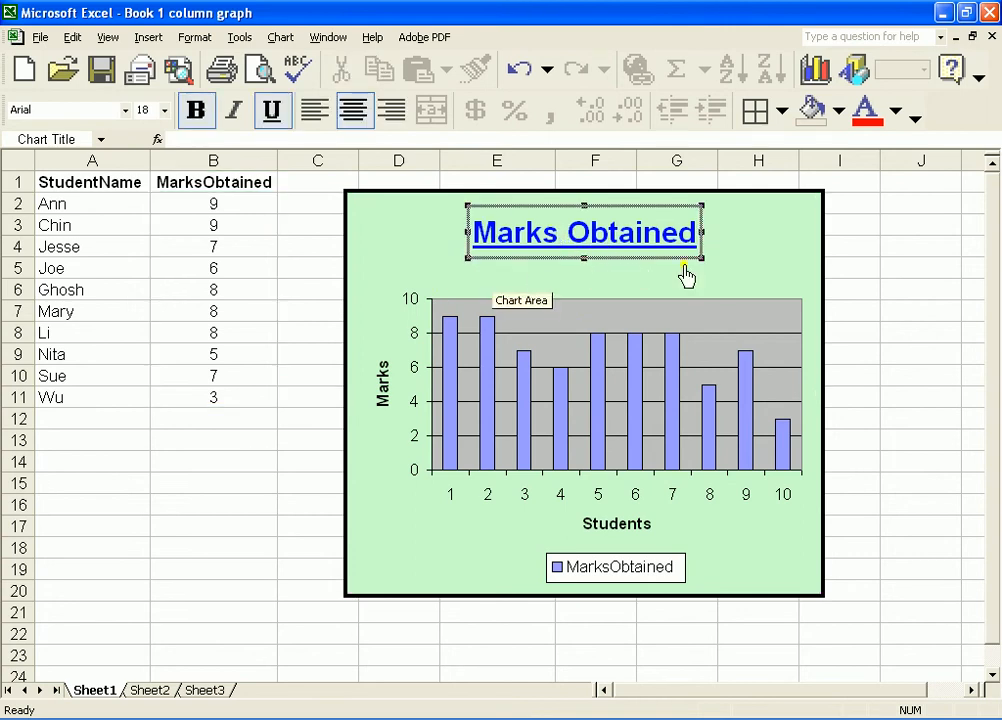
right_click(561, 224)
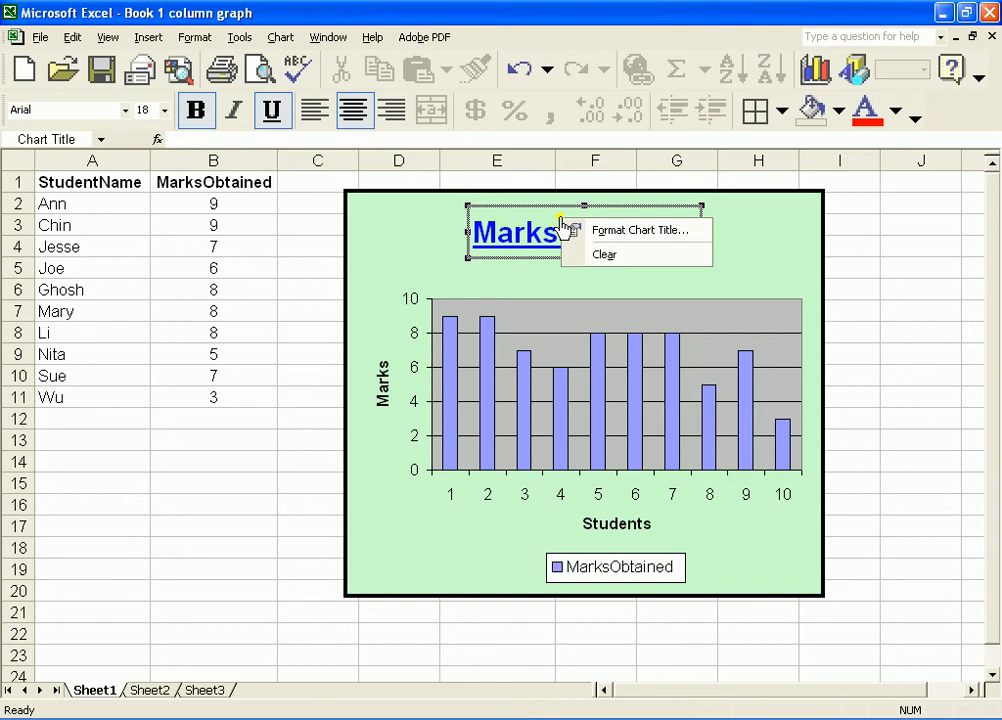
left_click(624, 232)
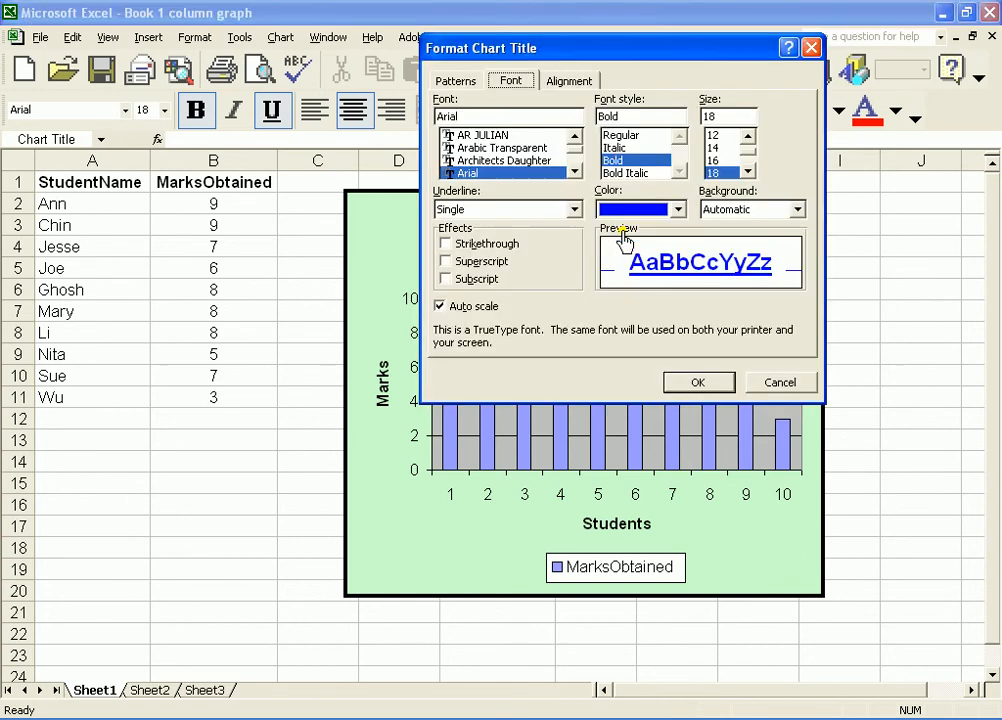
left_click(564, 86)
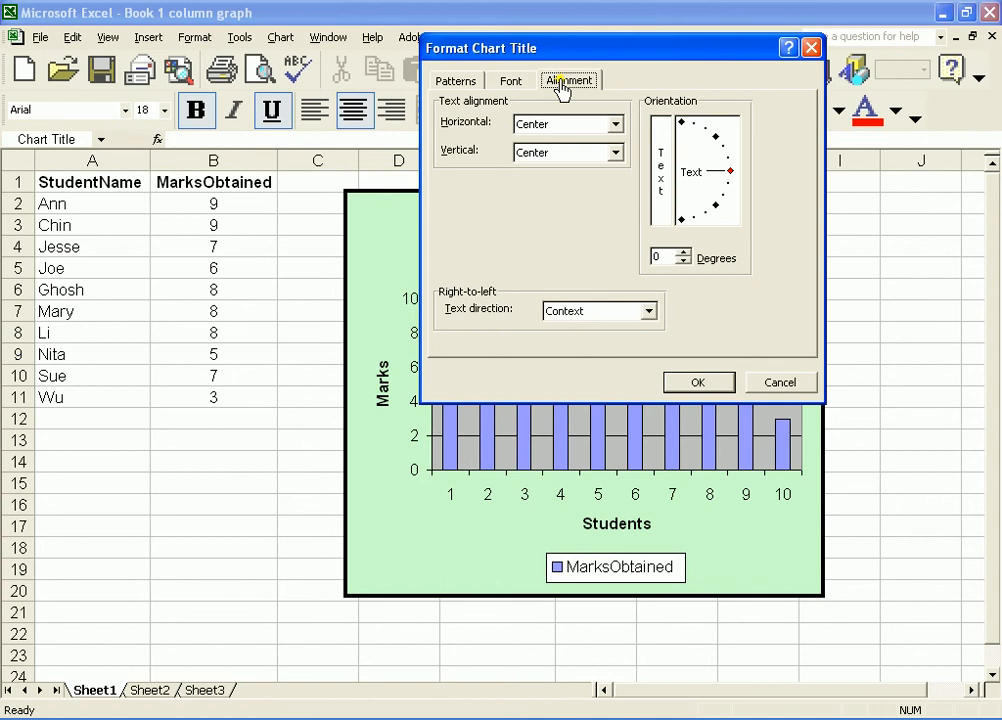
left_click(456, 84)
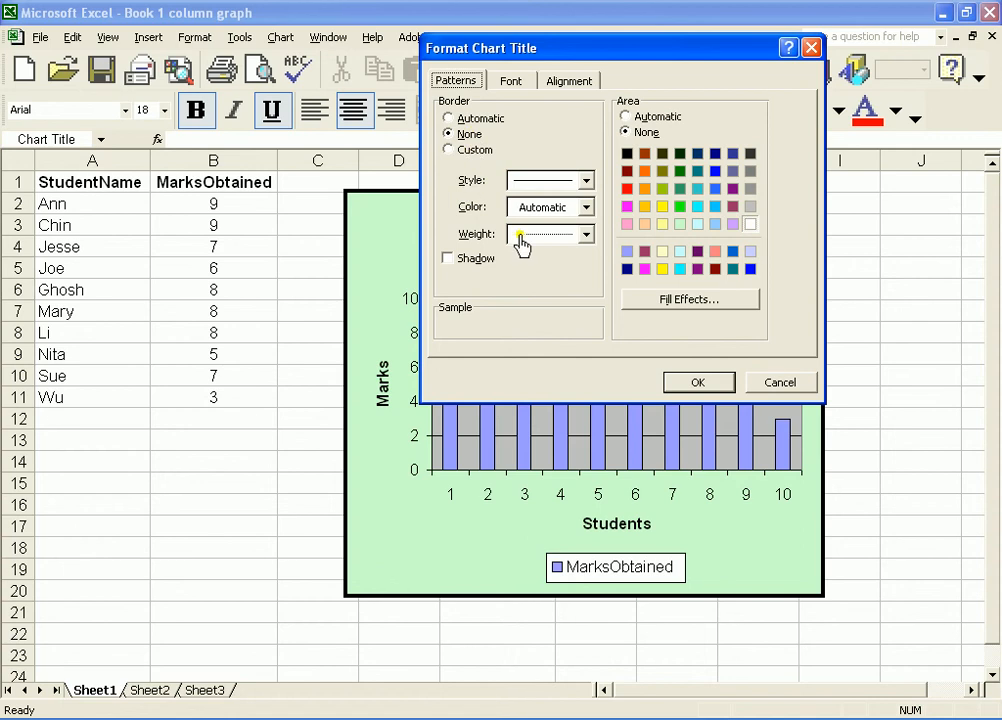
left_click(587, 237)
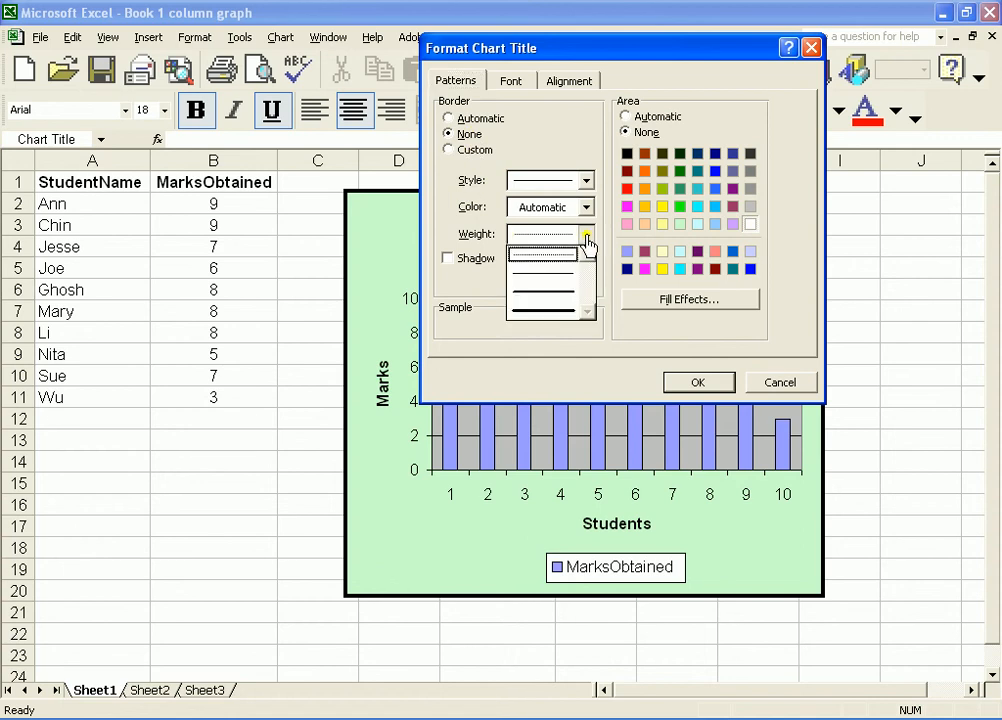
left_click(452, 150)
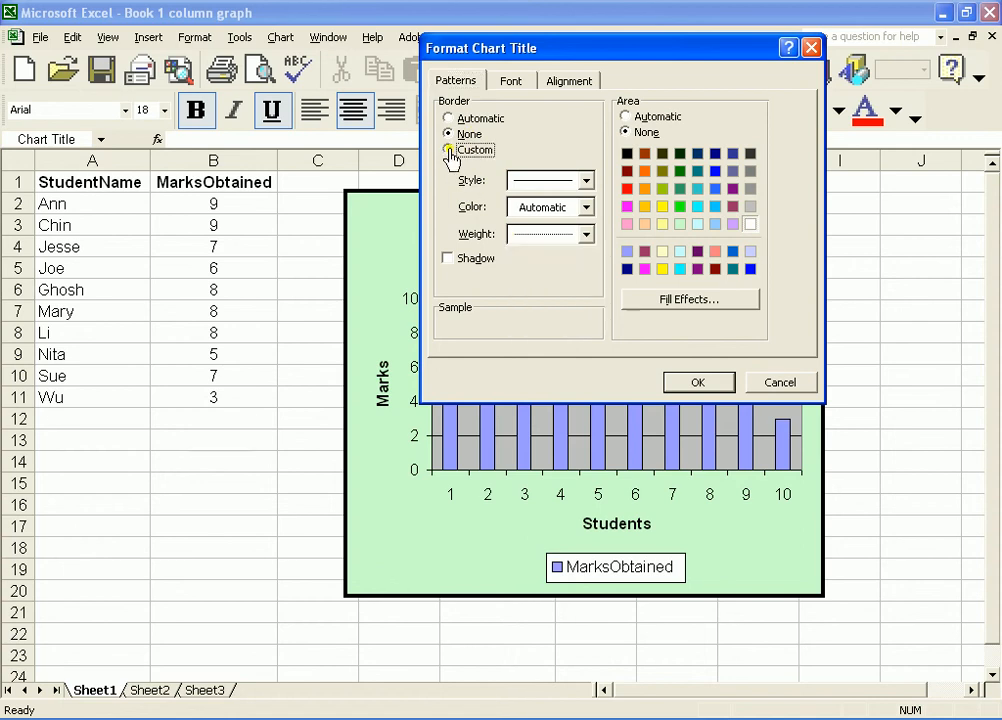
left_click(586, 236)
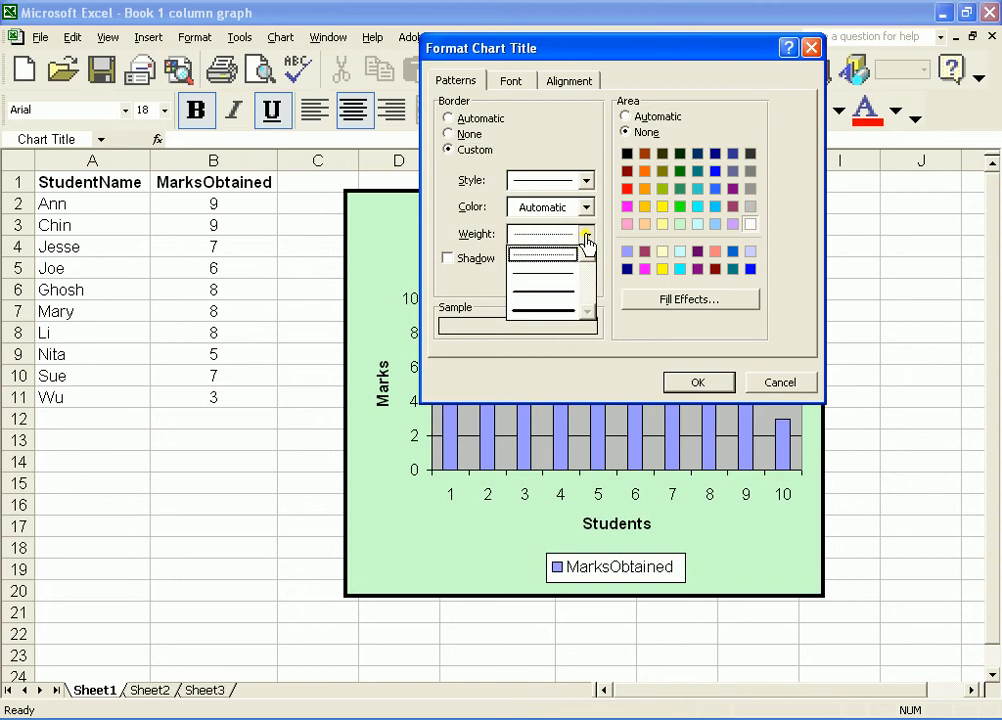
left_click(565, 292)
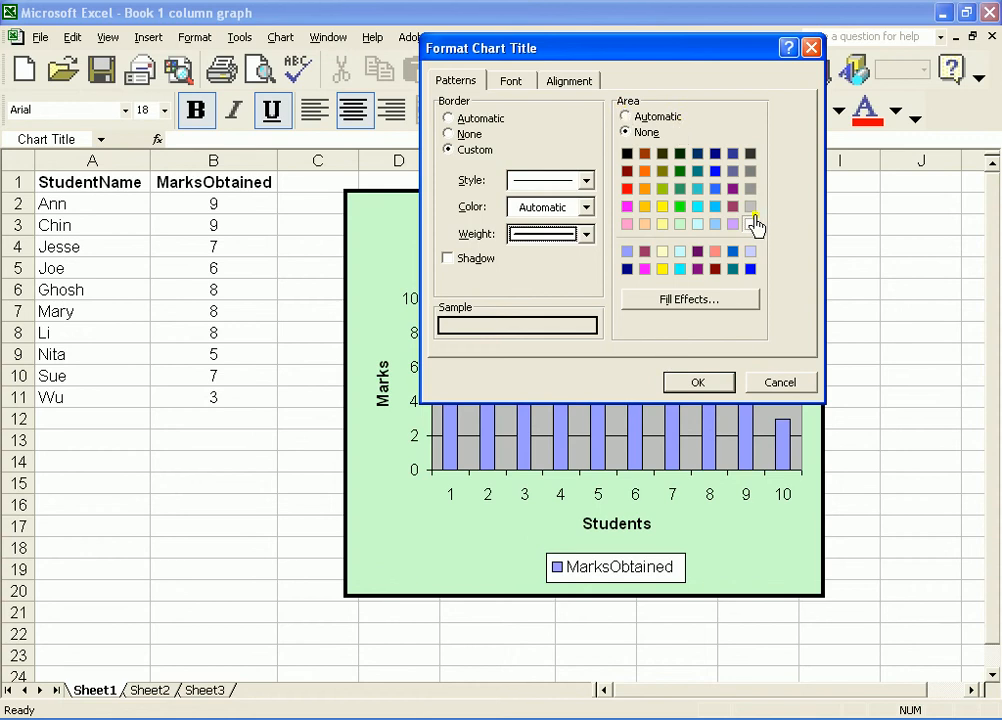
left_click(679, 207)
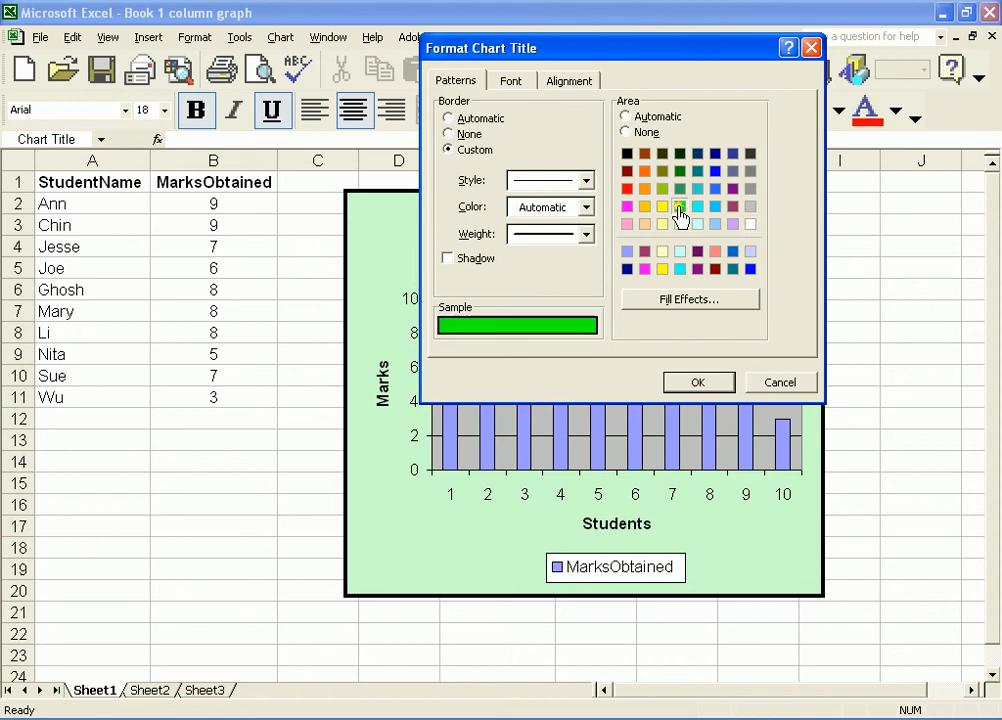
left_click(698, 384)
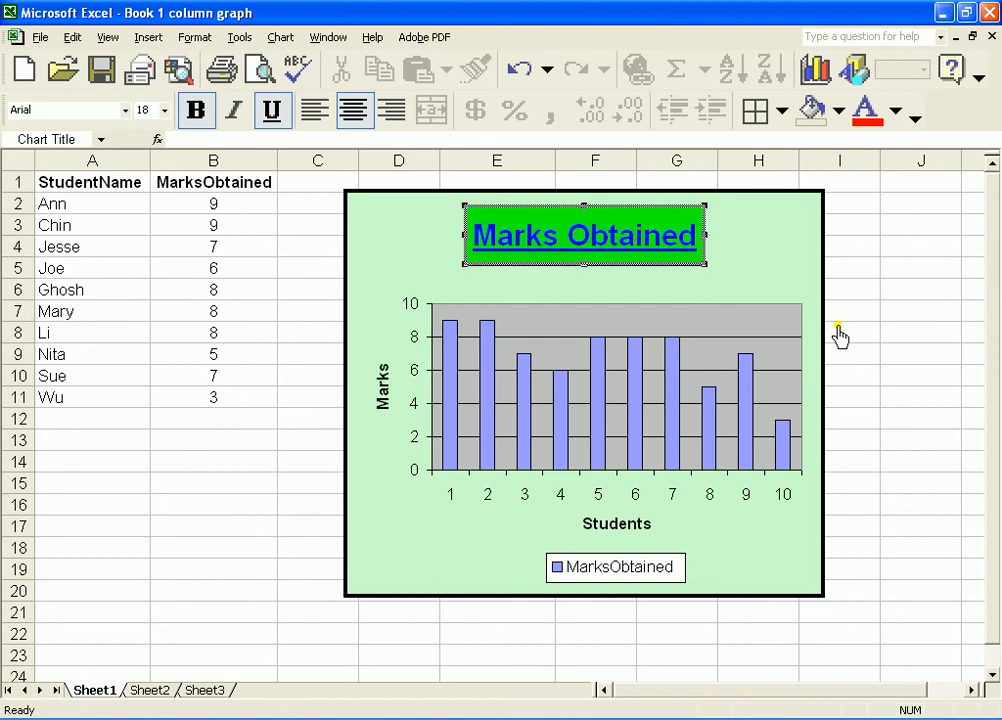
left_click(778, 278)
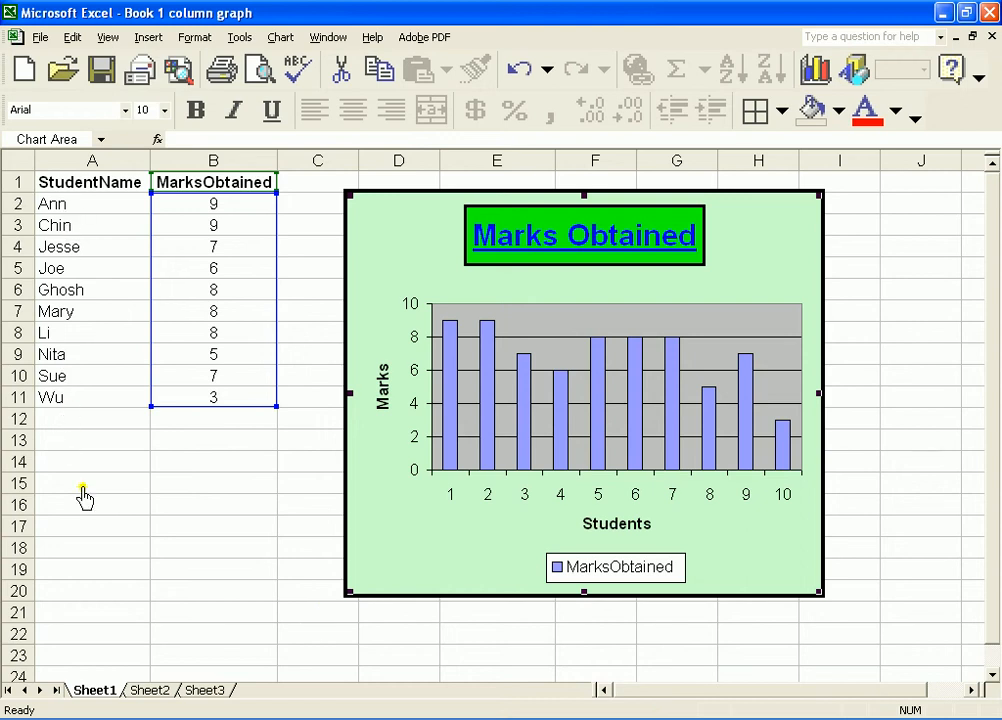
Change the chart's source data range to =Sheet1!$A$1:$B$11 and stretch the chart's lower edge down to row 22.
right_click(393, 247)
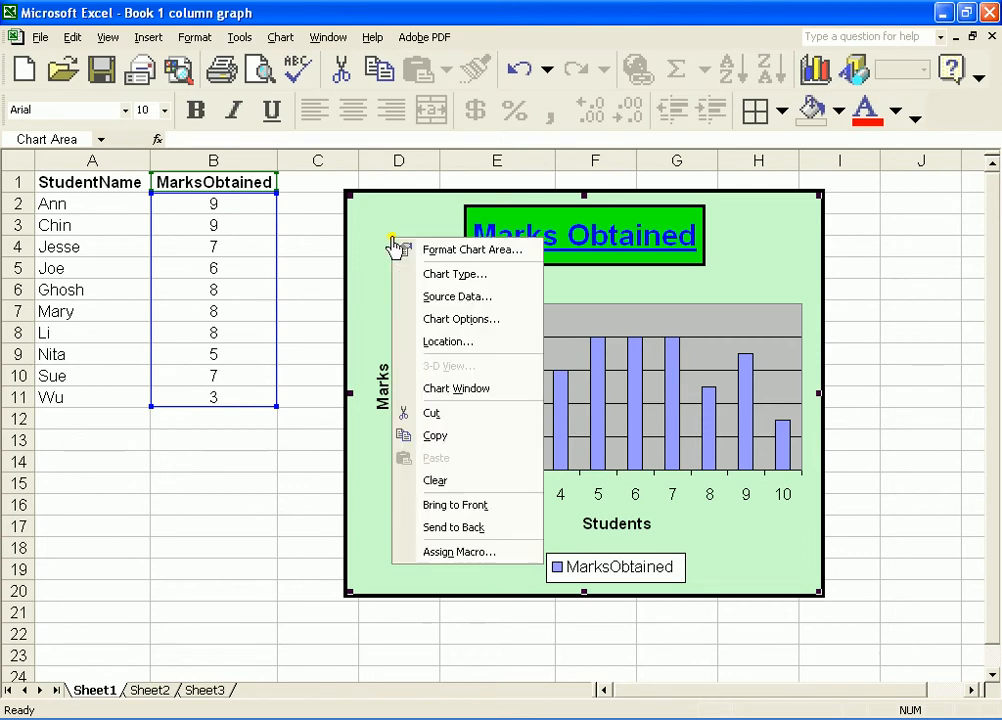
left_click(449, 297)
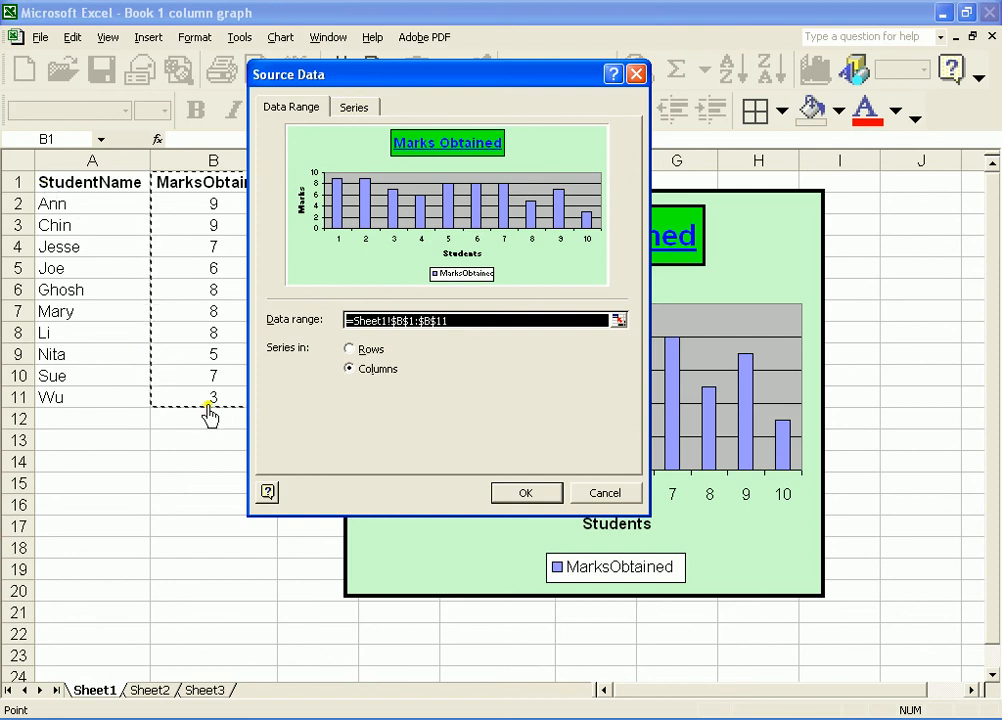
left_click(400, 321)
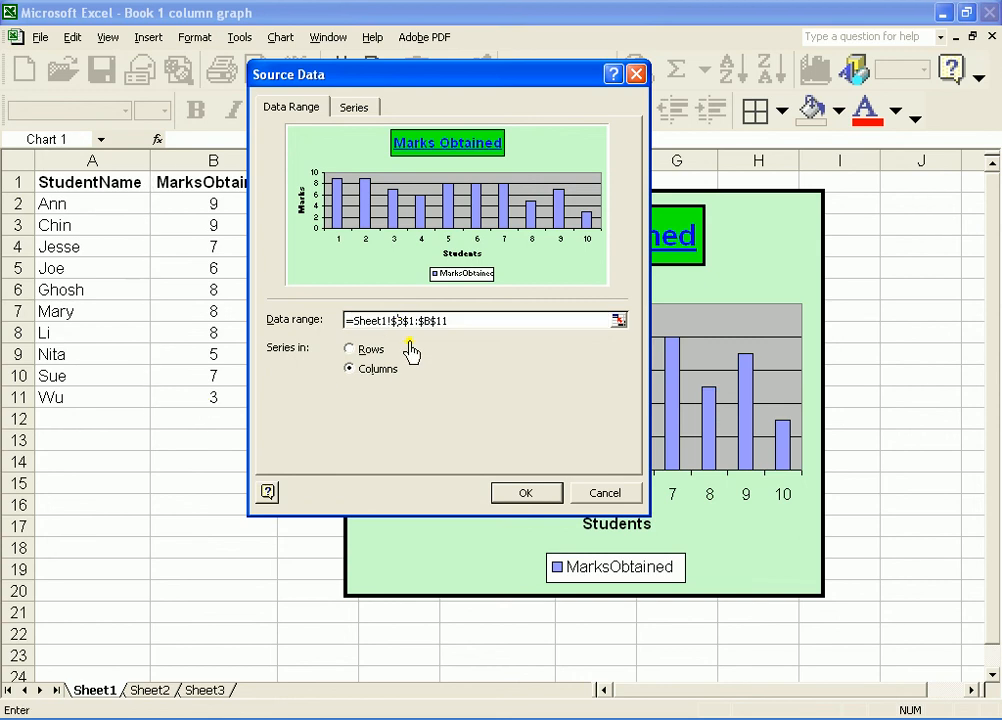
key("BackSpace")
type("a")
left_click(527, 494)
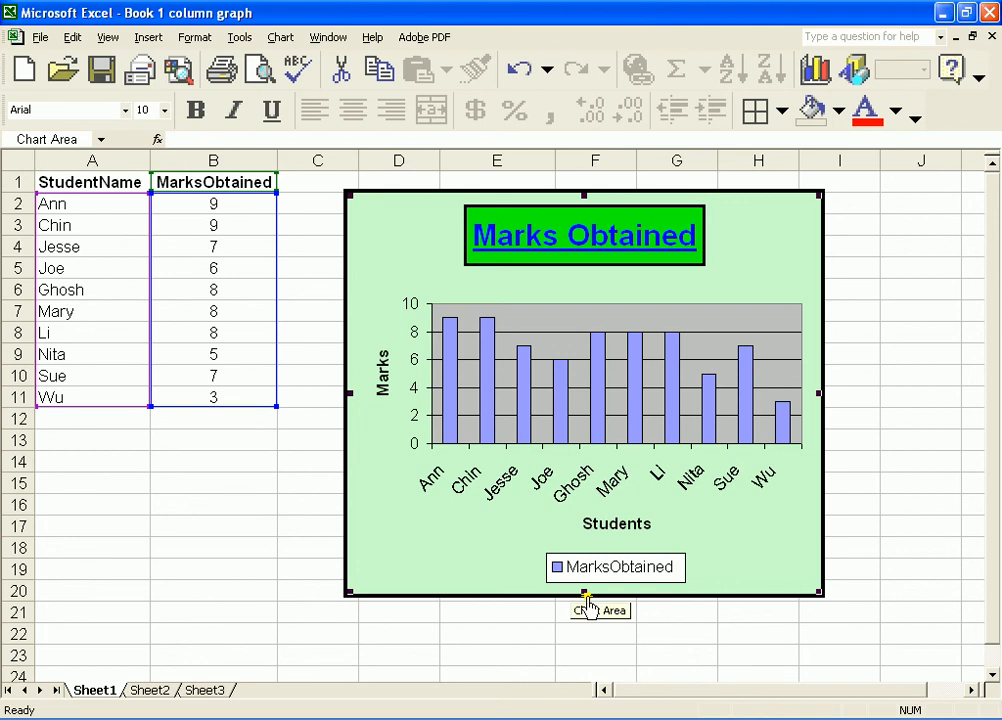
left_click_drag(586, 596, 590, 641)
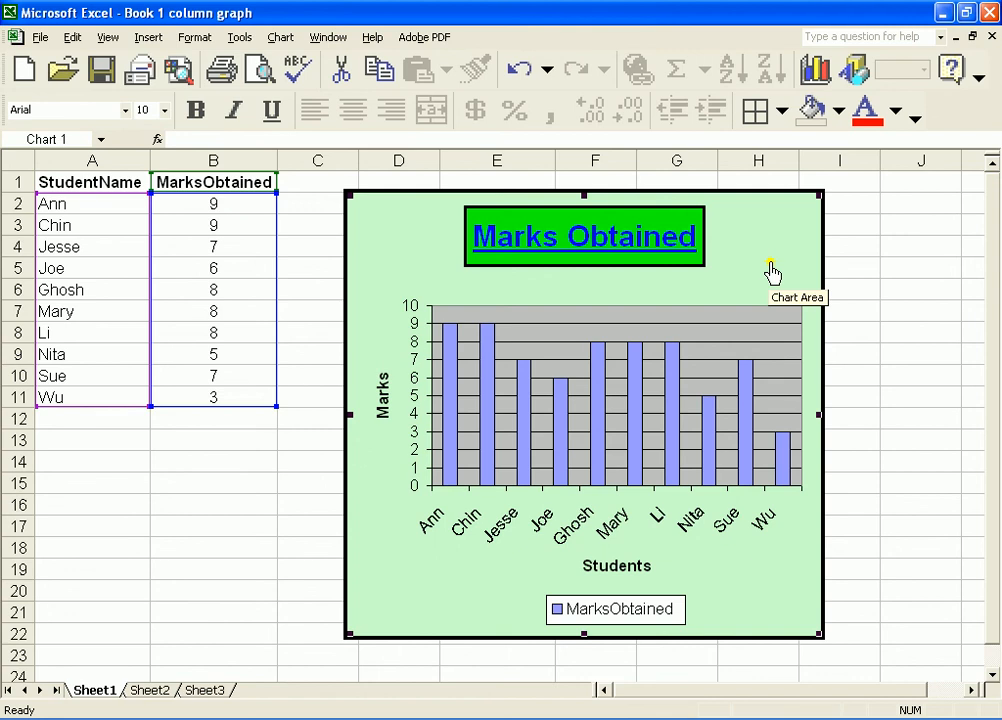
Delete the chart and start a new clustered column chart from A1:B11 with the series in columns.
key("Delete")
left_click(286, 463)
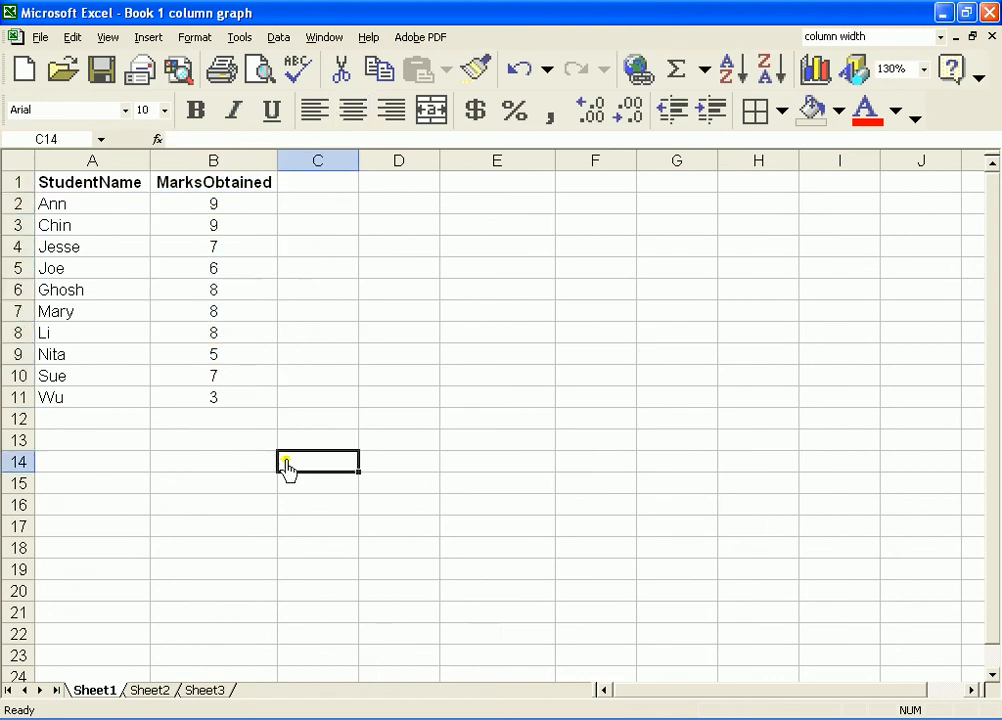
left_click(230, 402)
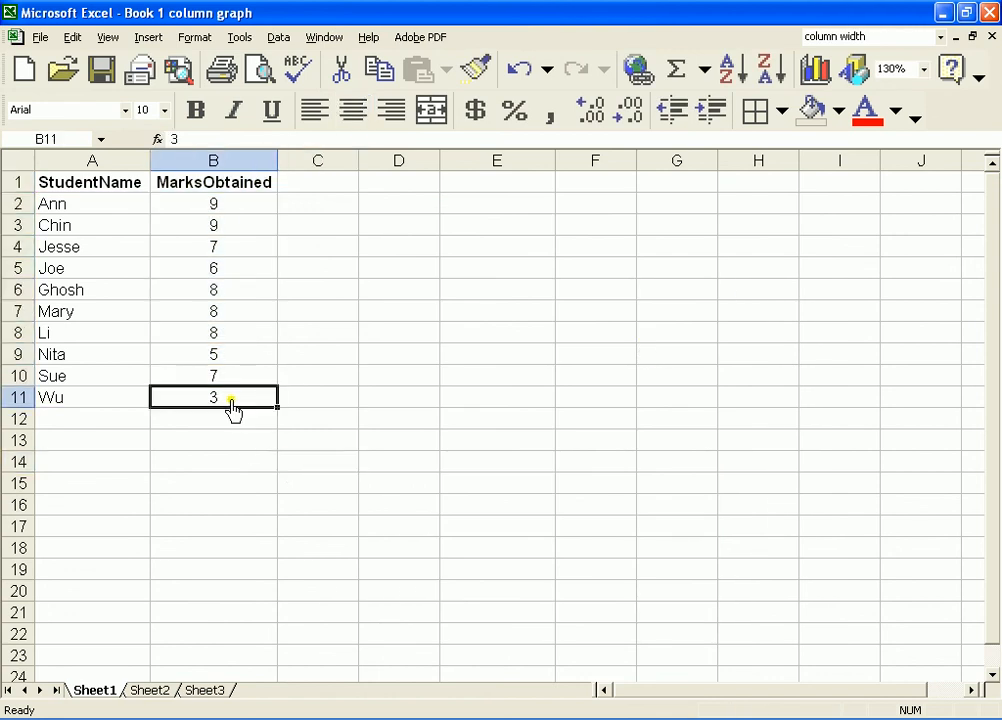
left_click_drag(220, 400, 57, 190)
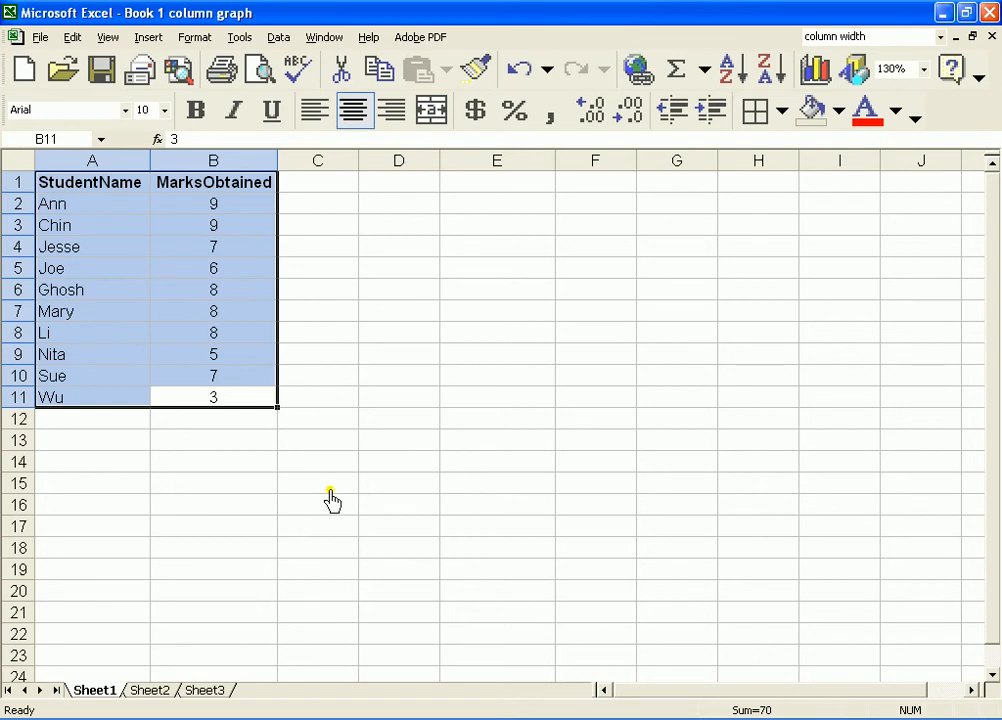
left_click(816, 72)
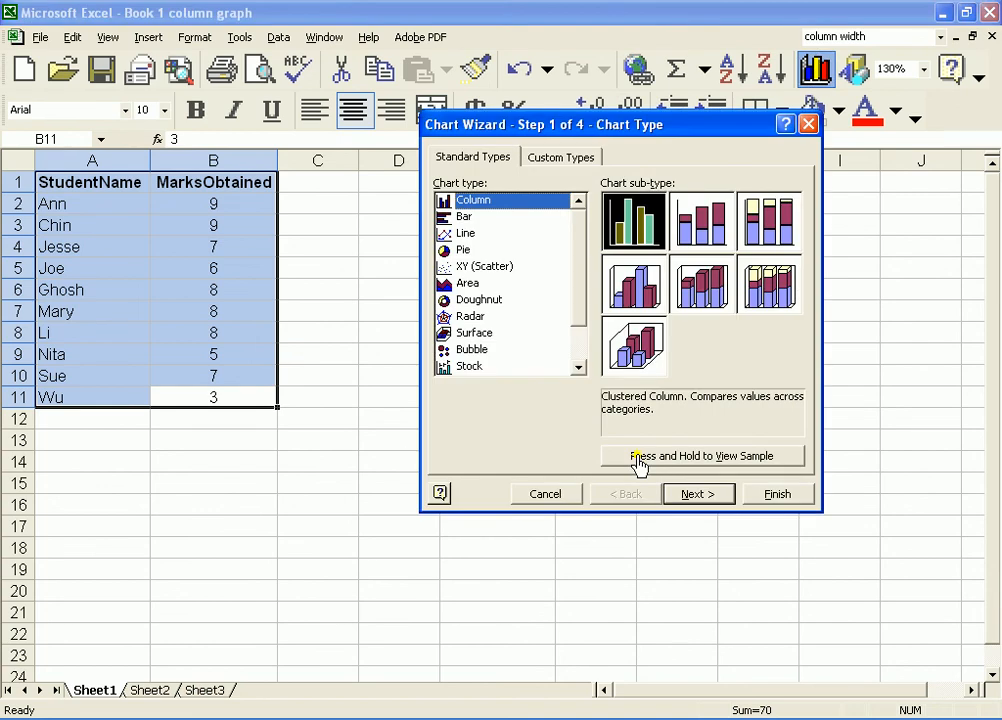
left_click(706, 495)
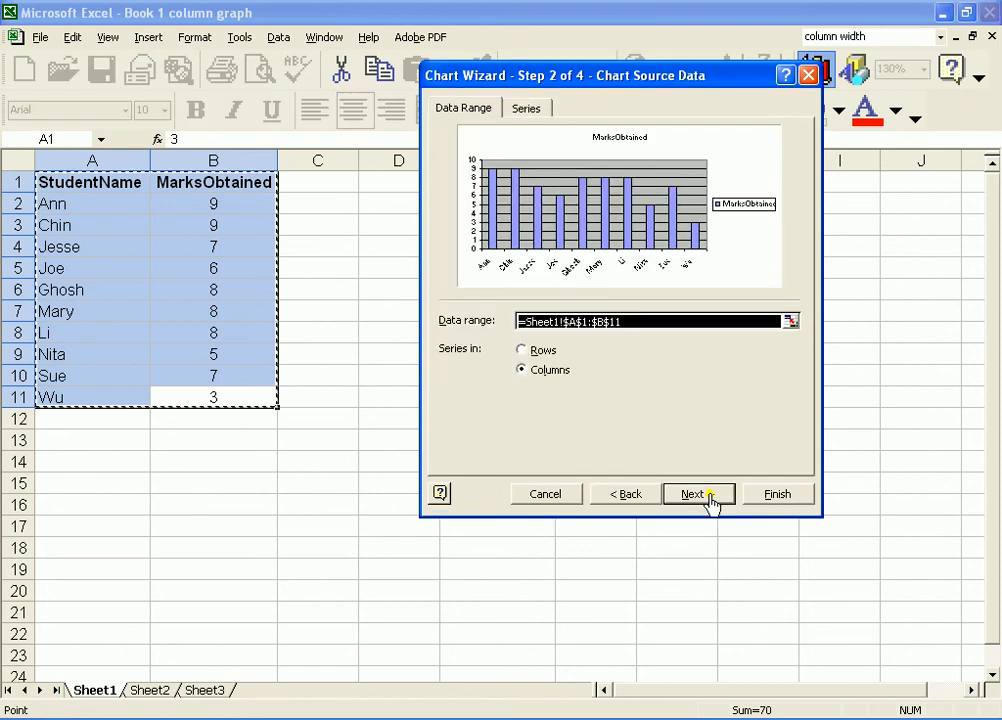
left_click(706, 495)
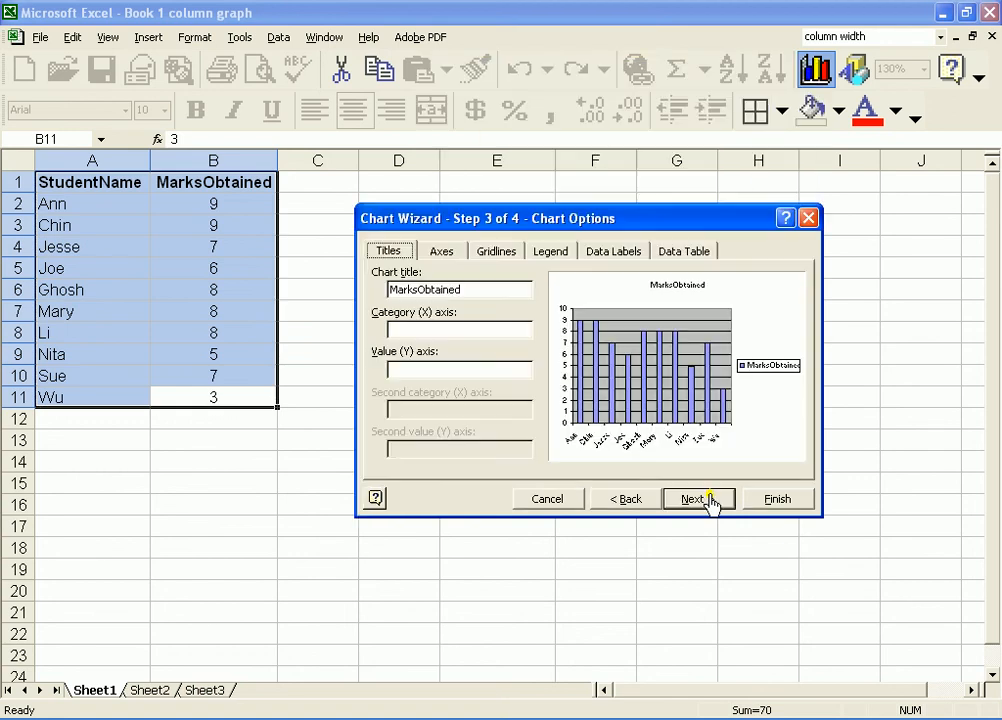
Title the new chart's category (X) axis "Student Names" and its value (Y) axis "marks".
left_click(446, 338)
type("St")
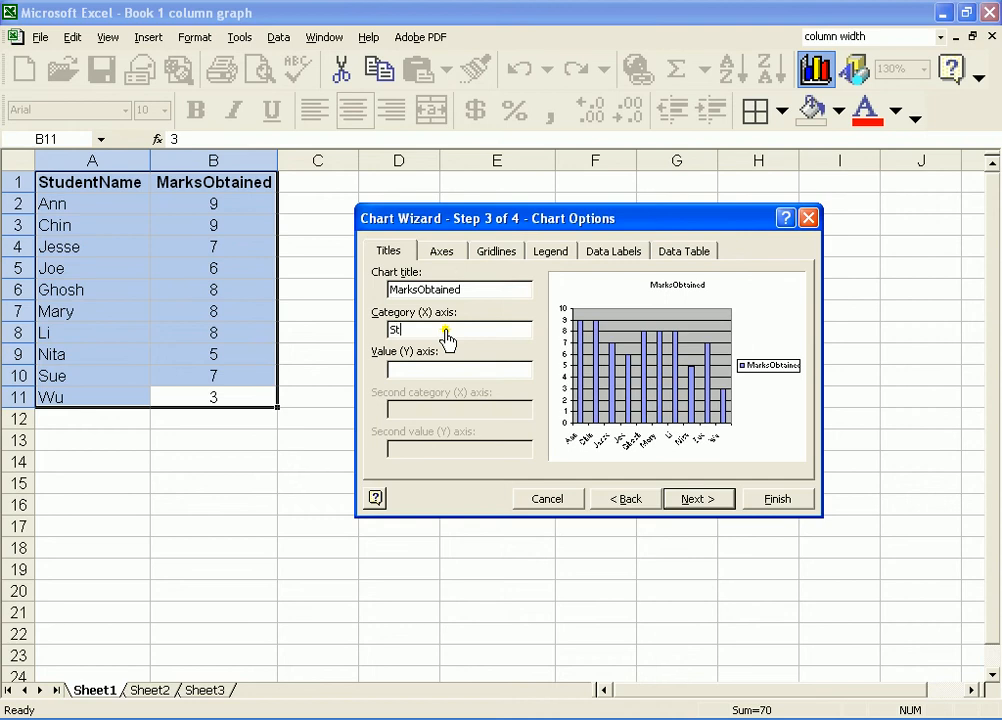
type("udents")
key("BackSpace")
type("Names")
left_click(437, 373)
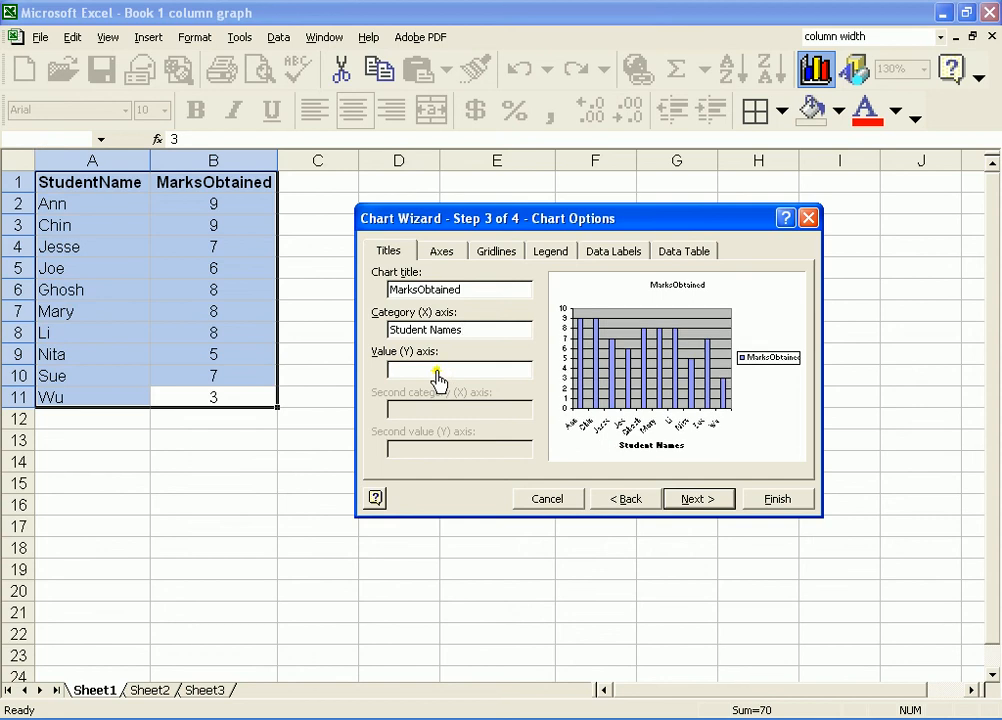
type("marks")
Place the legend at the bottom of the chart and finish it as an object in Sheet1.
left_click(442, 253)
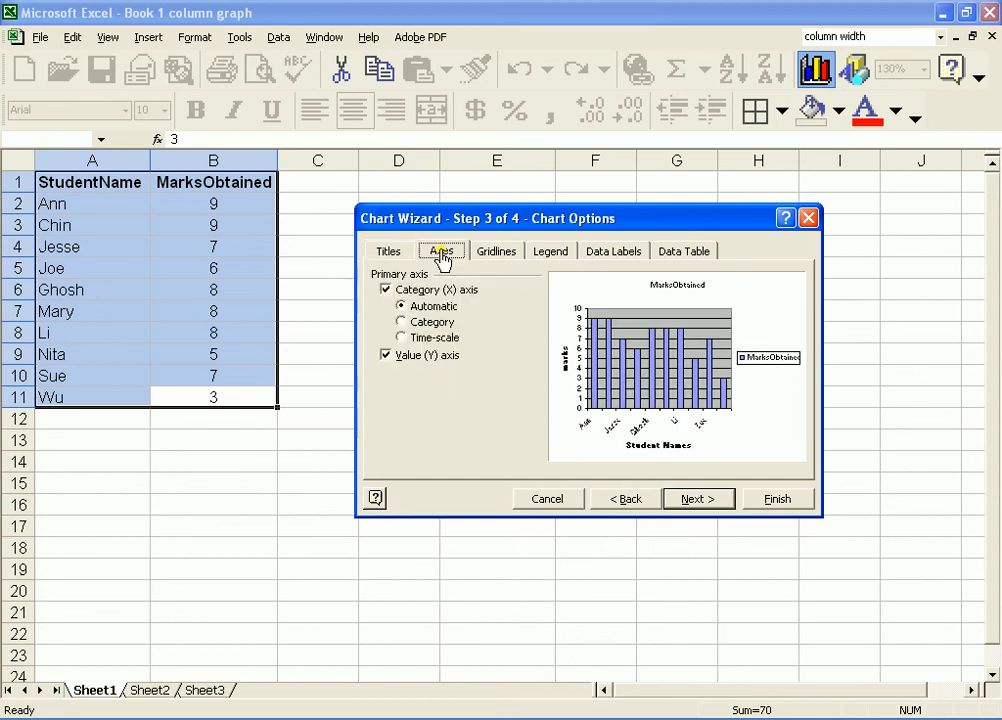
left_click(500, 252)
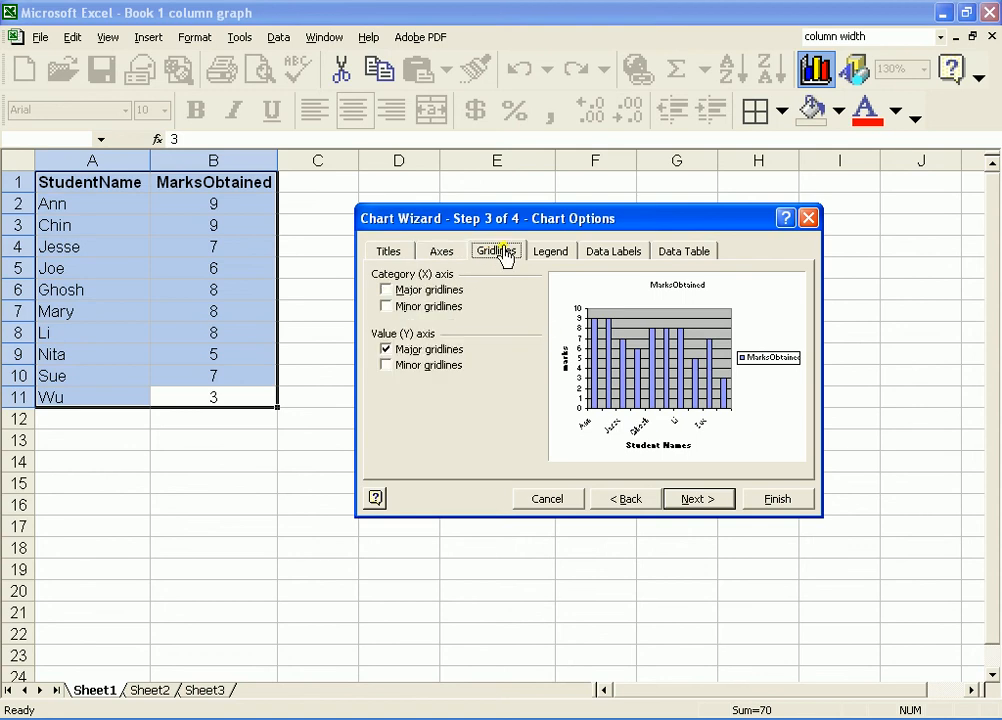
left_click(562, 255)
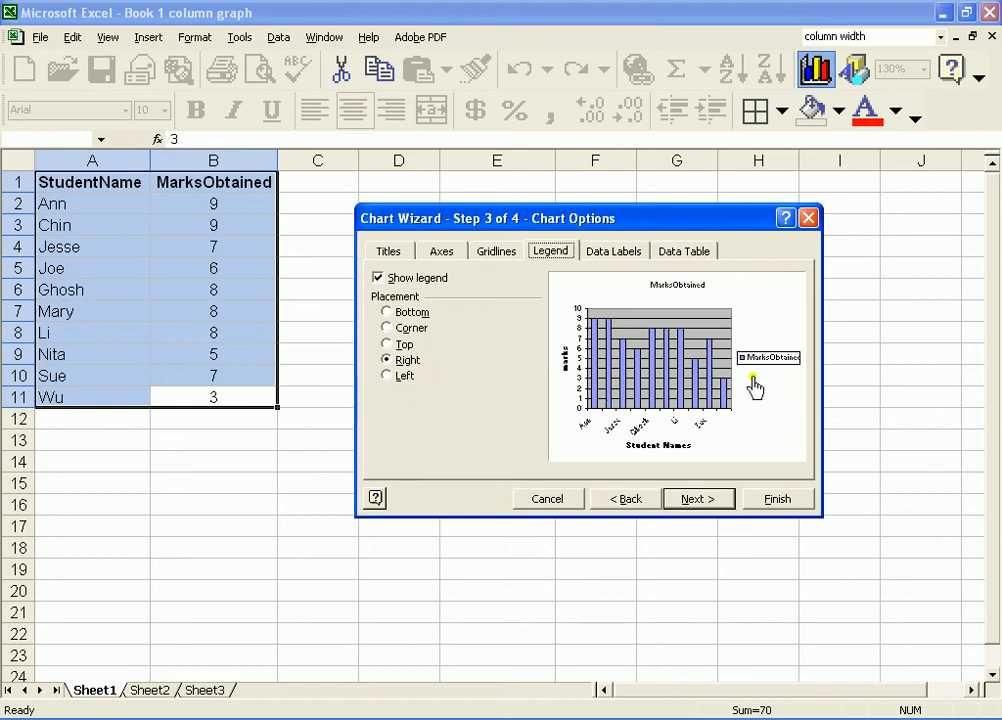
left_click(387, 312)
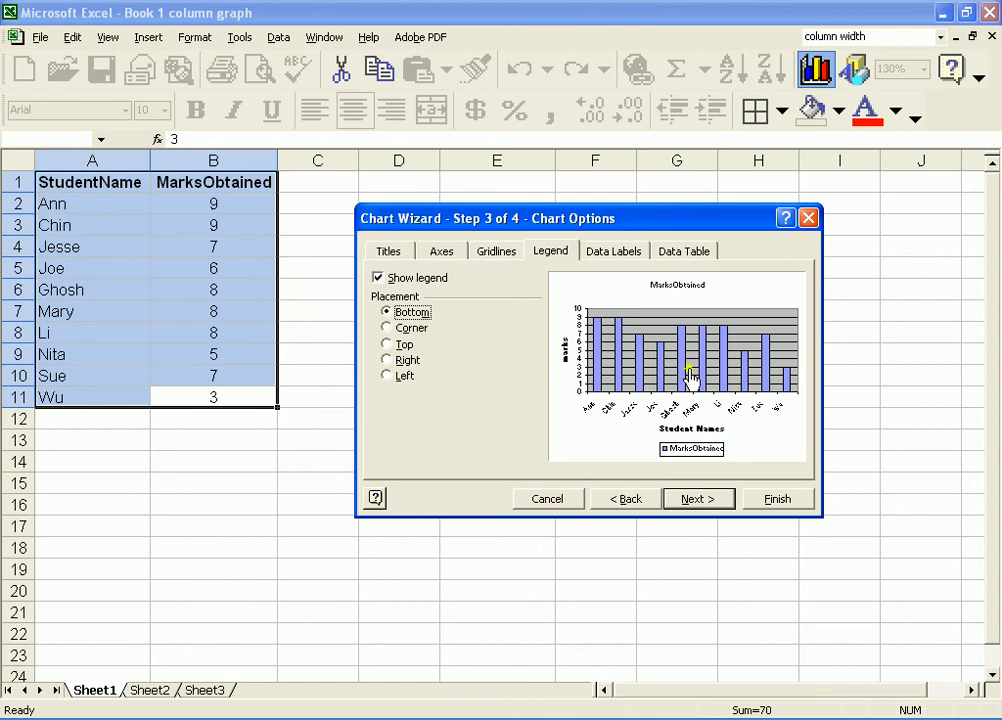
left_click(632, 259)
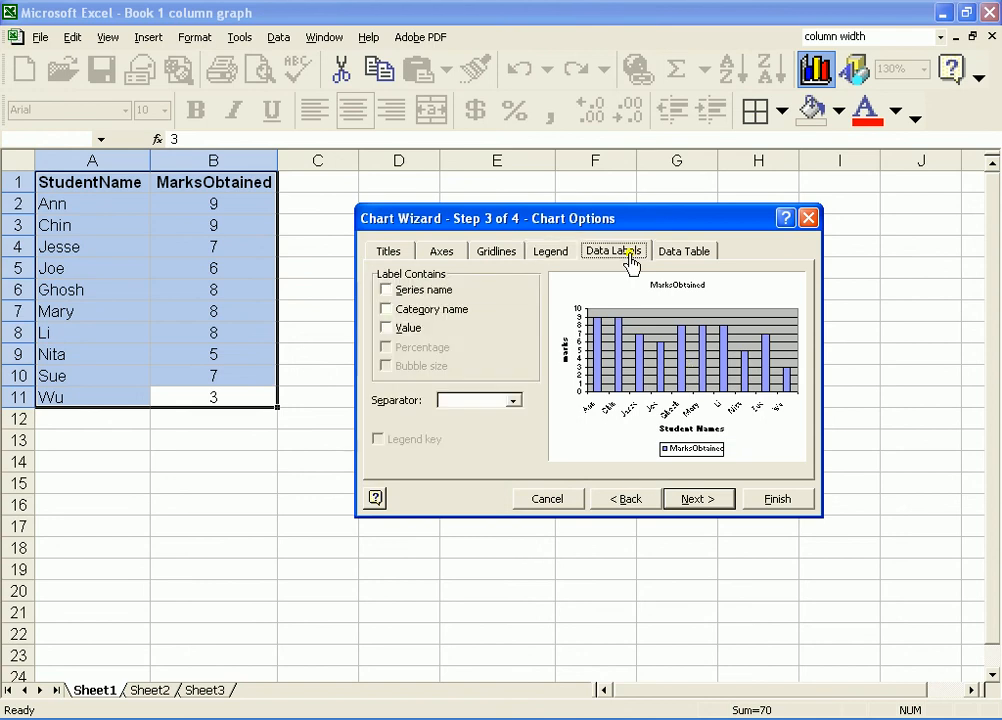
left_click(697, 260)
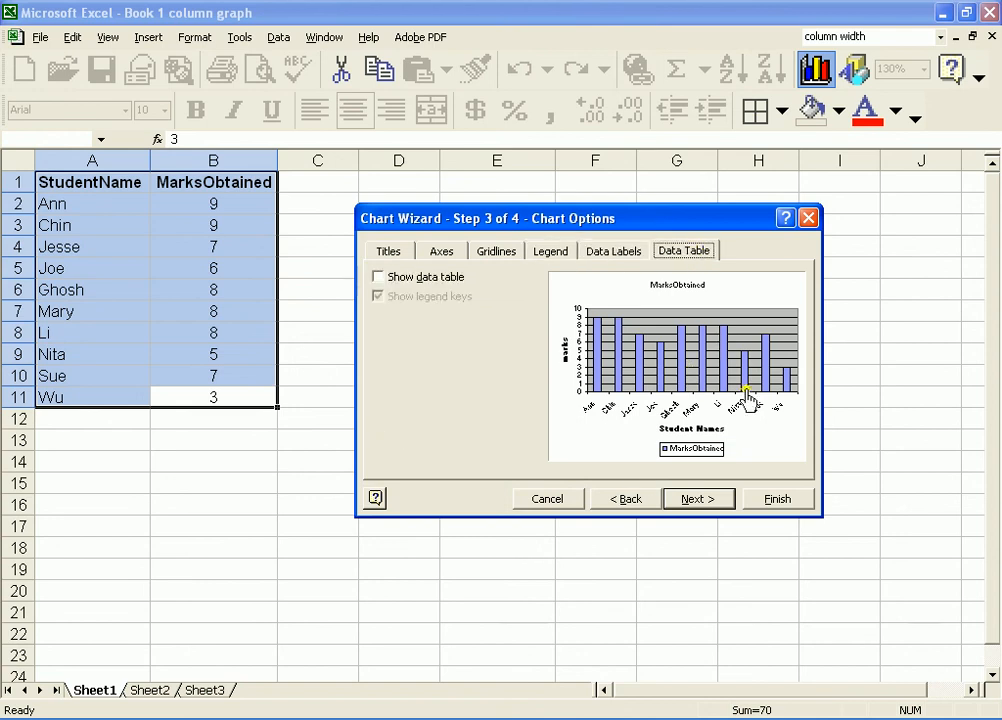
left_click(698, 499)
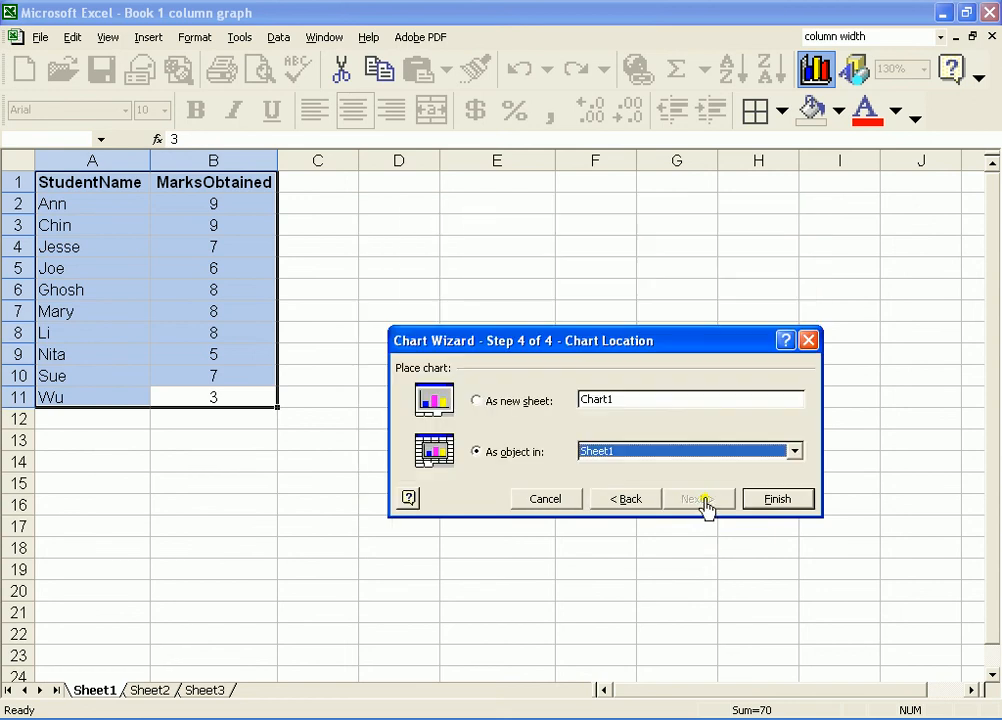
left_click(778, 499)
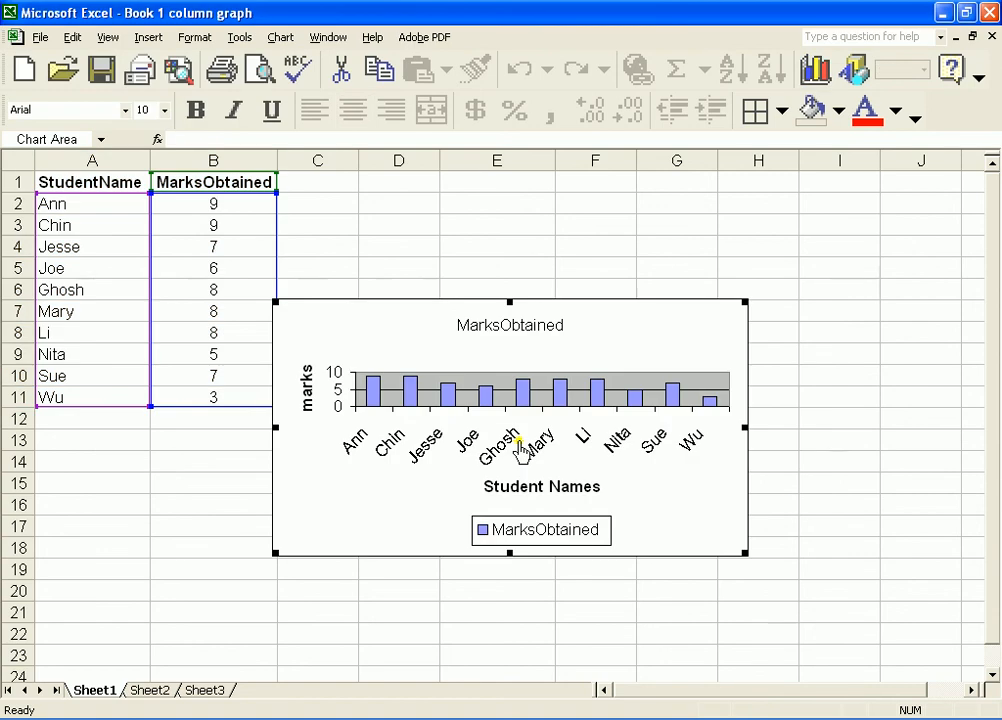
Move the chart clear of the data to start at column D and stretch its upper edge up to row 1.
left_click_drag(620, 343, 717, 350)
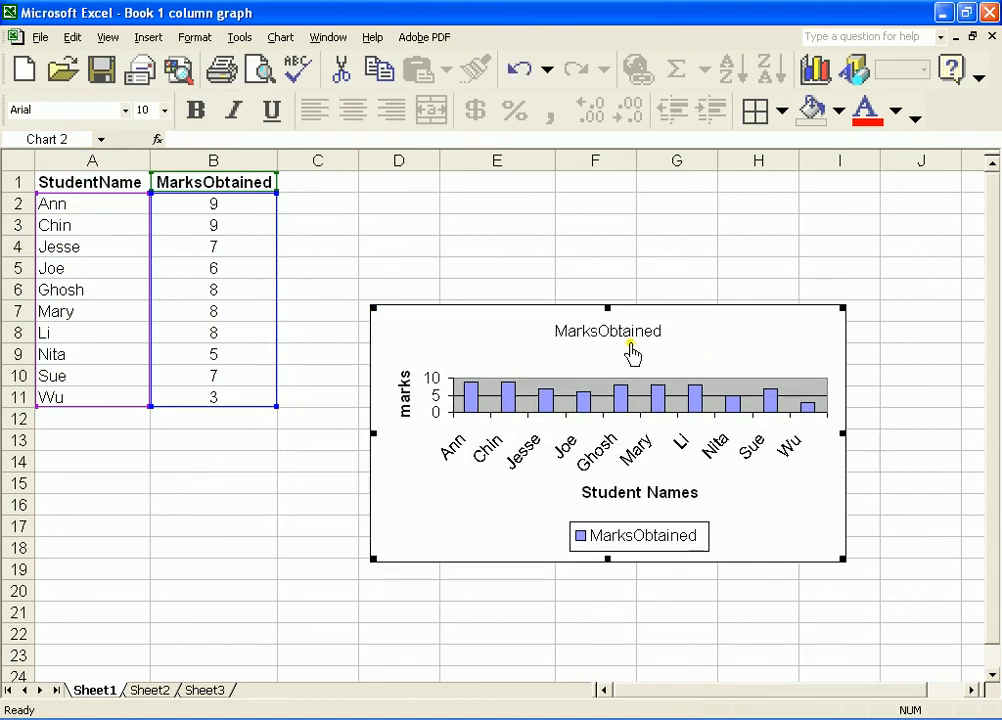
left_click_drag(608, 310, 608, 187)
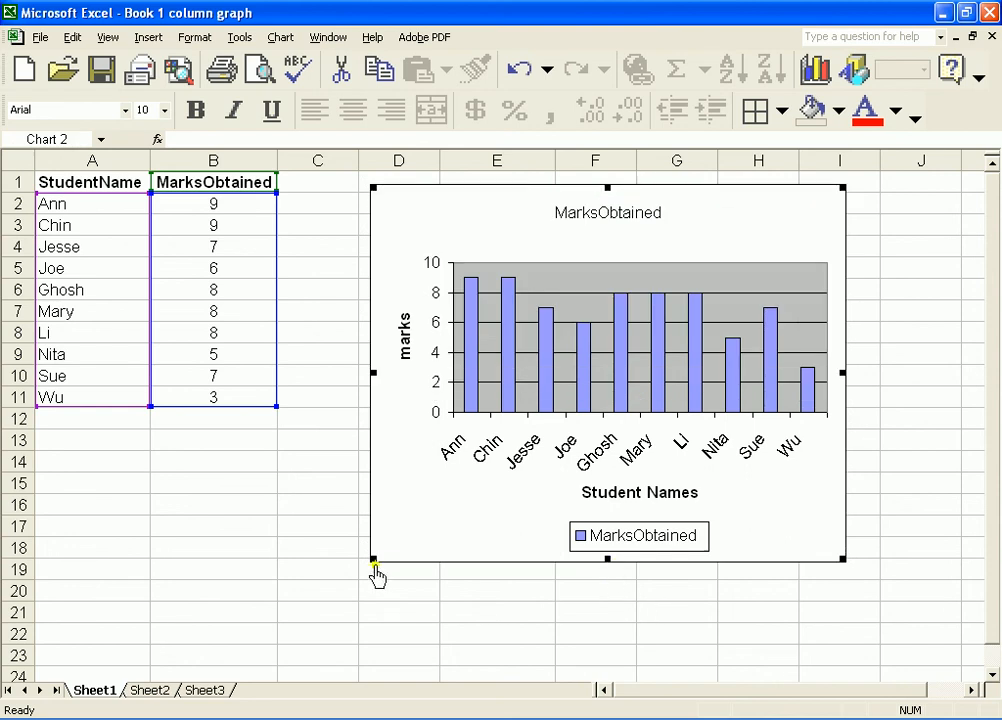
Resize the chart to span columns D to I and extend its lower edge down to row 20.
left_click_drag(373, 559, 694, 546)
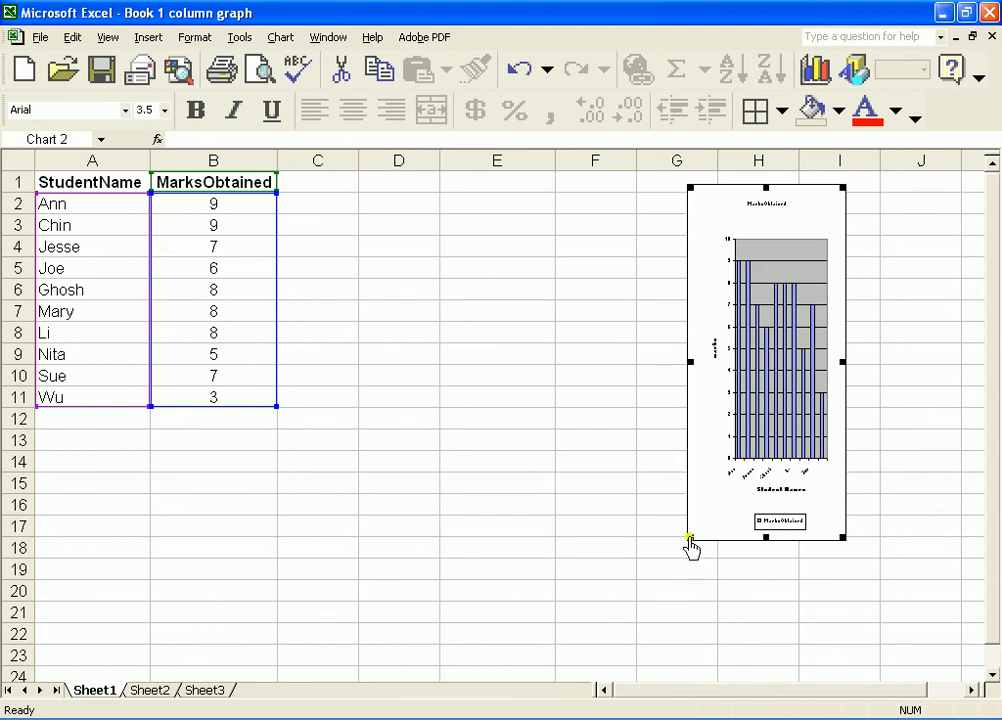
left_click_drag(692, 546, 428, 546)
left_click_drag(370, 550, 359, 548)
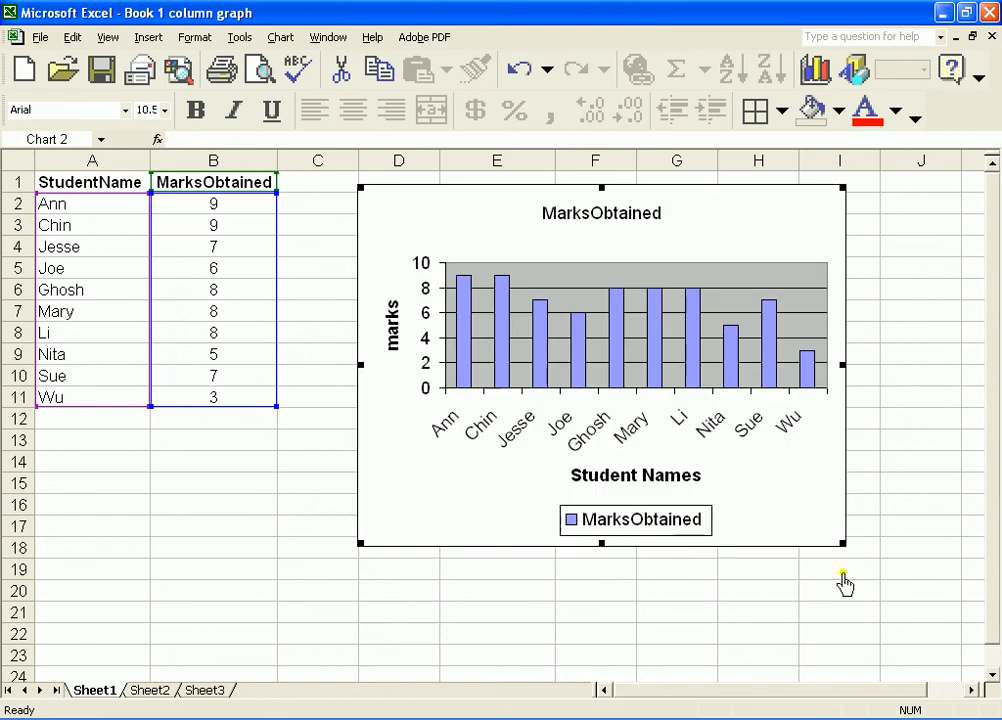
left_click_drag(843, 546, 850, 599)
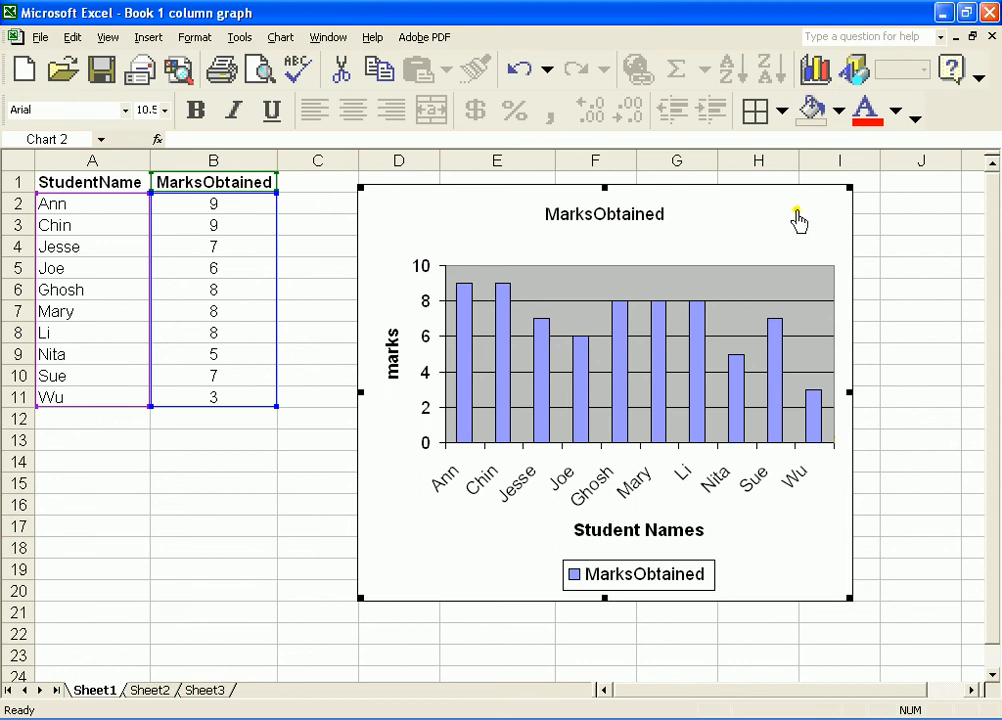
Examine the chart's parts by selecting the plot area, the value axis gridlines and the MarksObtained series in turn.
left_click(777, 291)
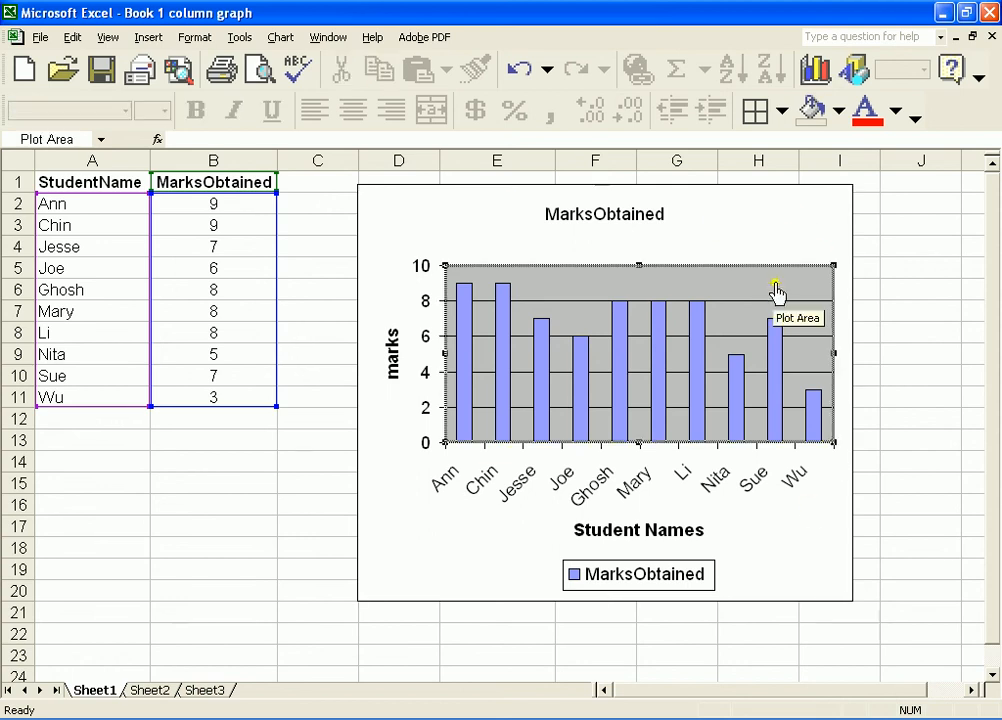
mouse_move(703, 401)
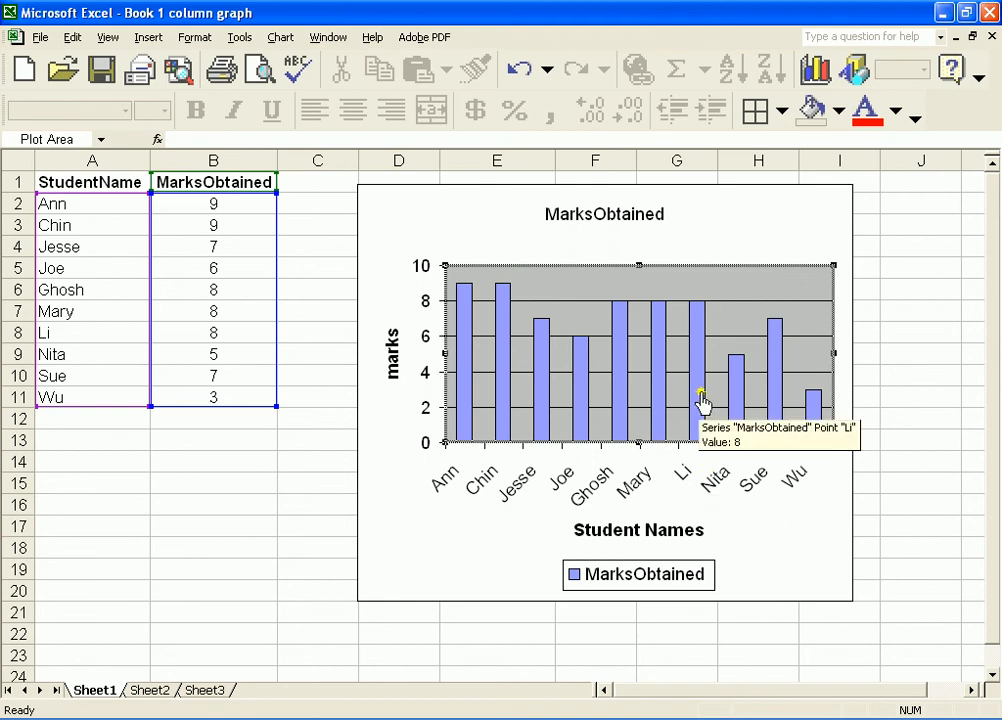
left_click(708, 371)
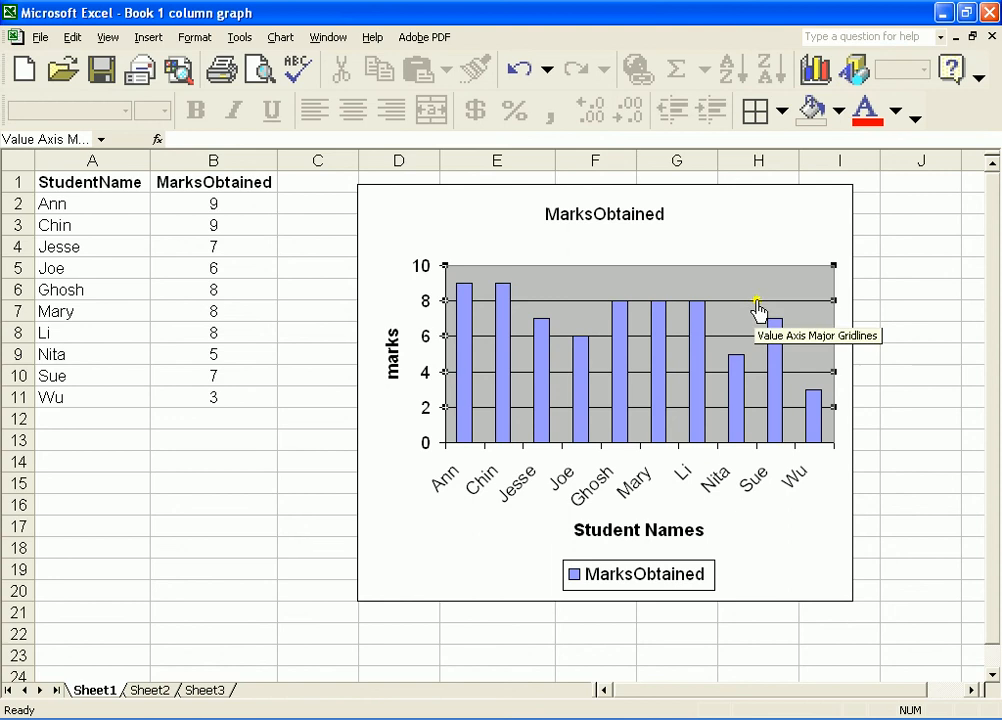
left_click(700, 372)
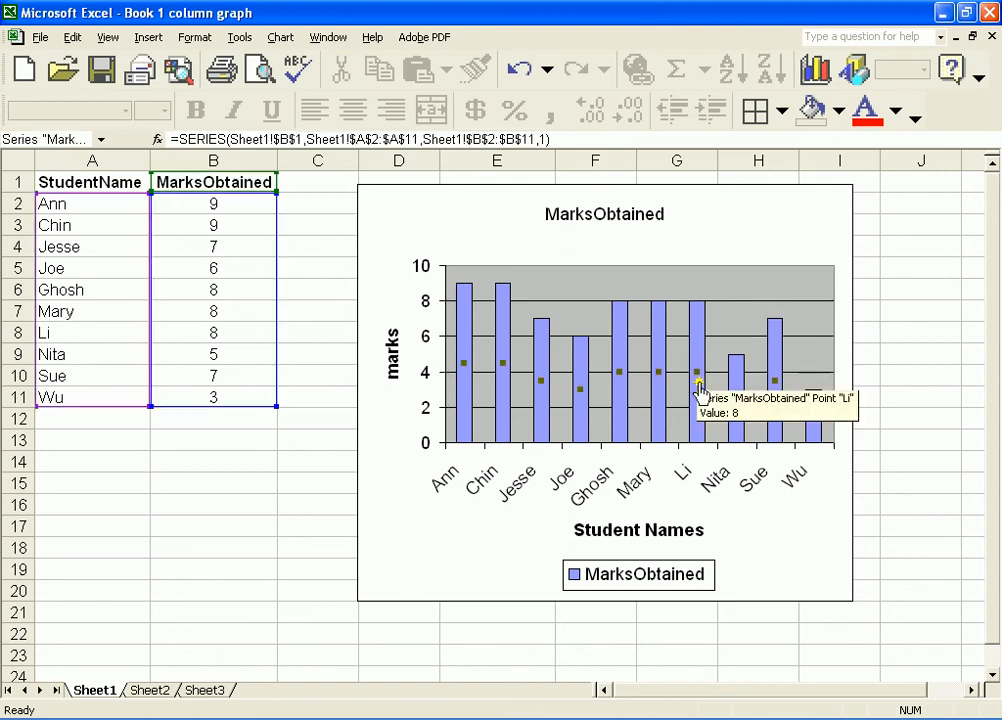
Fill the chart area background with light green.
left_click(767, 244)
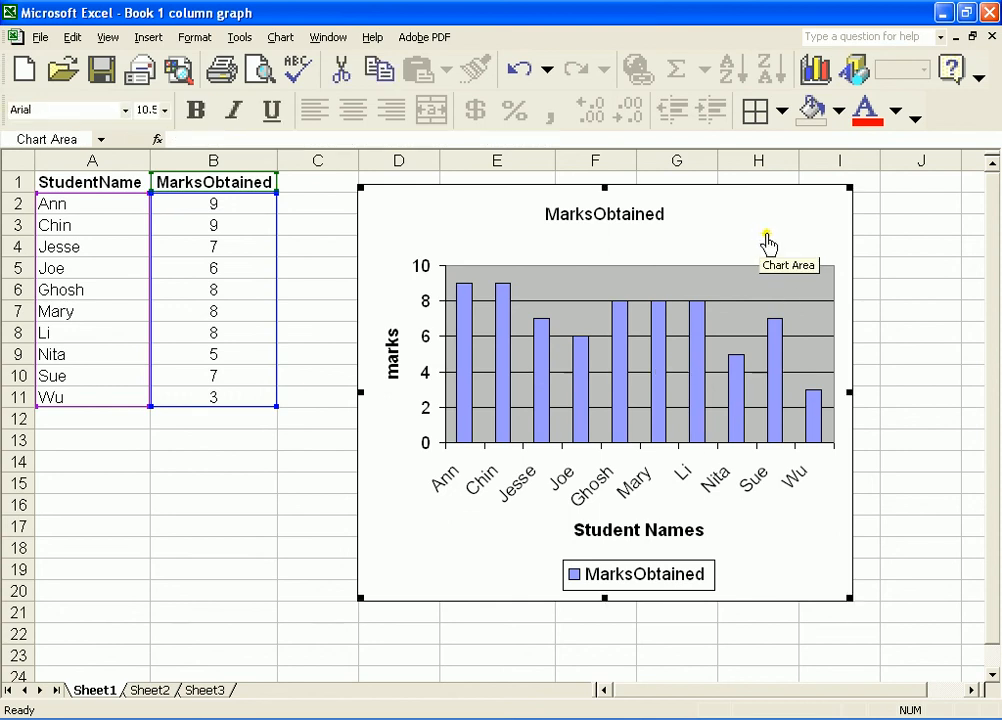
right_click(763, 222)
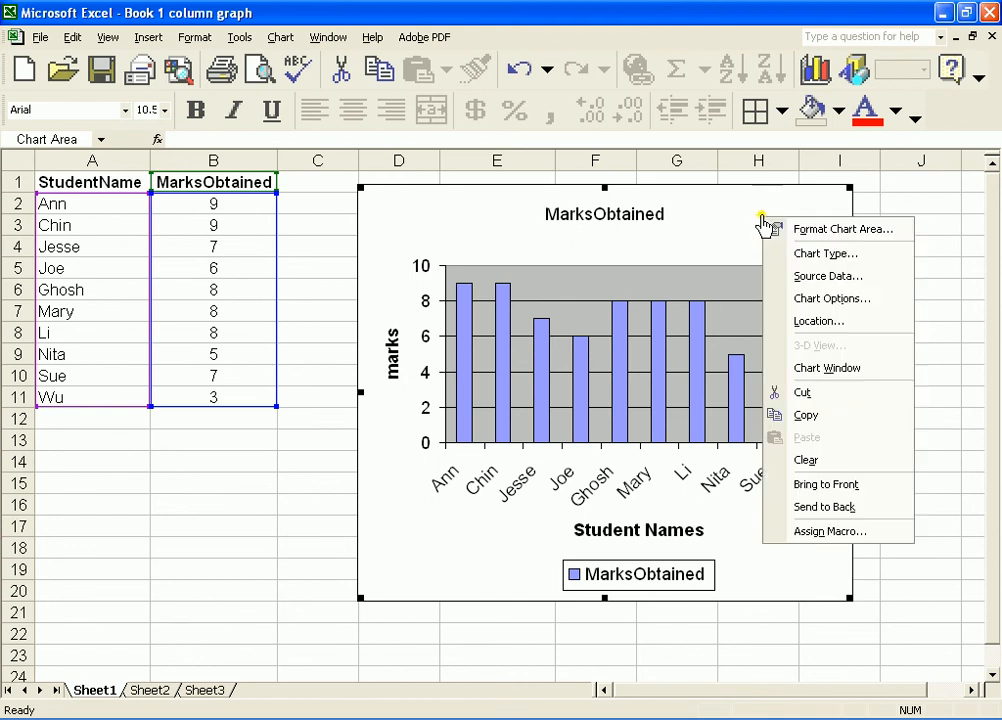
left_click(795, 230)
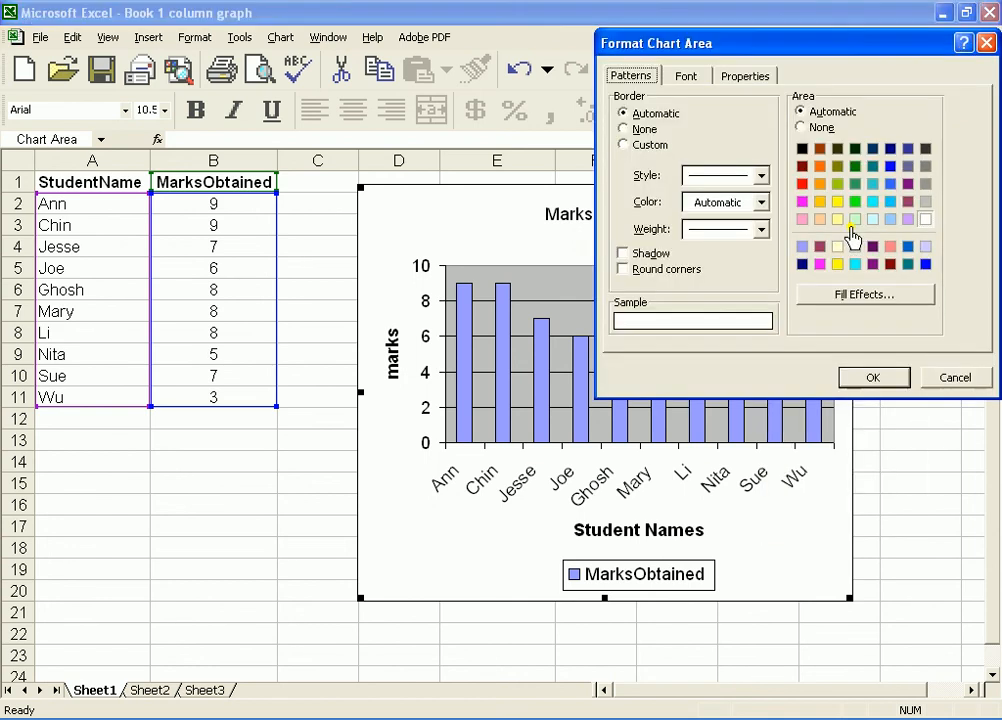
left_click(856, 220)
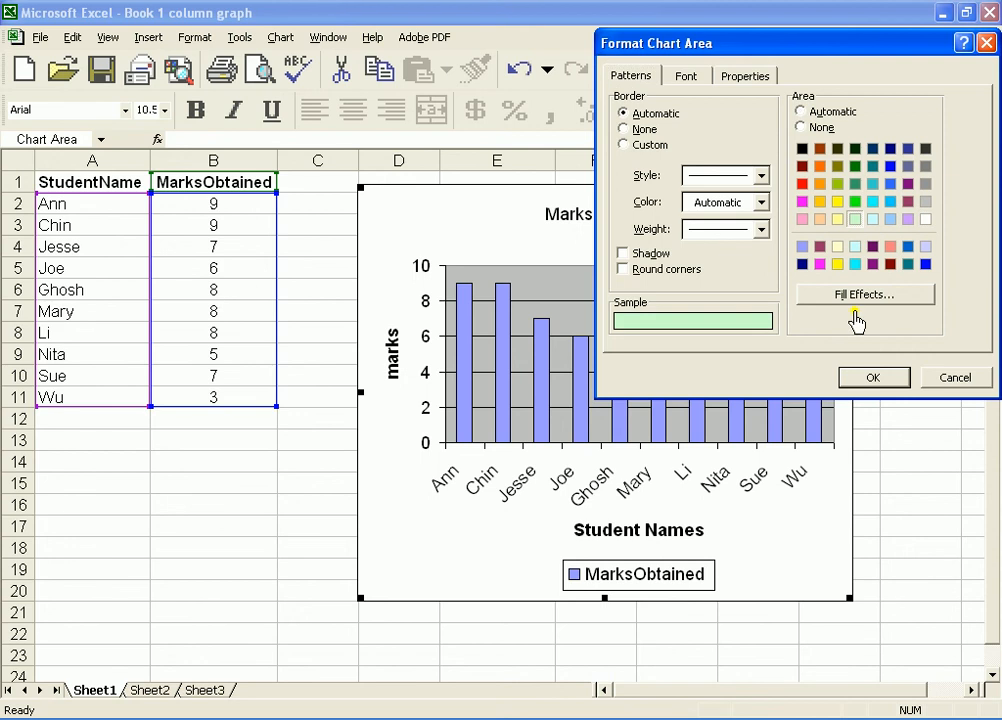
left_click(874, 379)
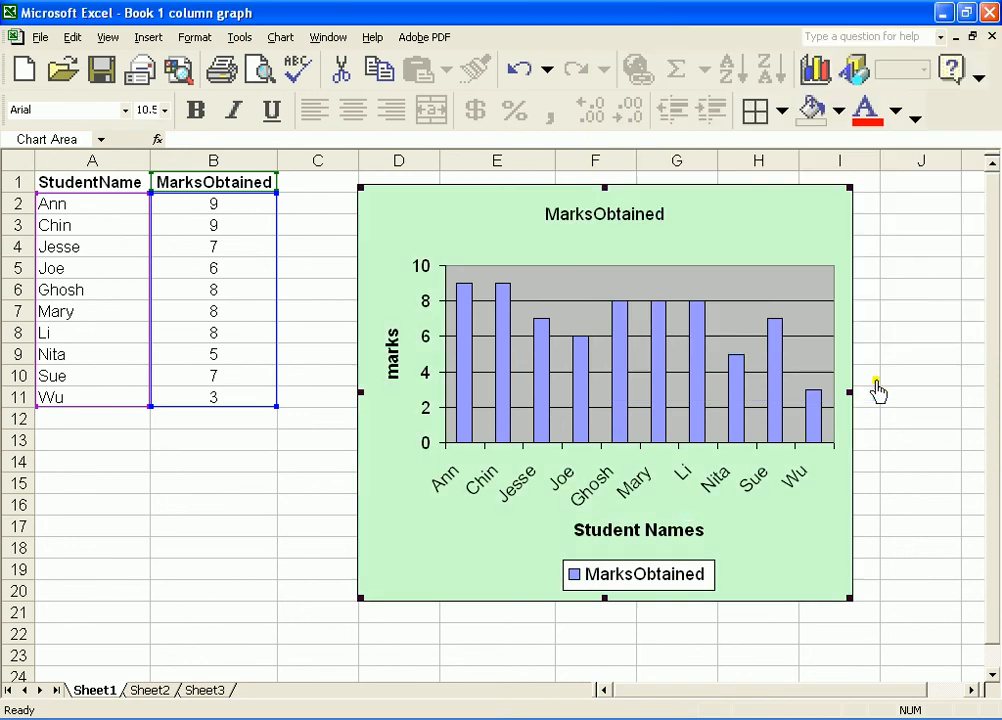
Fill the plot area behind the columns with sea green in place of its grey background.
left_click(772, 294)
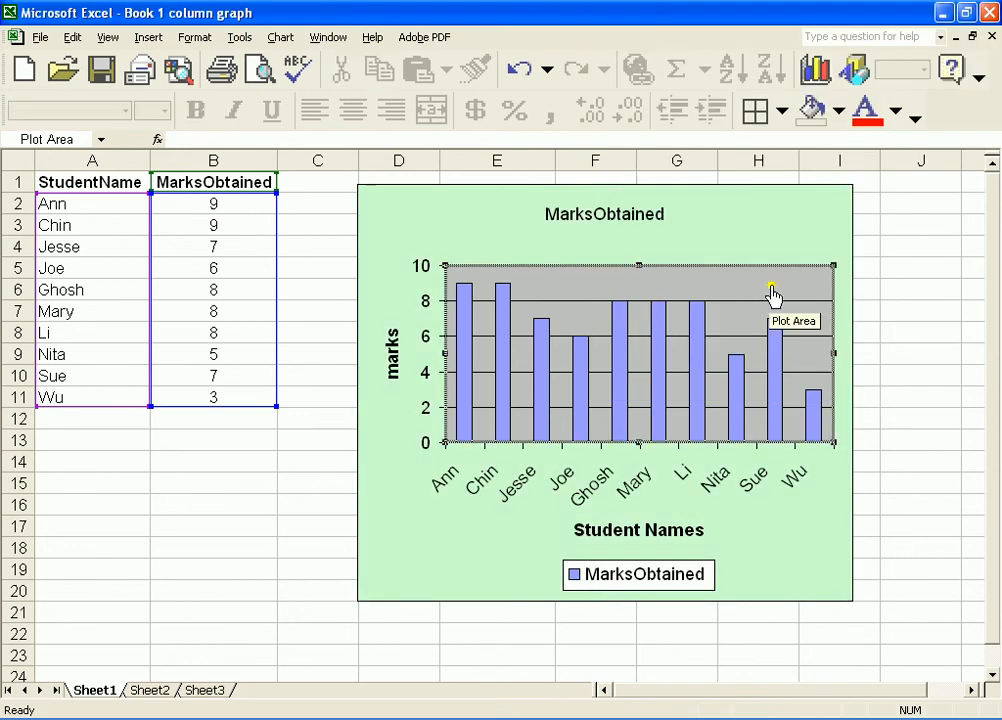
right_click(772, 294)
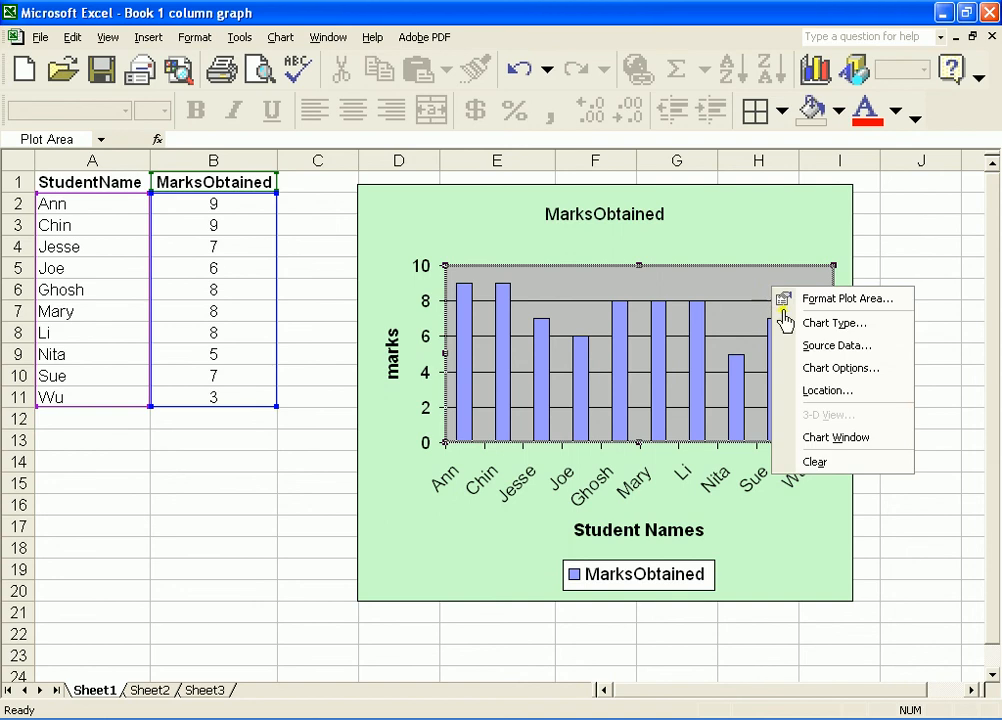
left_click(705, 292)
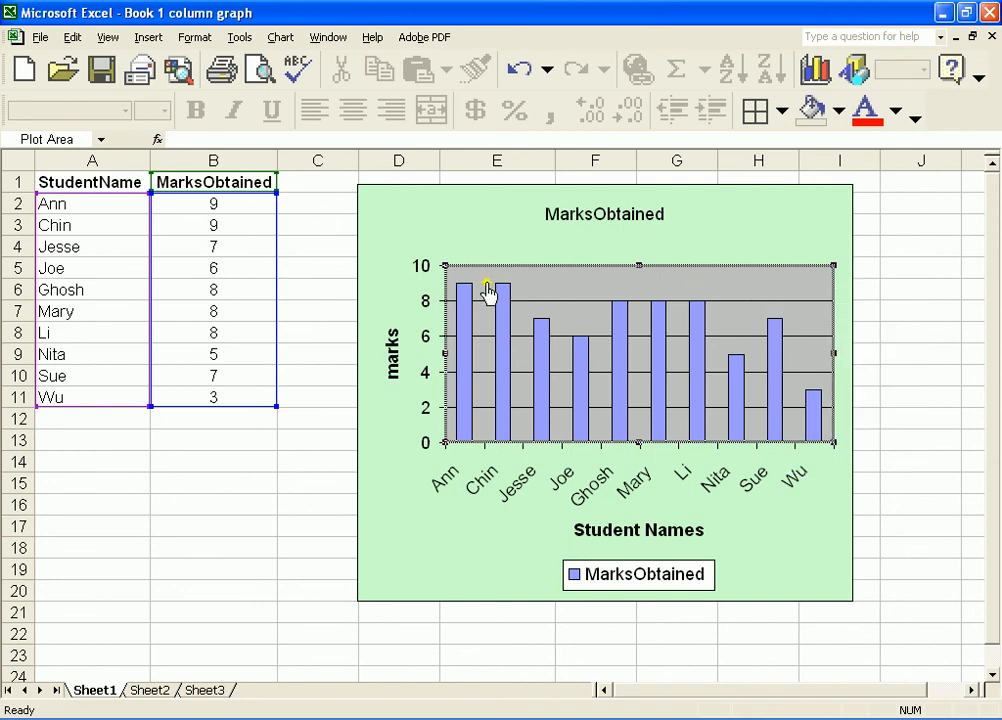
right_click(776, 283)
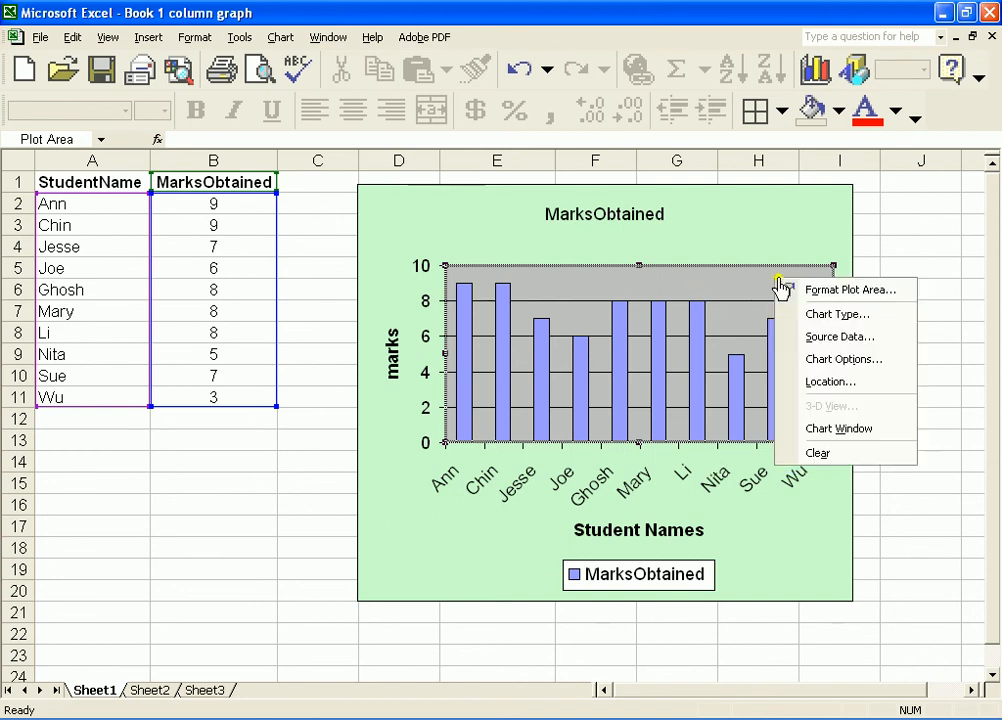
left_click(840, 292)
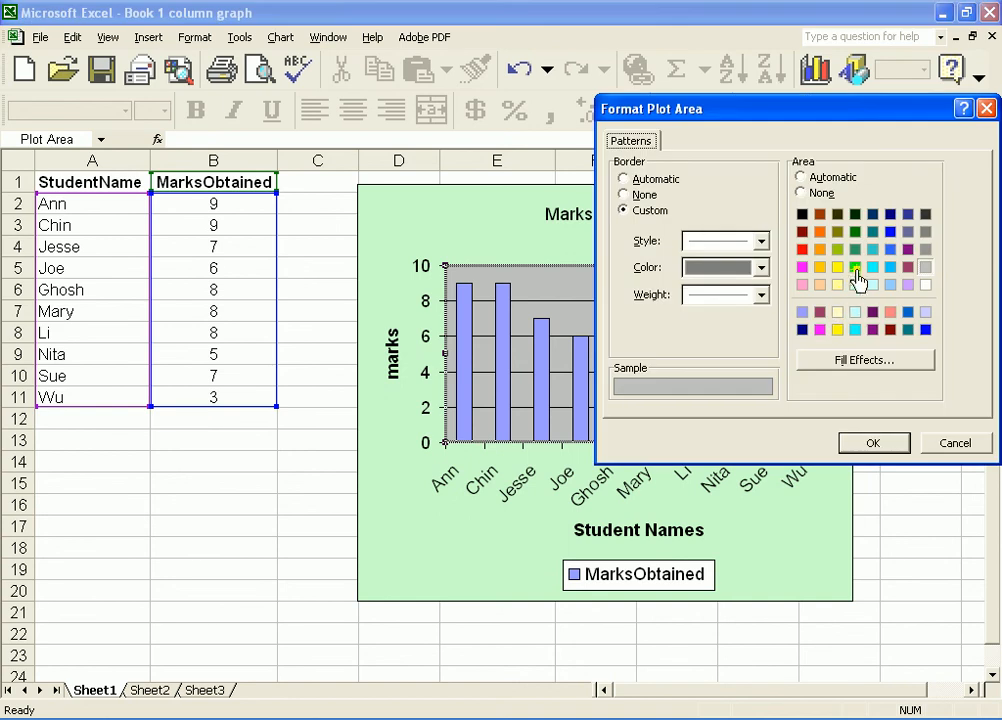
left_click(855, 249)
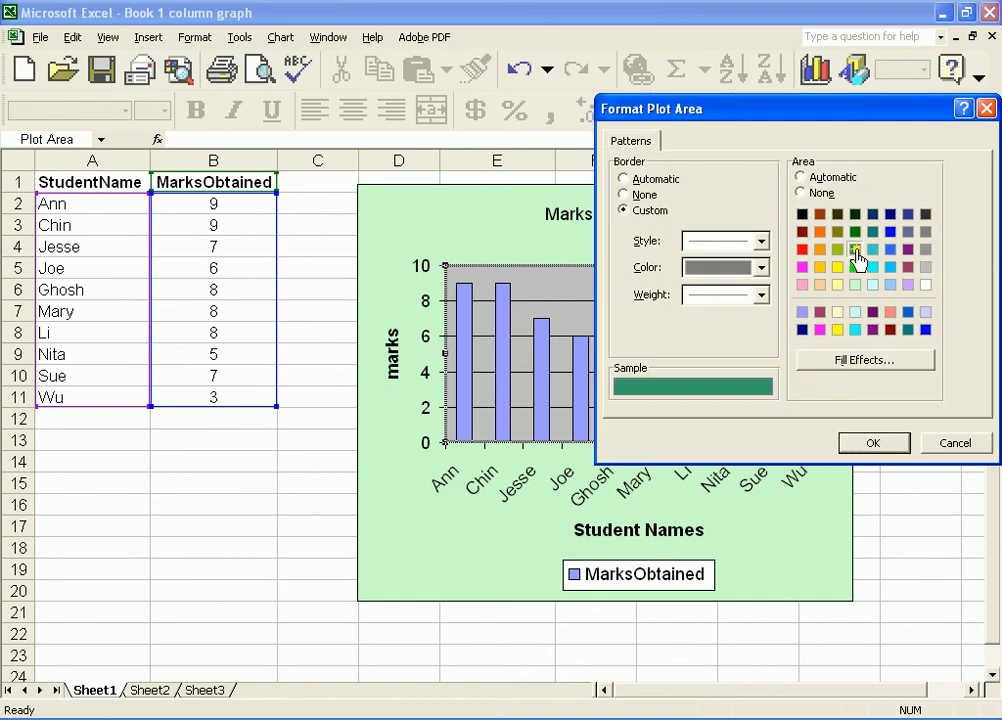
left_click(873, 445)
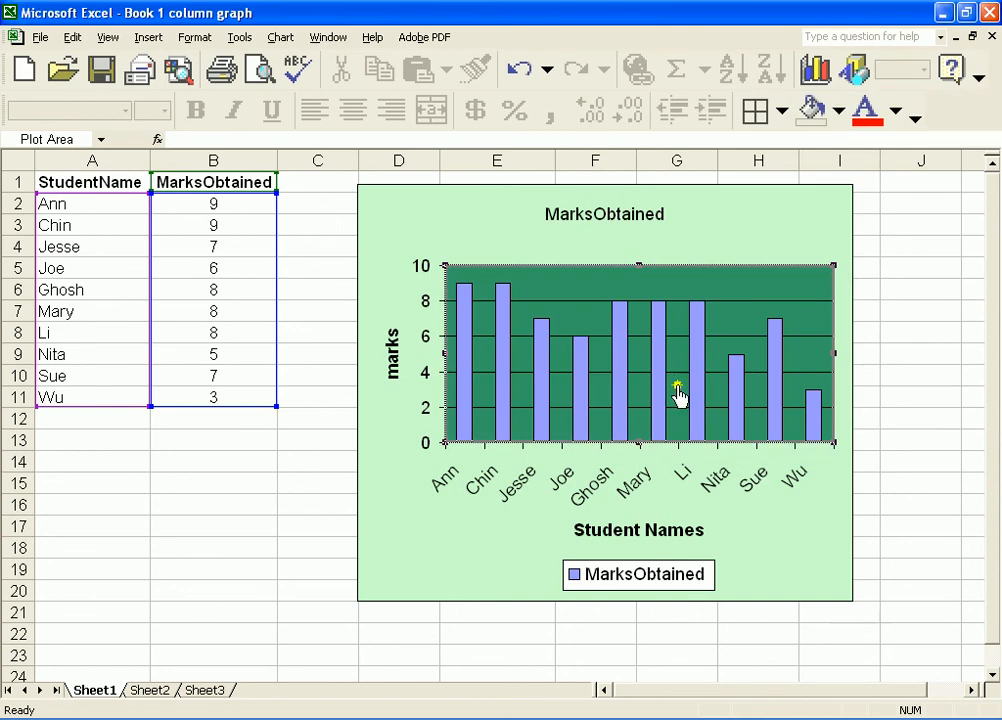
Set the line color of the value axis major gridlines to white.
left_click(743, 302)
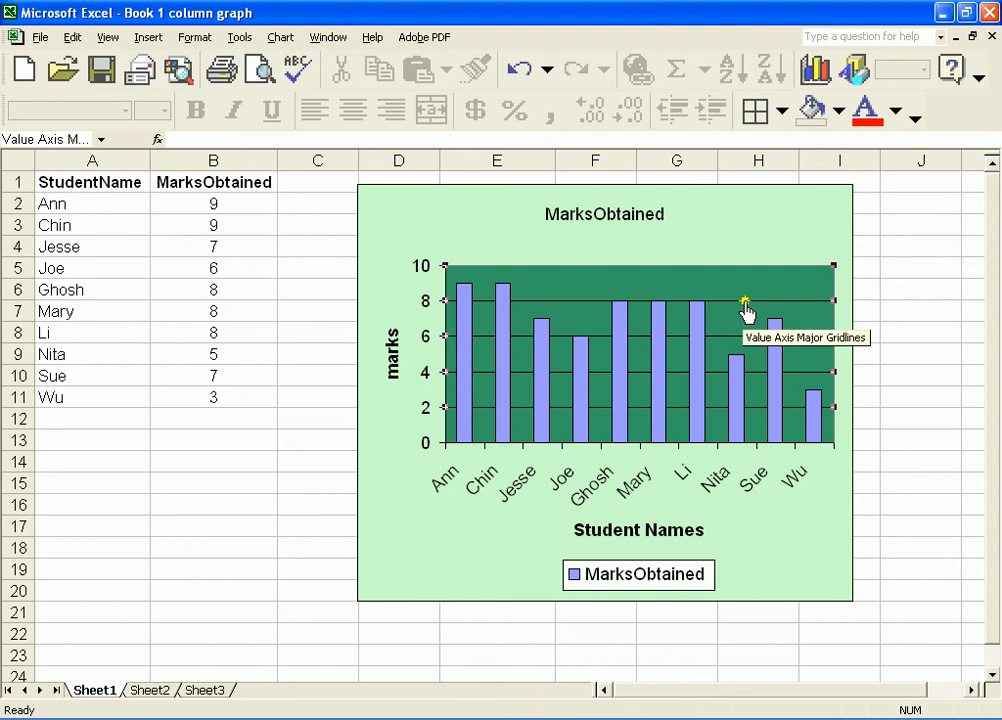
right_click(745, 305)
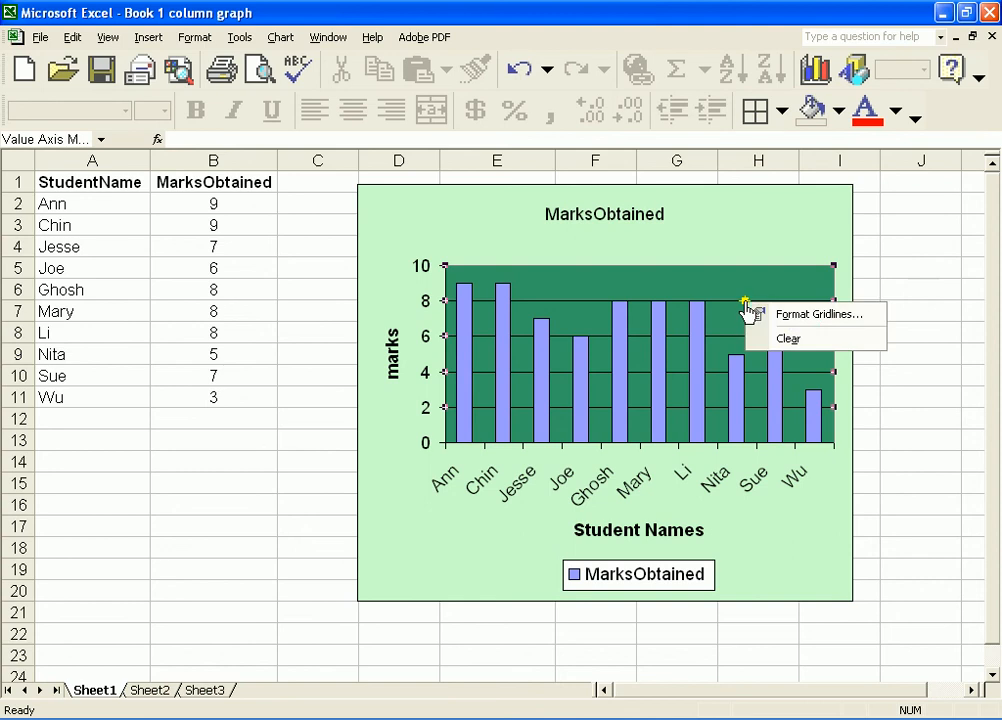
left_click(801, 315)
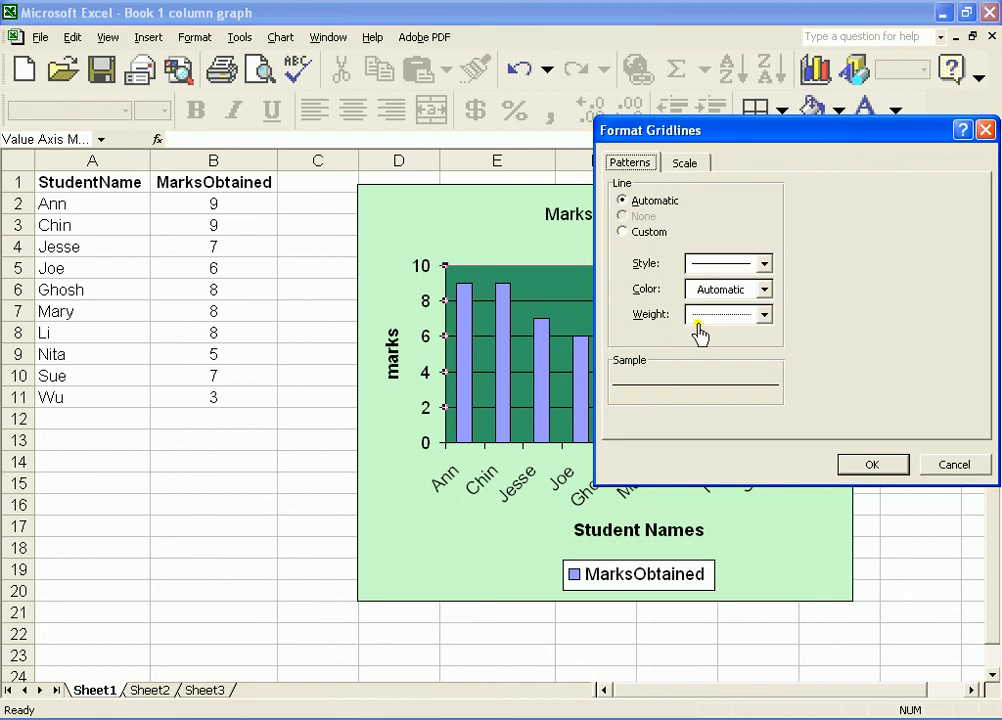
left_click(765, 291)
left_click(765, 291)
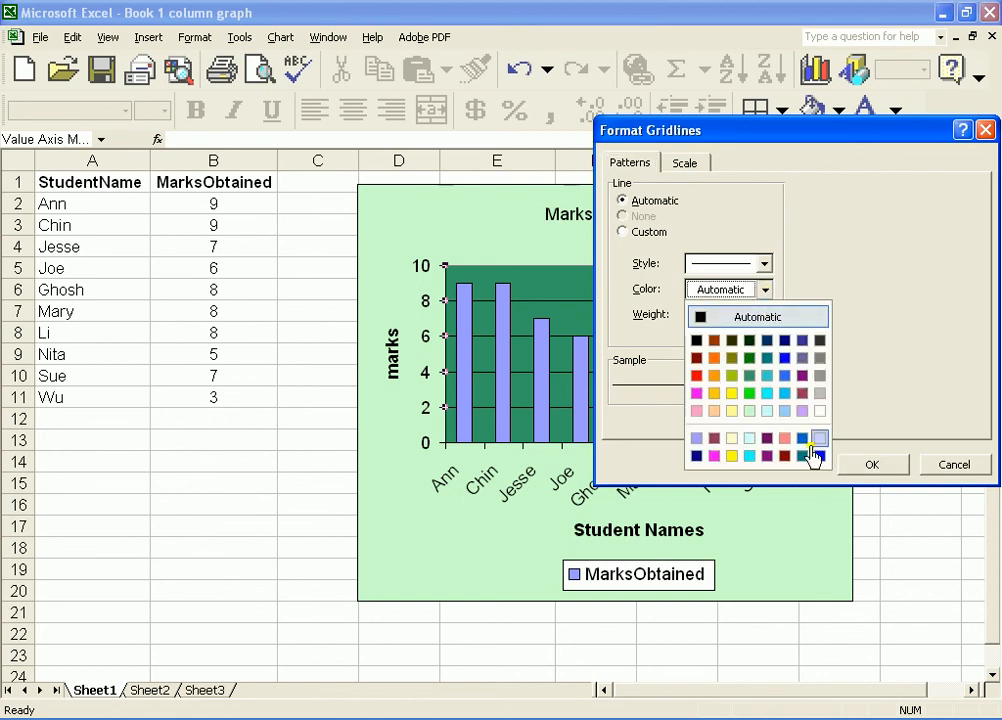
left_click(819, 412)
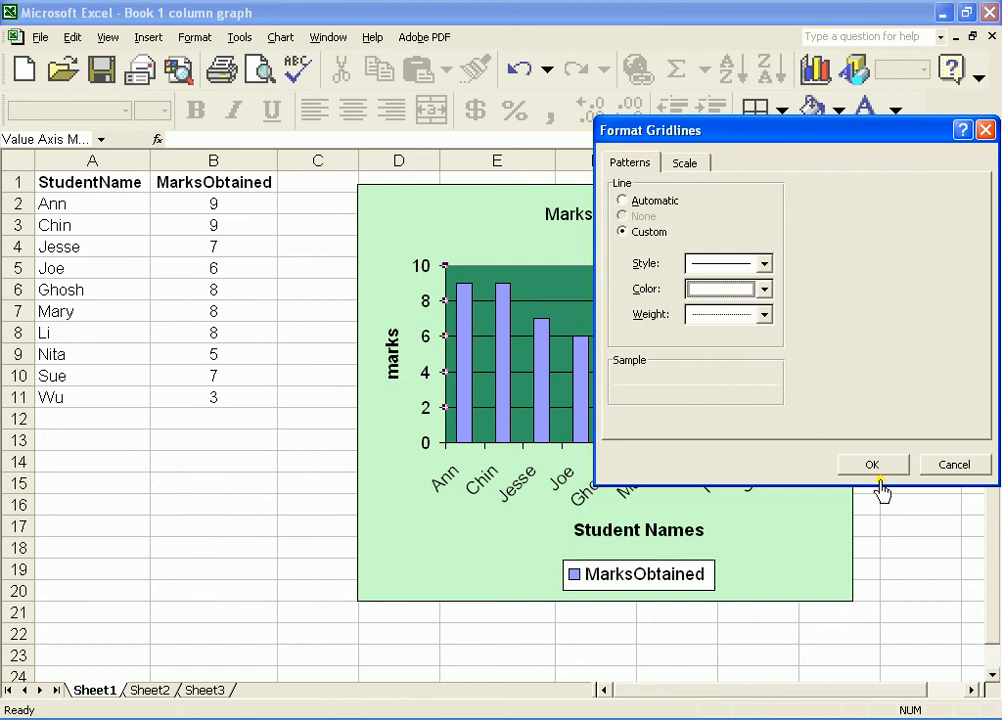
left_click(871, 465)
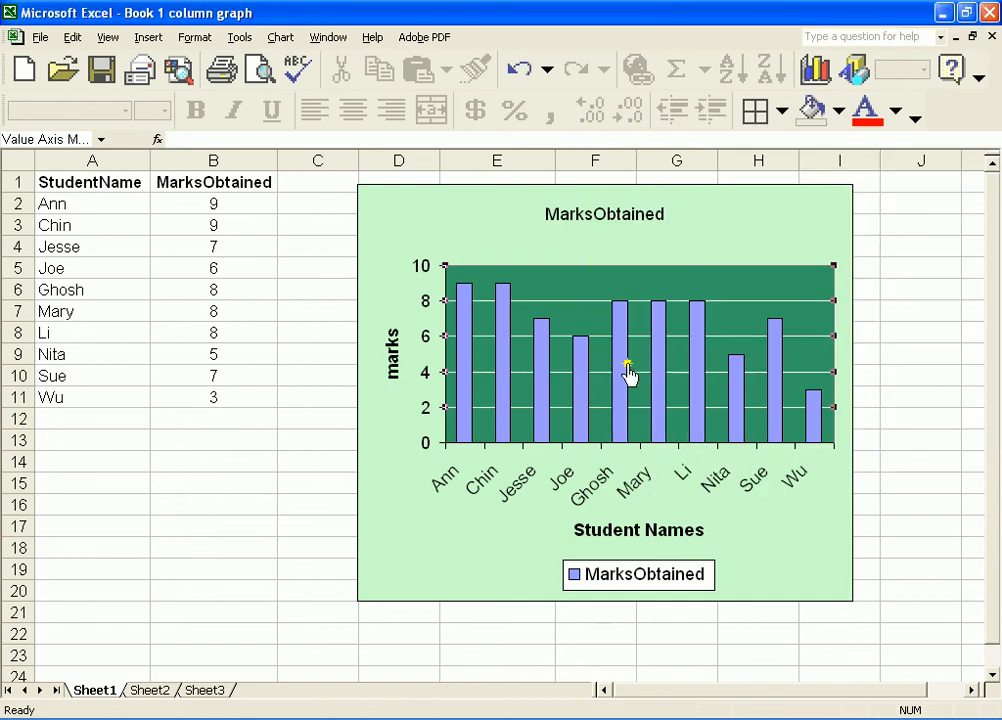
Fill the columns of the MarksObtained series with light green, then deselect the chart.
left_click(624, 384)
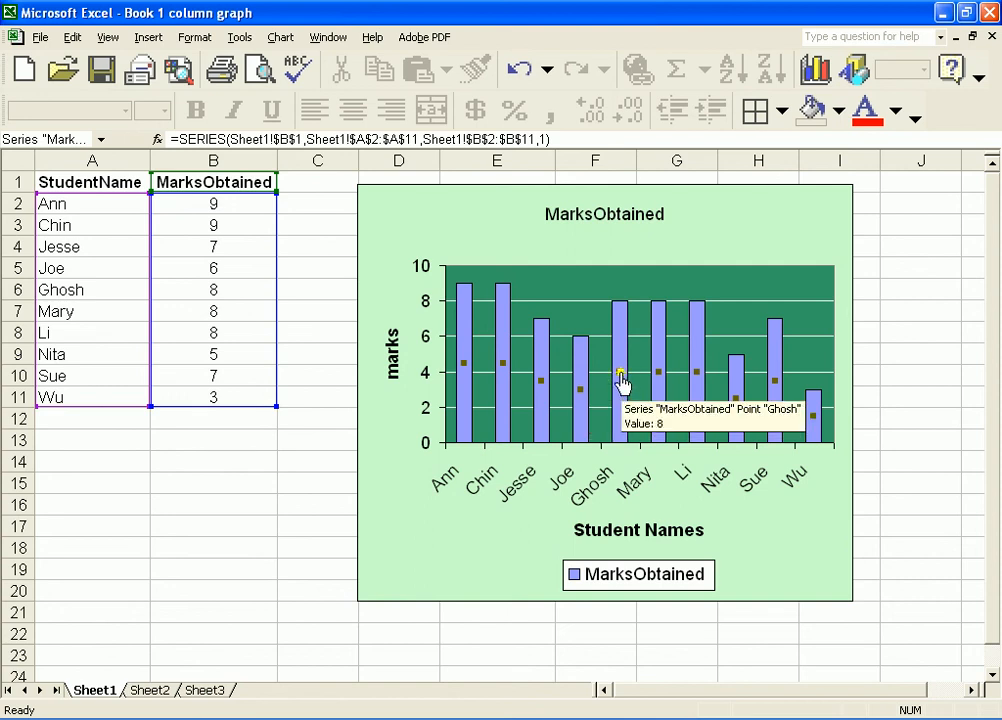
right_click(620, 380)
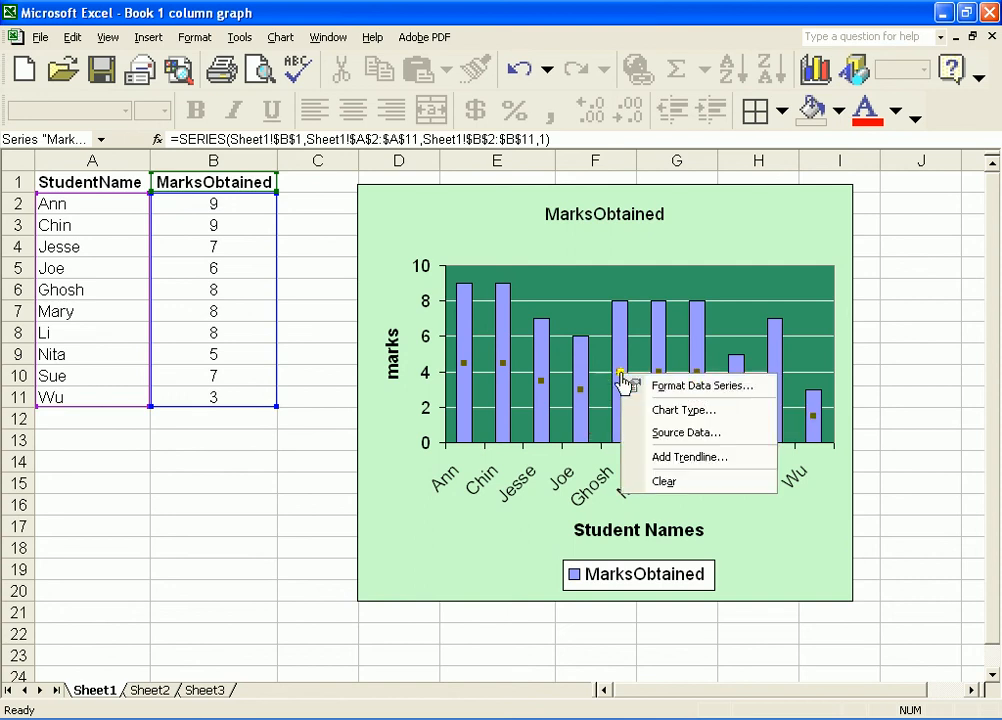
left_click(703, 386)
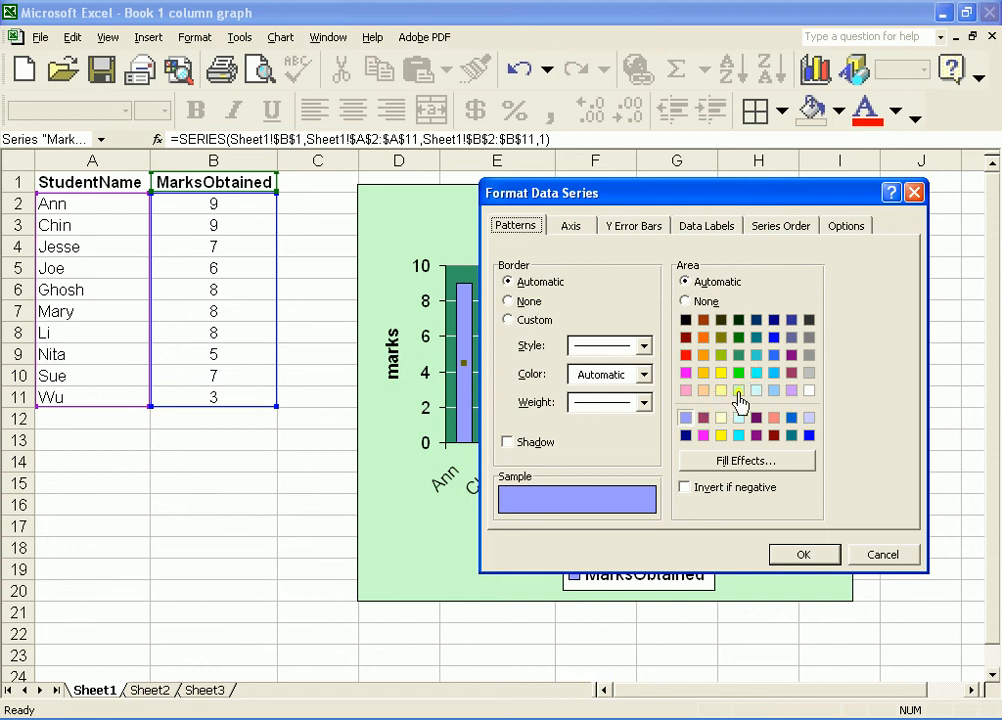
left_click(738, 391)
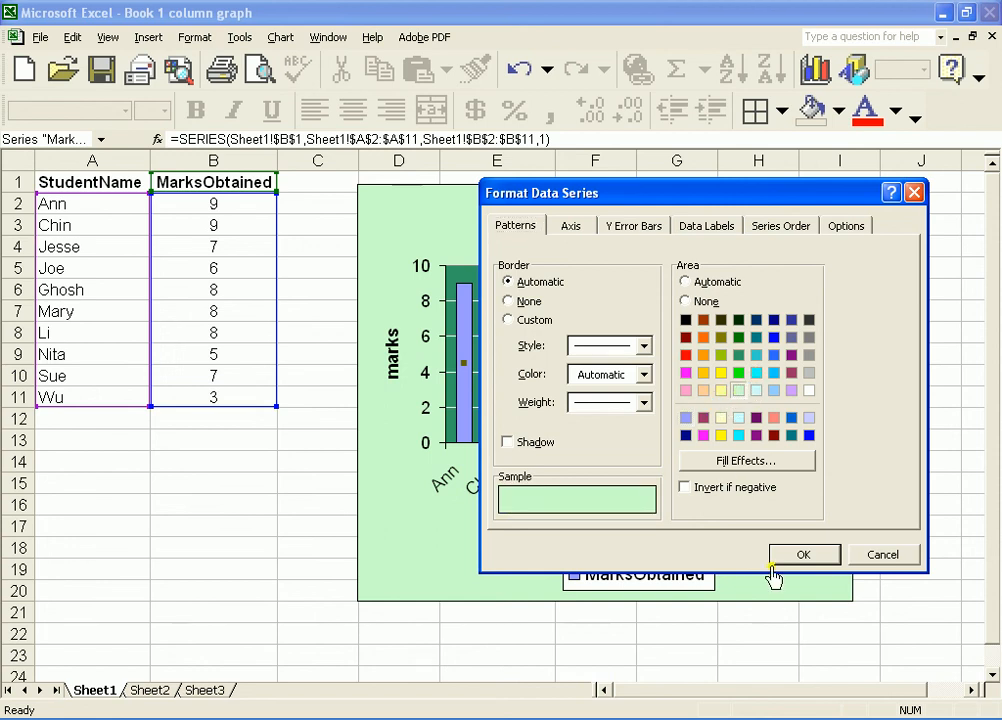
left_click(806, 556)
key("Escape")
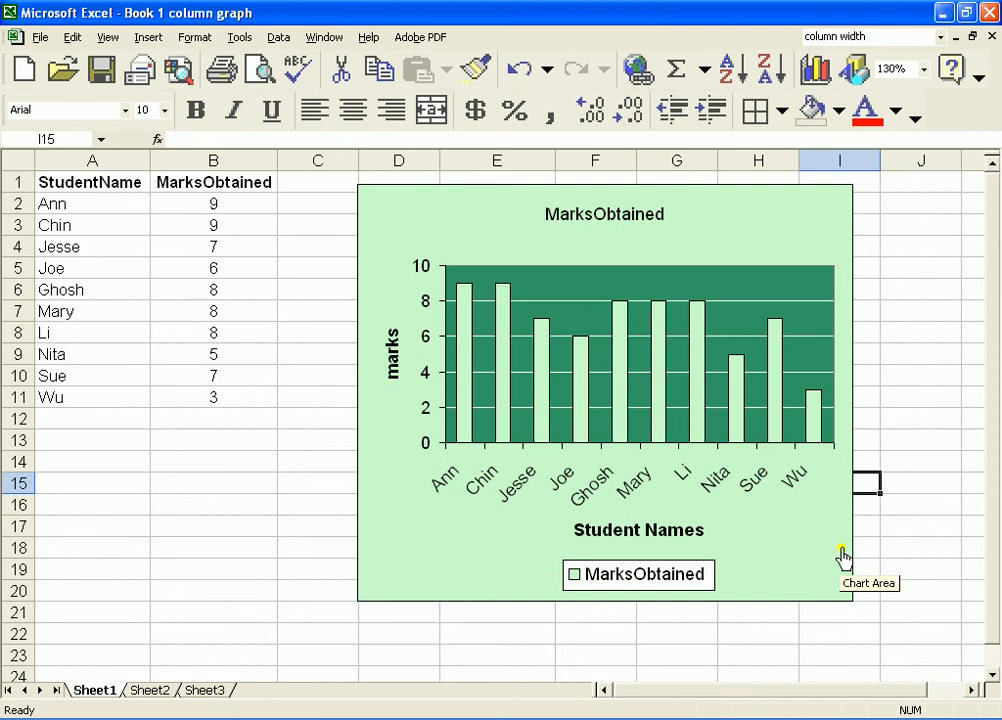
Edit the chart title to read "Marks Obtained" with a space between the two words.
left_click(593, 220)
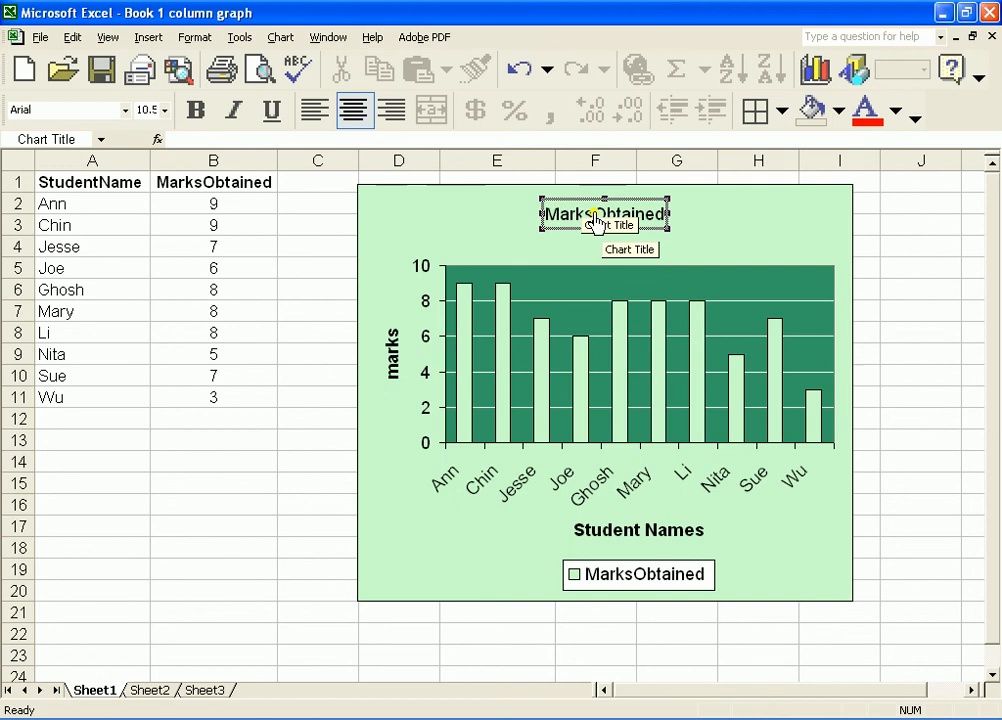
left_click(593, 217)
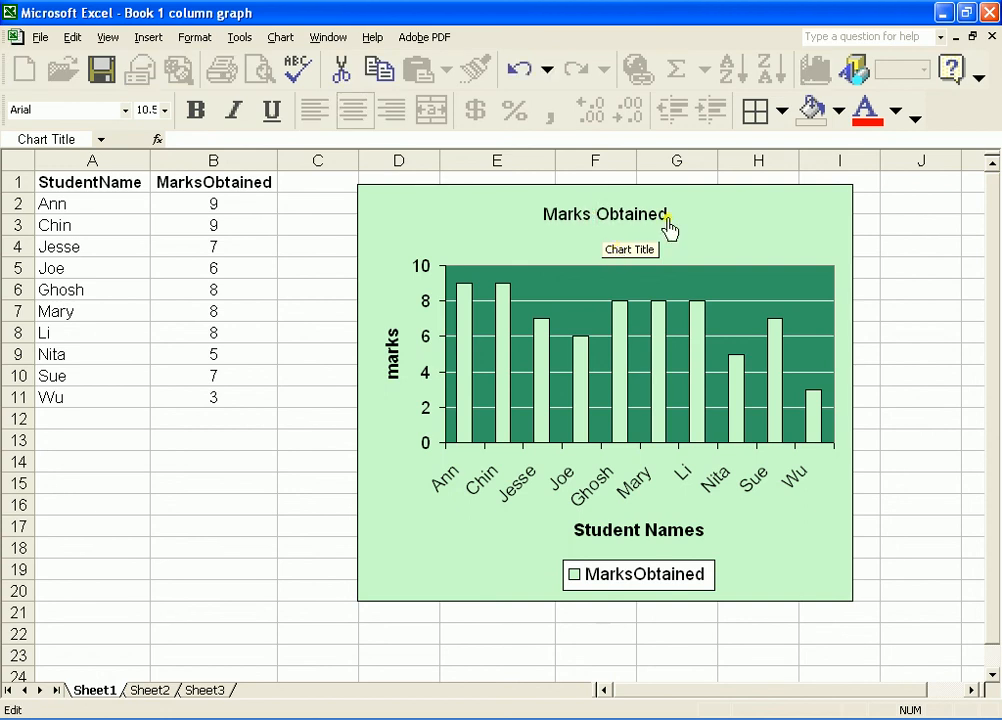
left_click(795, 229)
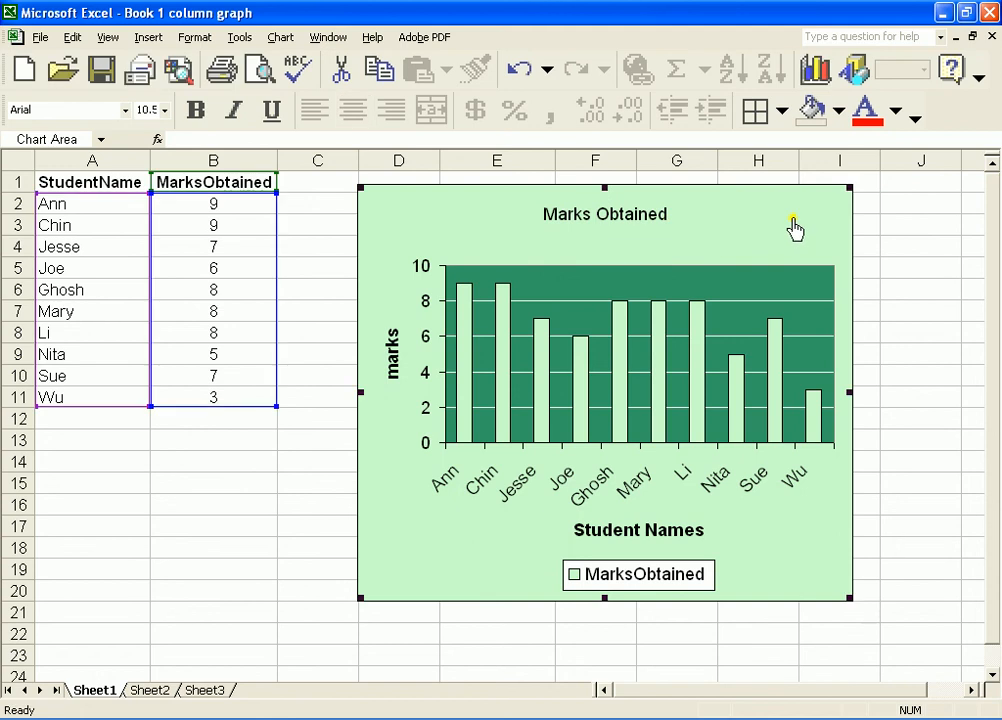
Give the chart title "Marks Obtained" a black border and a bright green area fill.
left_click(612, 224)
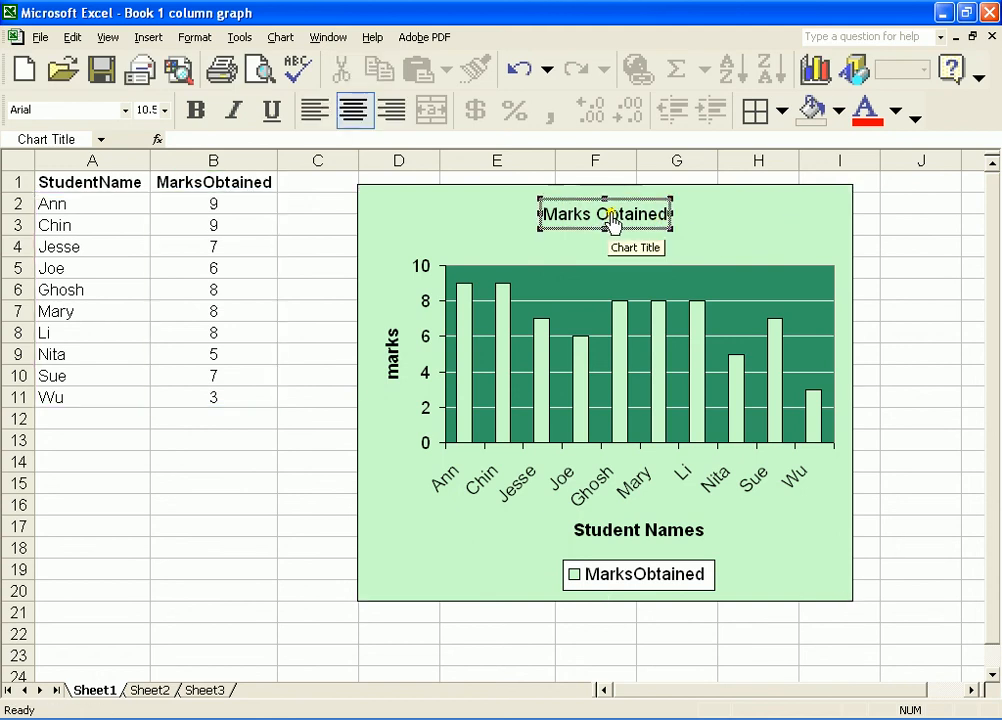
right_click(613, 223)
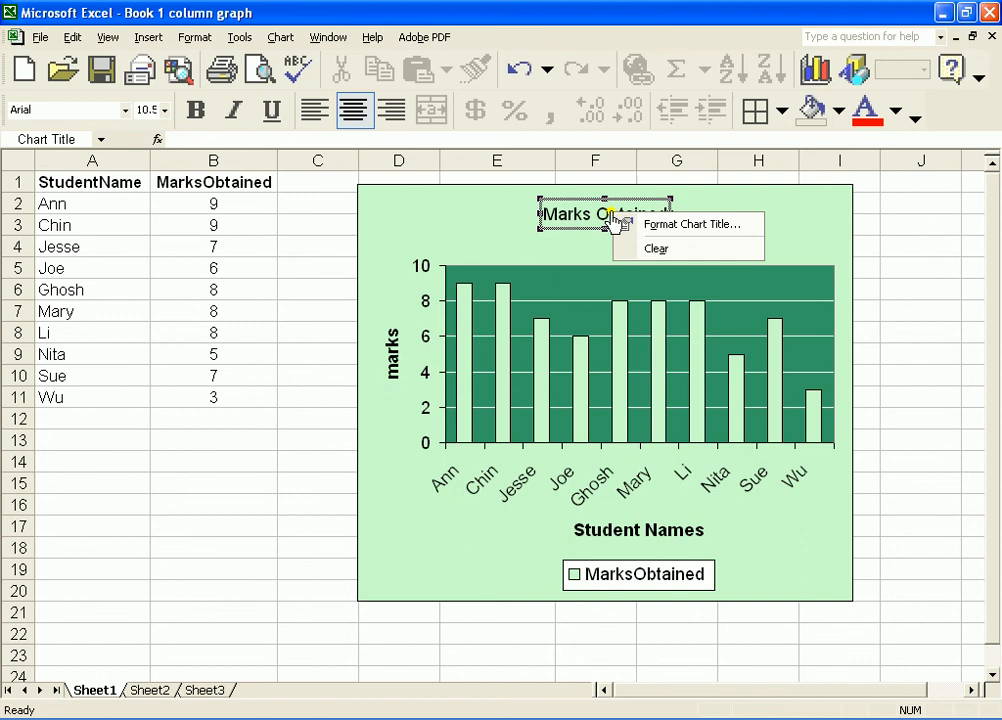
left_click(697, 226)
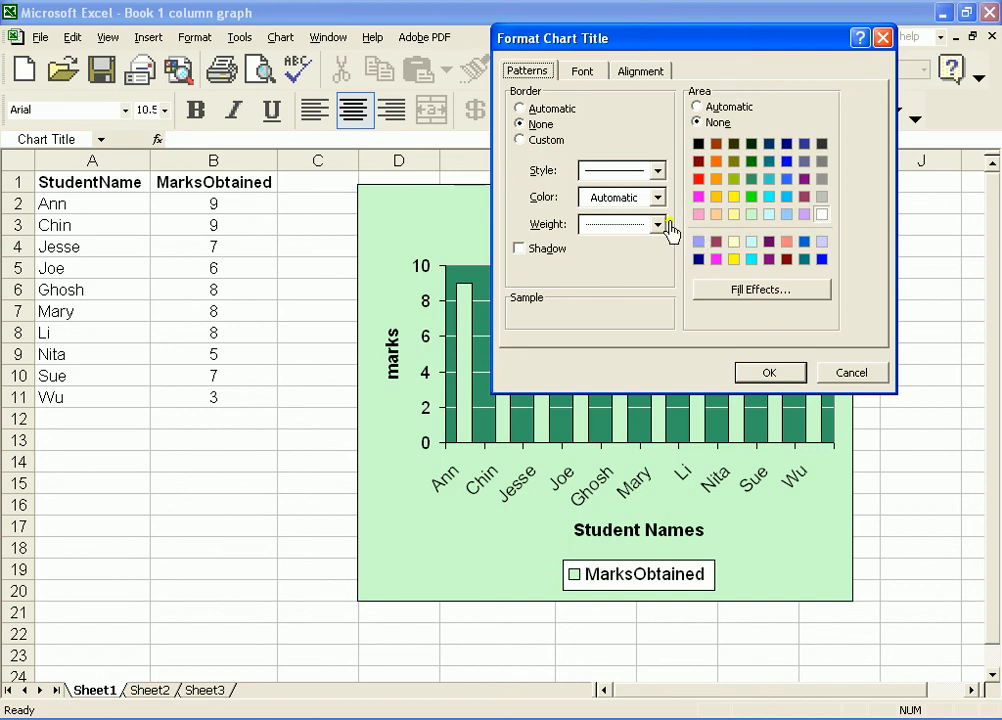
left_click(520, 108)
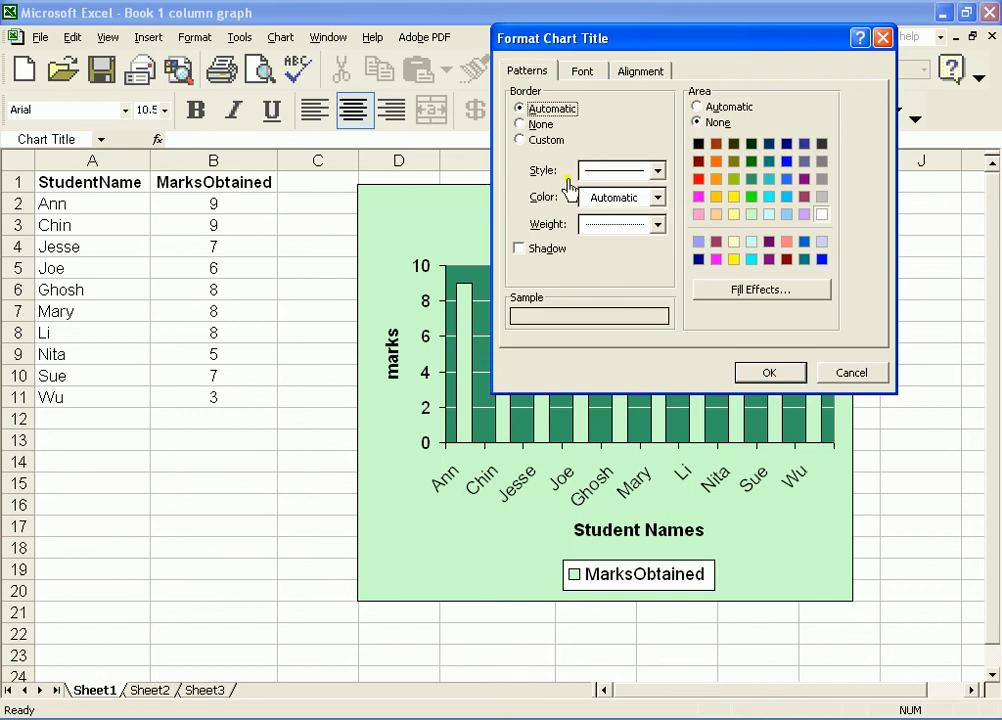
left_click(659, 203)
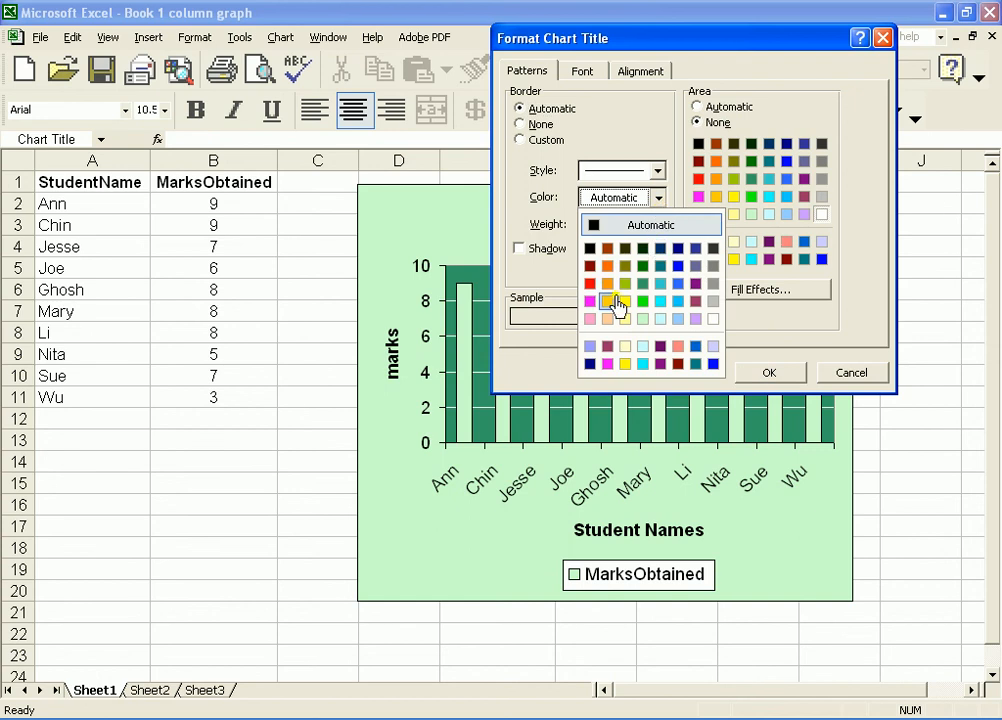
left_click(589, 249)
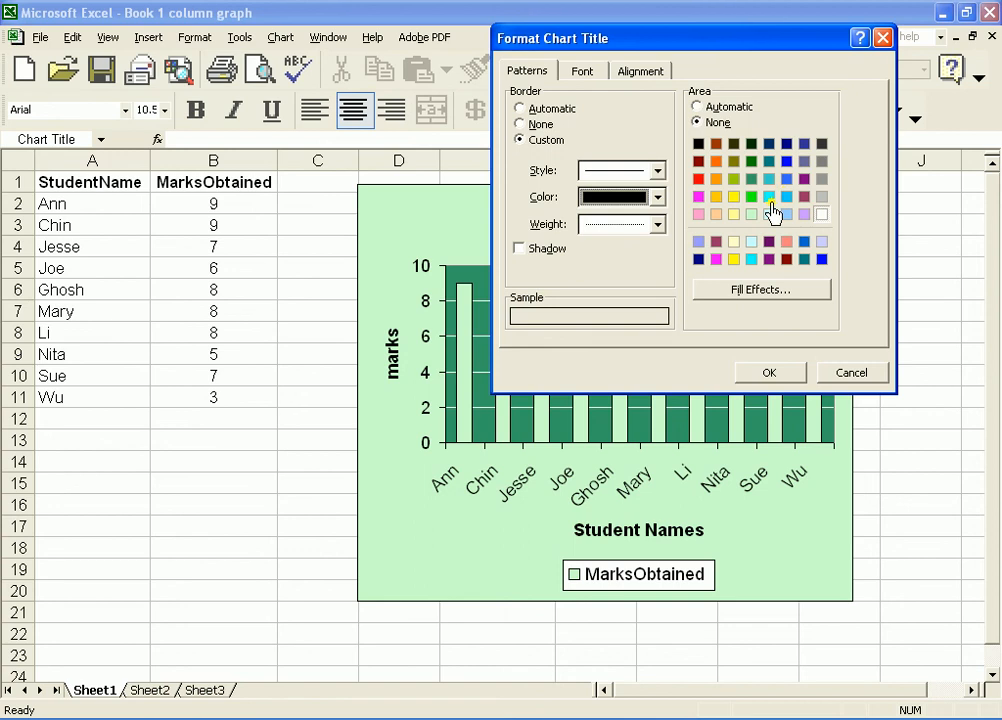
left_click(751, 197)
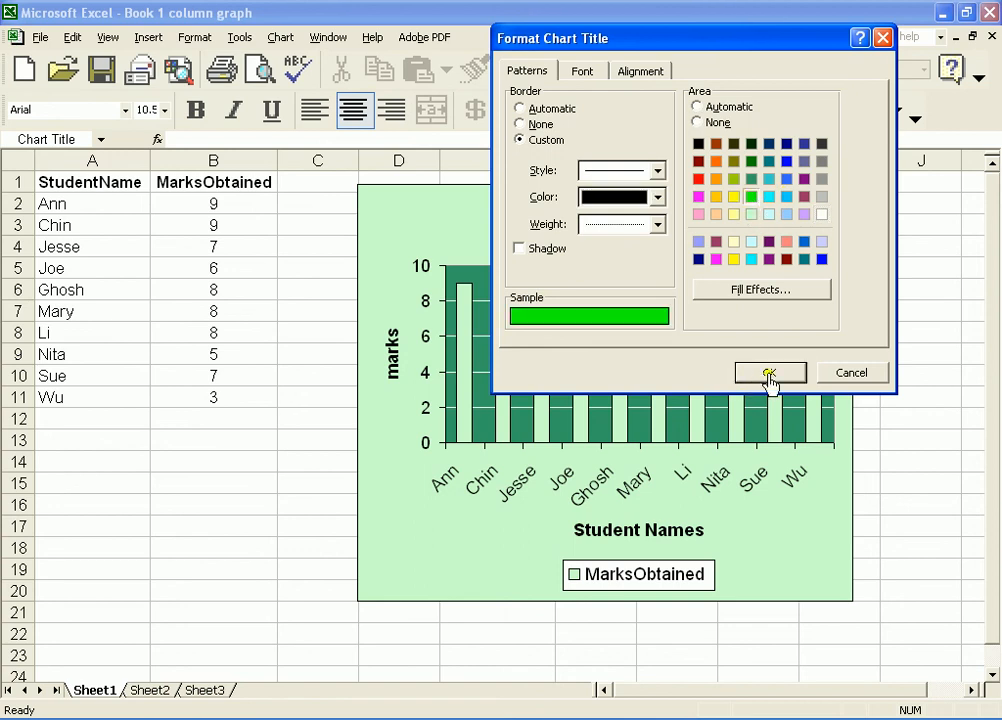
Set the chart title's font to bold, size 16, with a double underline, and apply the title formatting.
left_click(598, 88)
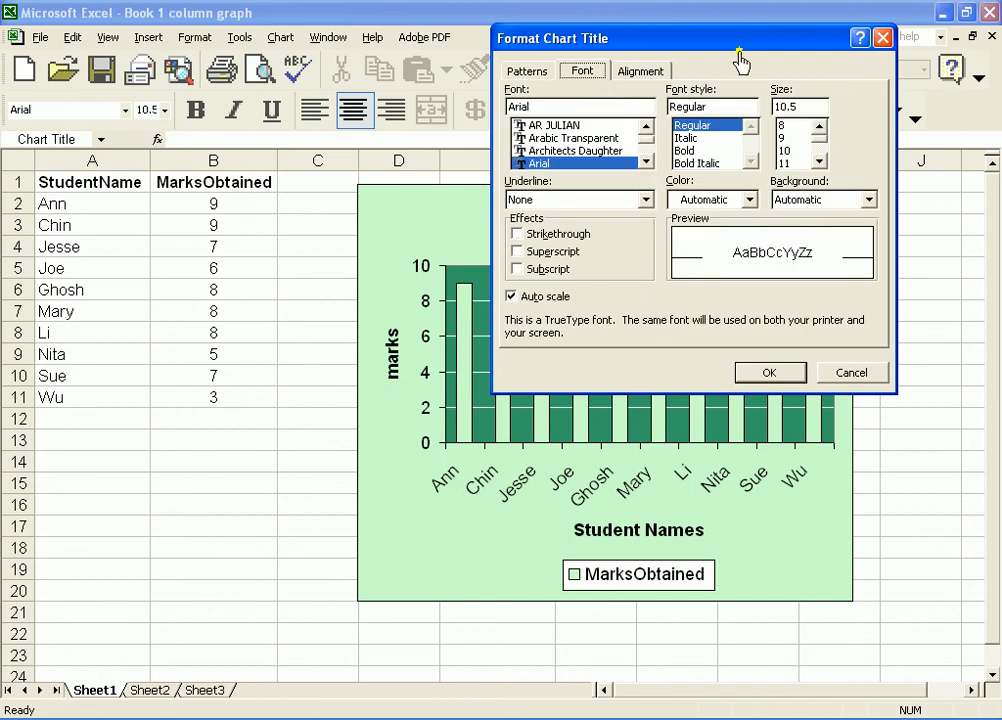
left_click_drag(733, 47, 240, 224)
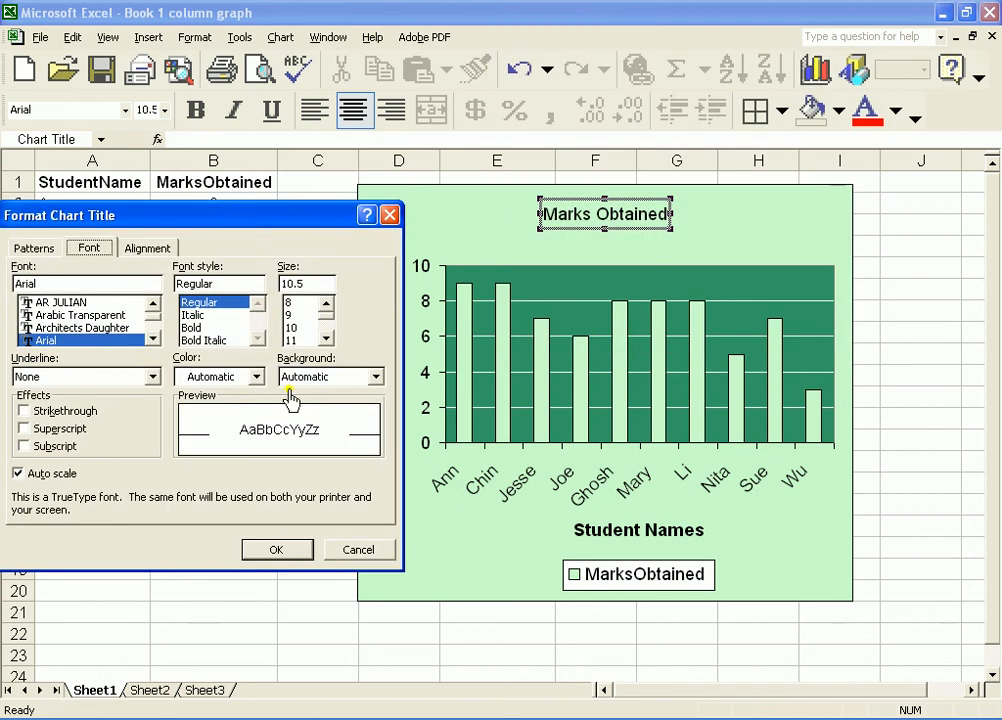
left_click(325, 339)
left_click(325, 339)
left_click(325, 339)
left_click(325, 339)
left_click(291, 327)
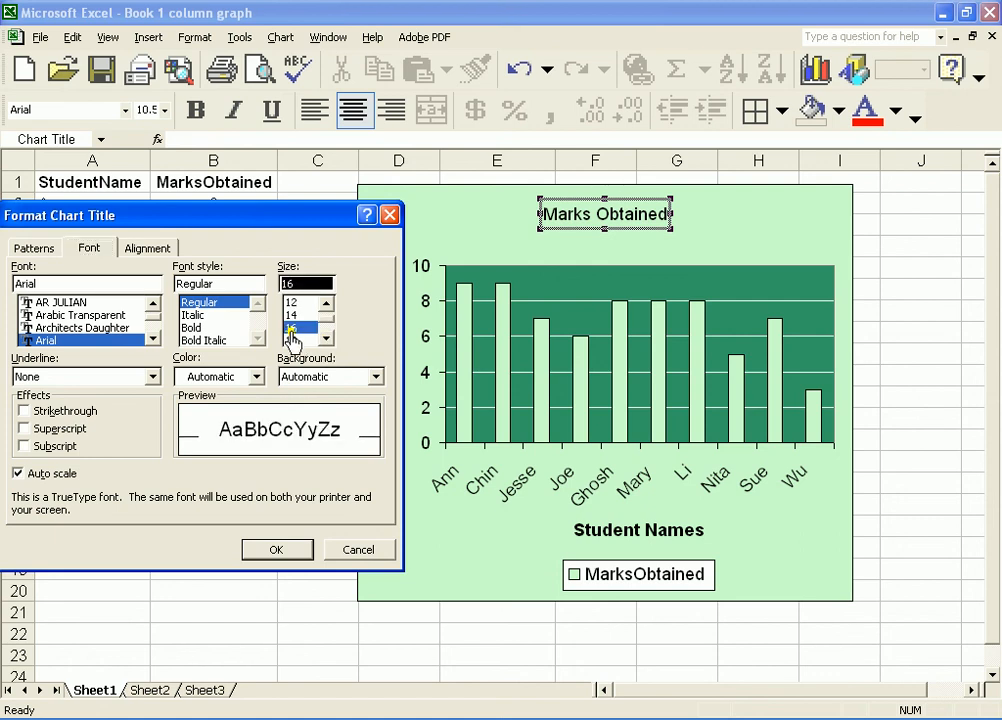
left_click(192, 328)
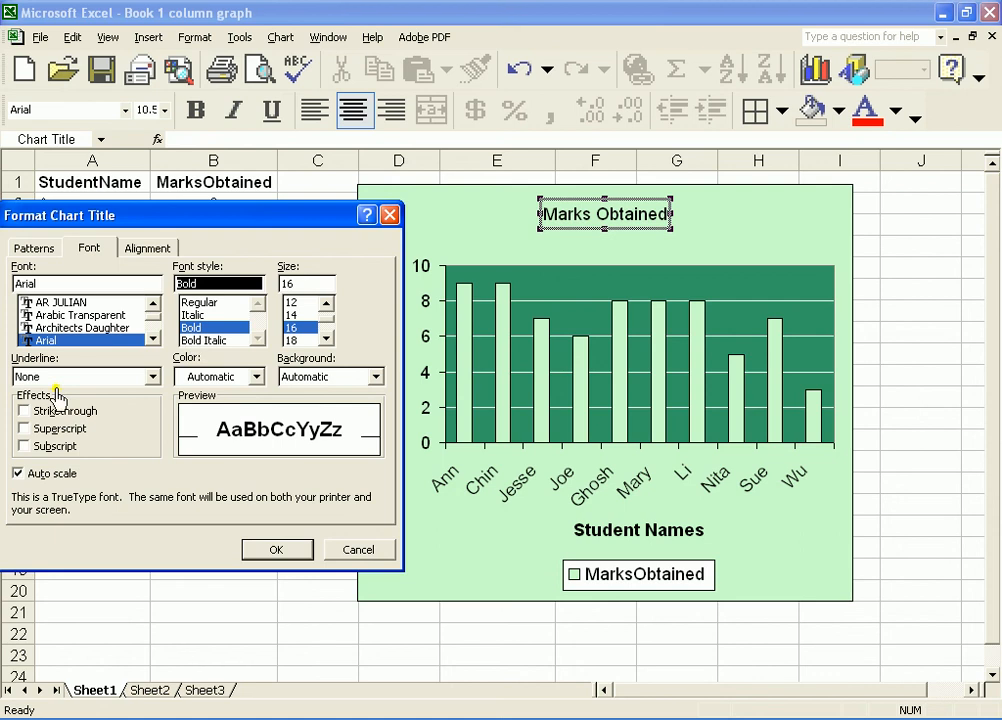
left_click(152, 377)
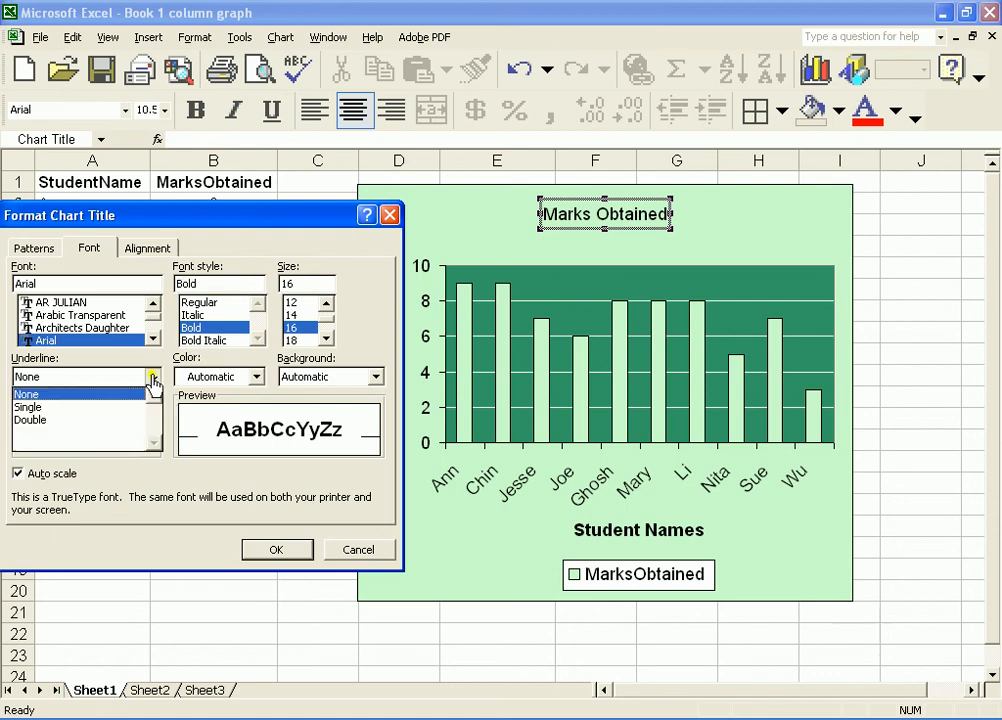
left_click(32, 420)
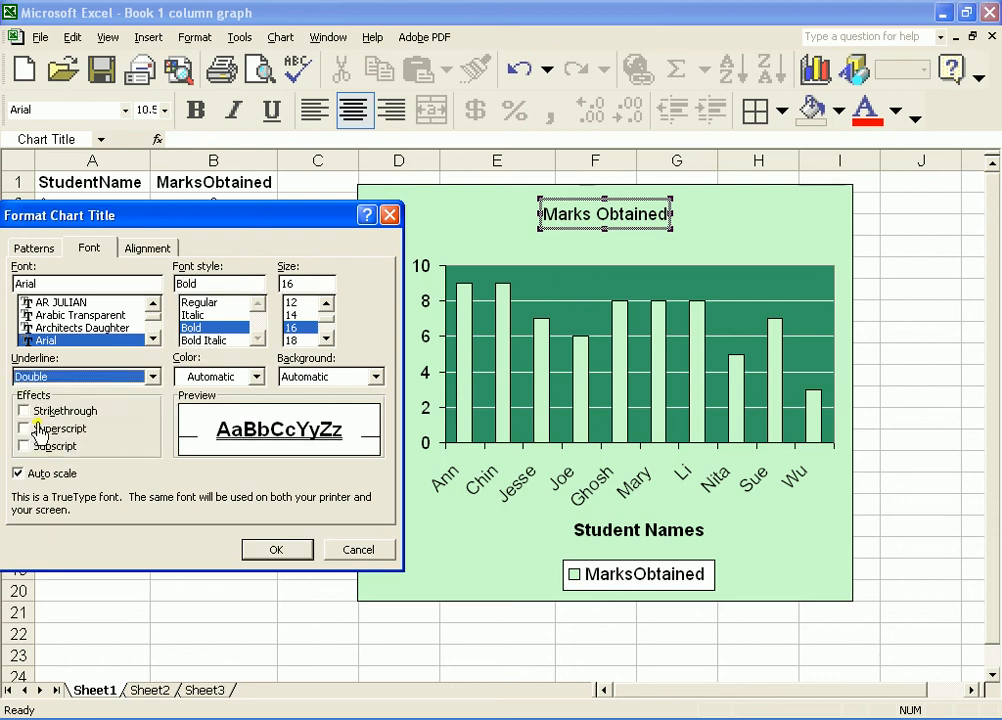
left_click(272, 550)
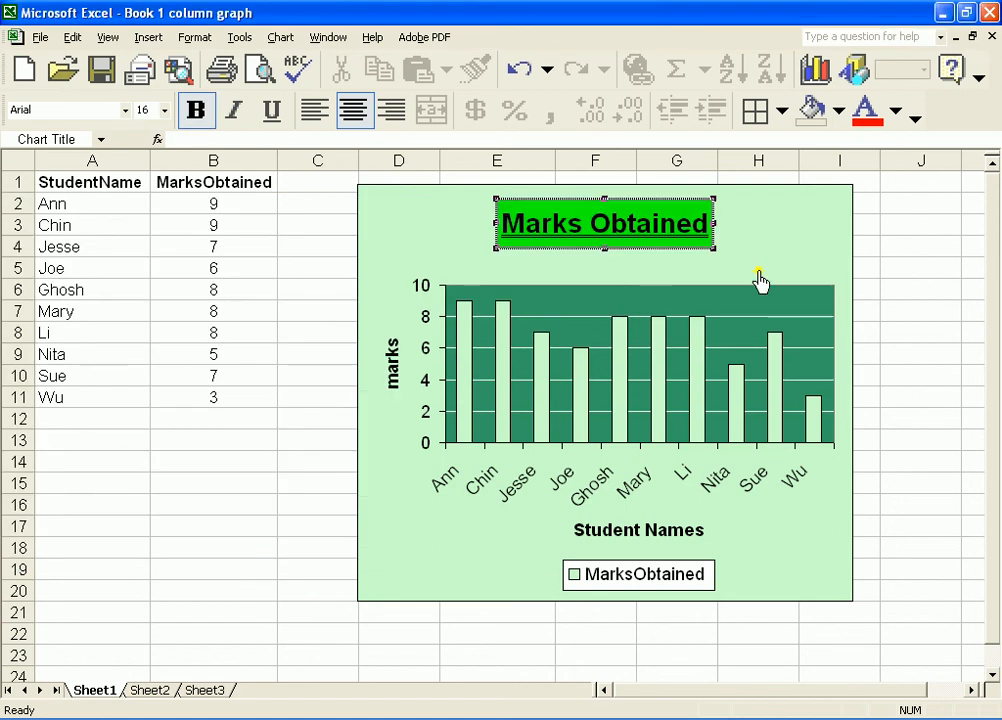
Reposition the chart title so it sits roughly centered above the plot area, then deselect it.
left_click_drag(716, 262, 731, 270)
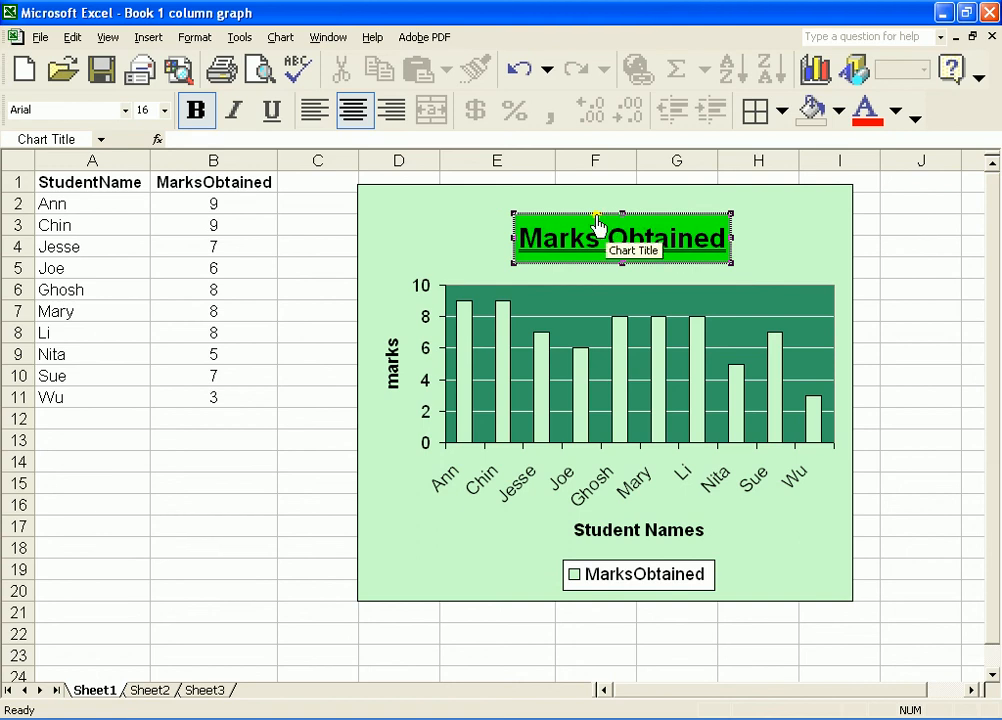
left_click_drag(597, 222, 579, 215)
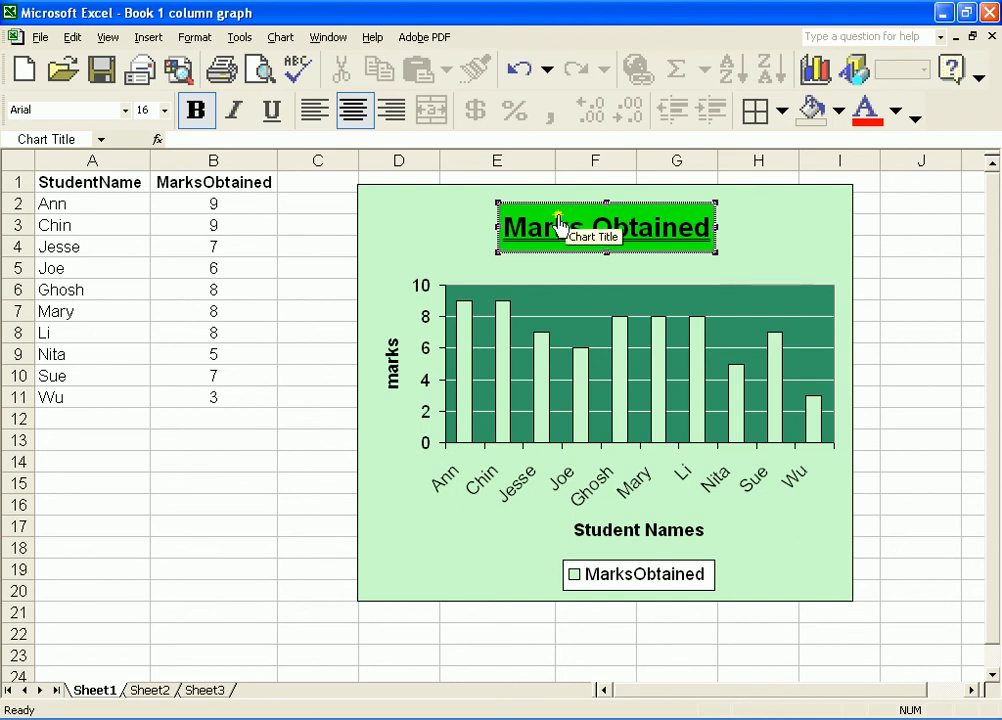
left_click_drag(572, 213, 548, 215)
left_click_drag(572, 217, 588, 217)
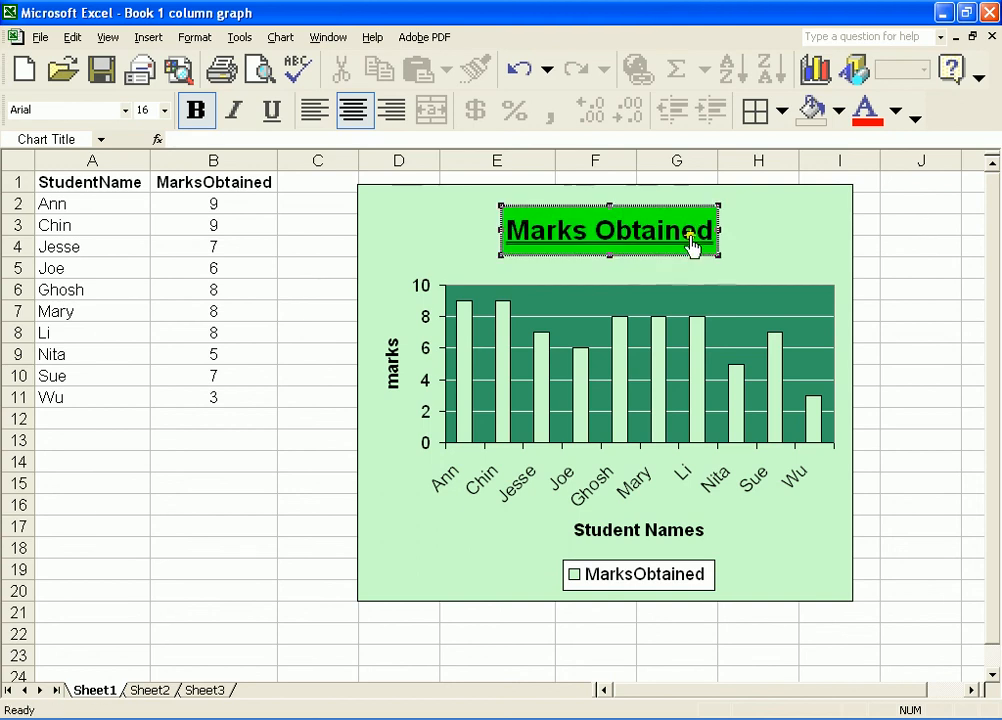
left_click(756, 245)
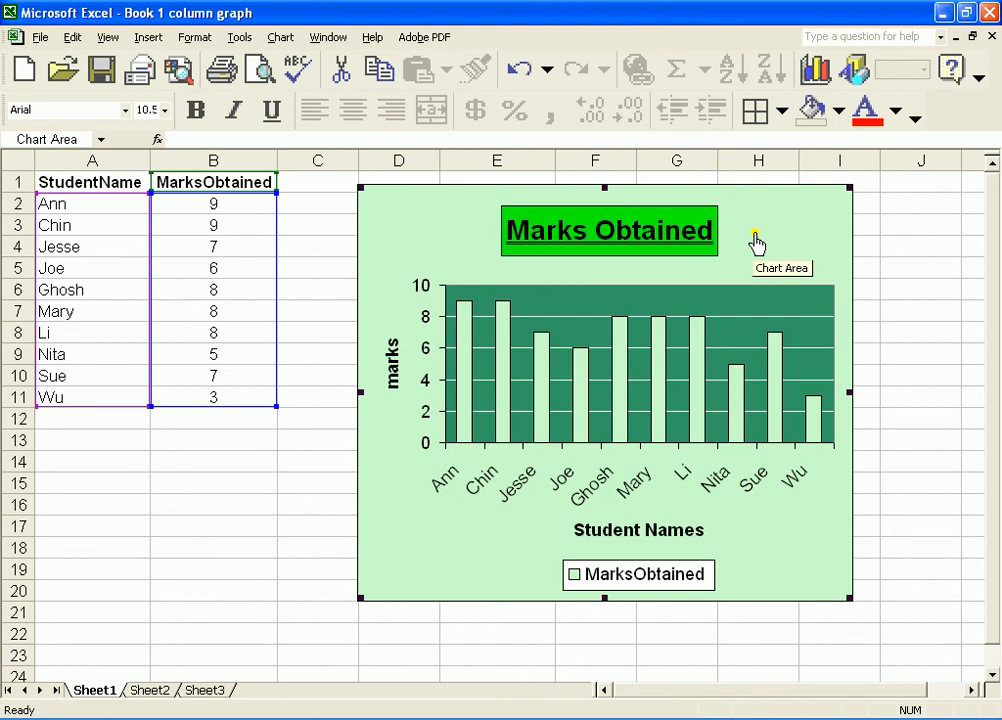
left_click(590, 240)
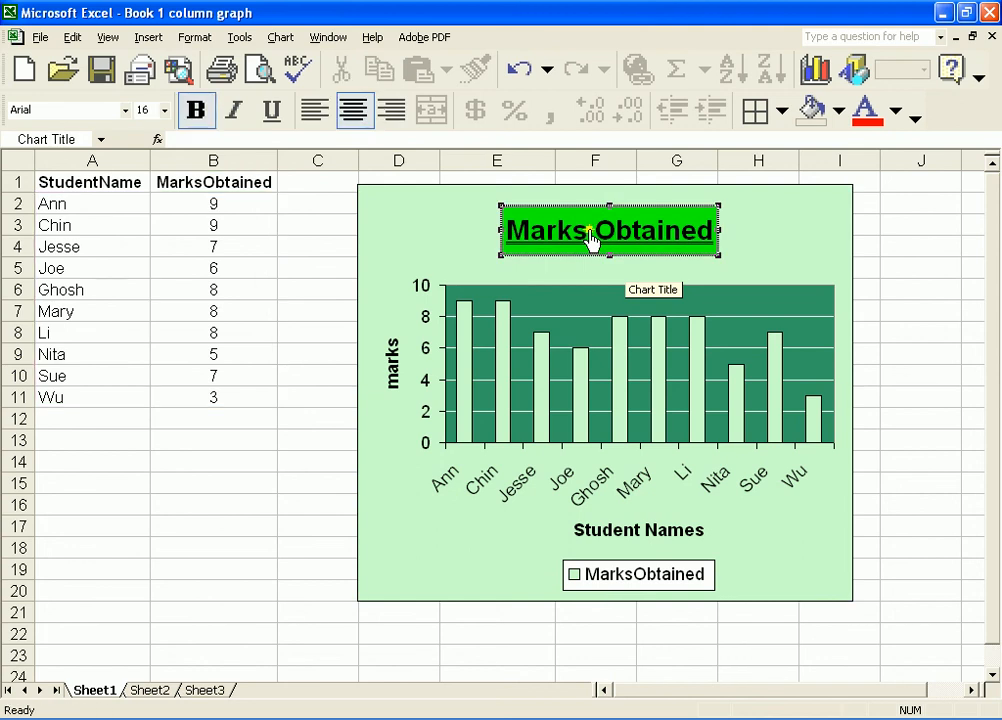
left_click(514, 232)
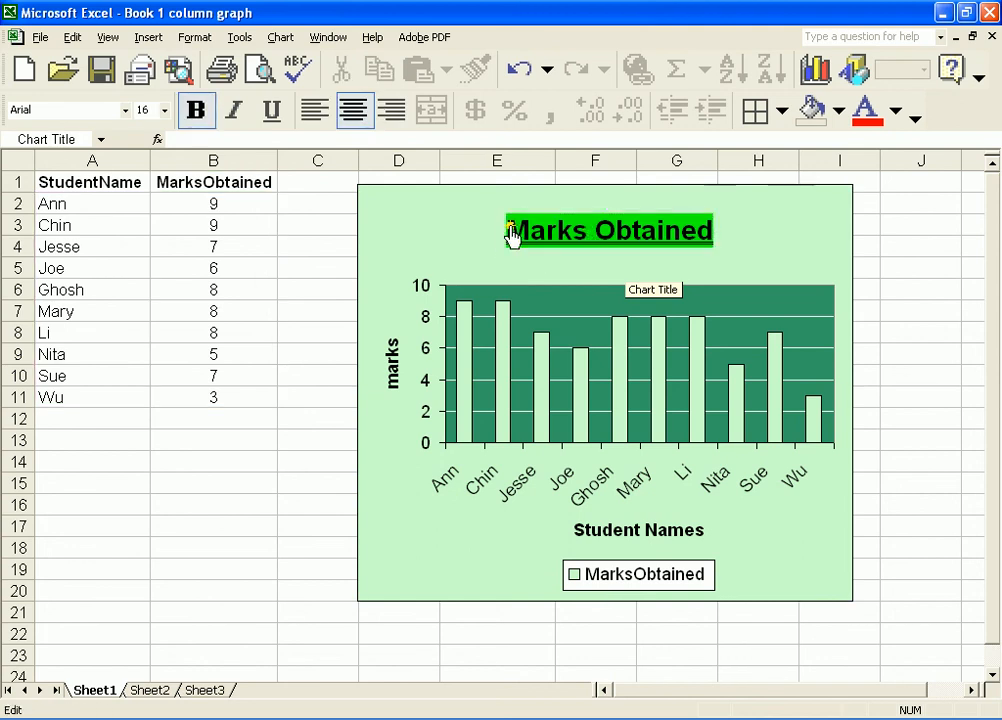
left_click(760, 245)
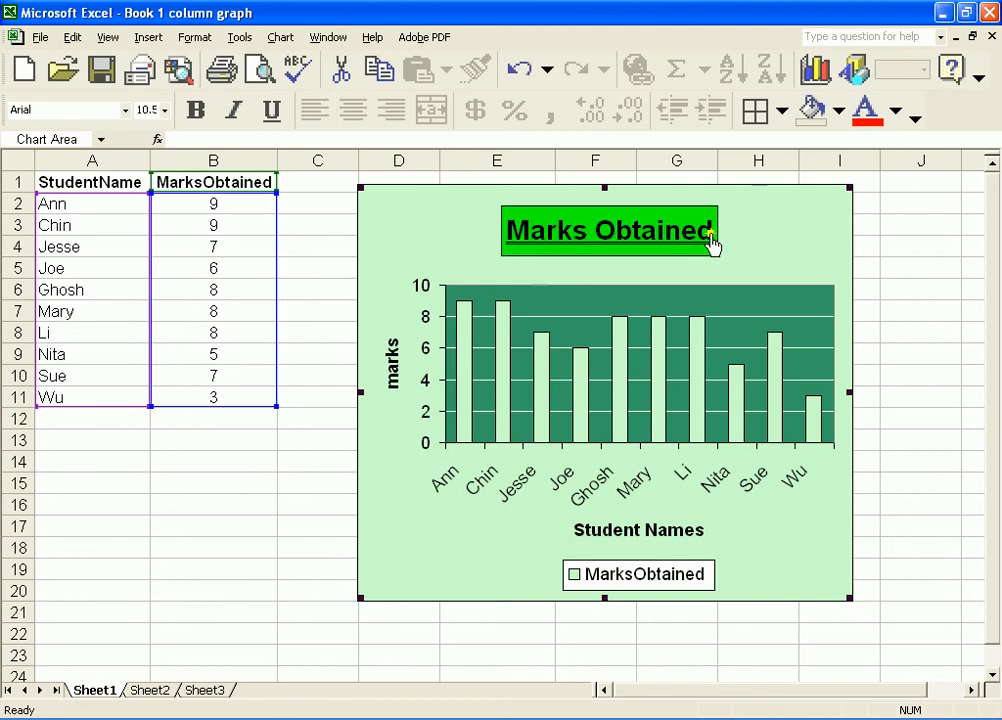
Examine the gradient fill effects offered for the chart title's background without applying one.
left_click(546, 233)
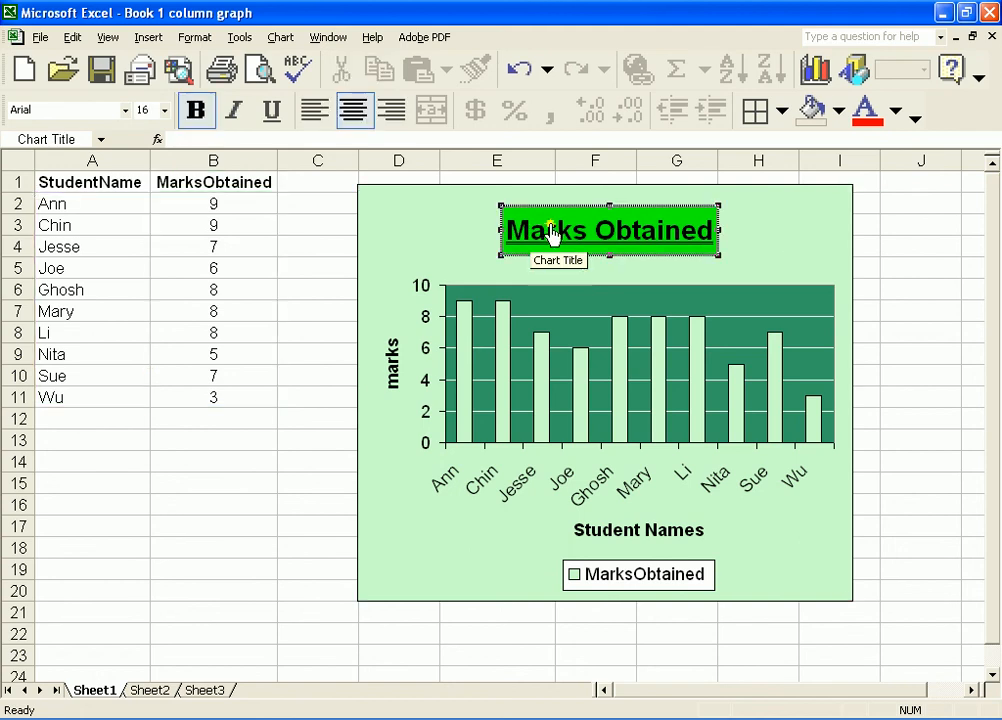
right_click(568, 226)
left_click(645, 236)
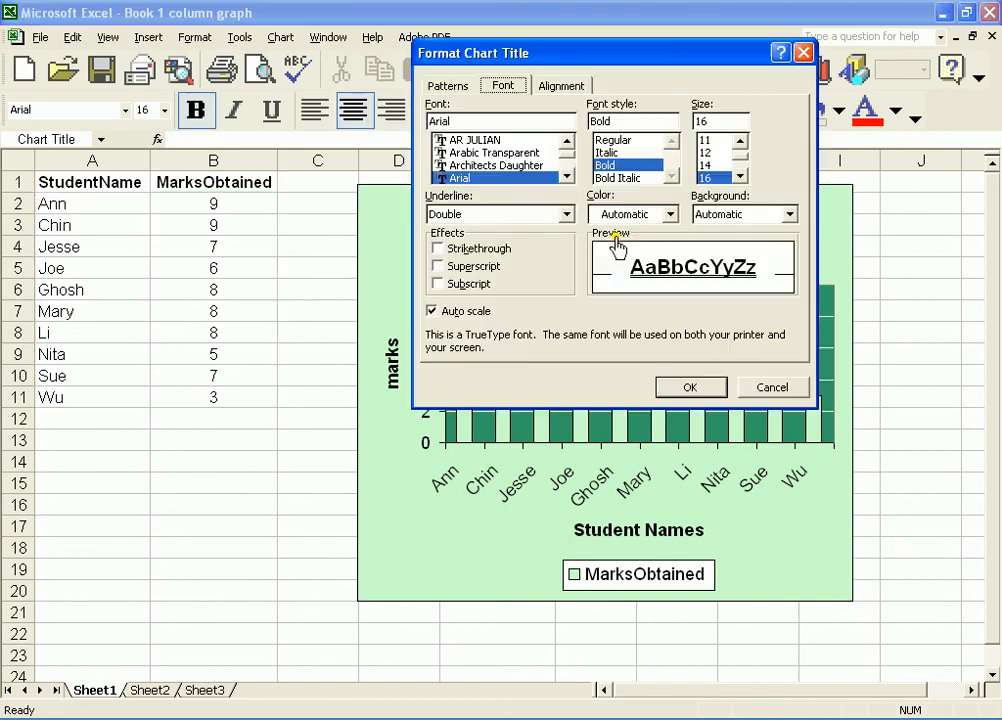
left_click(448, 87)
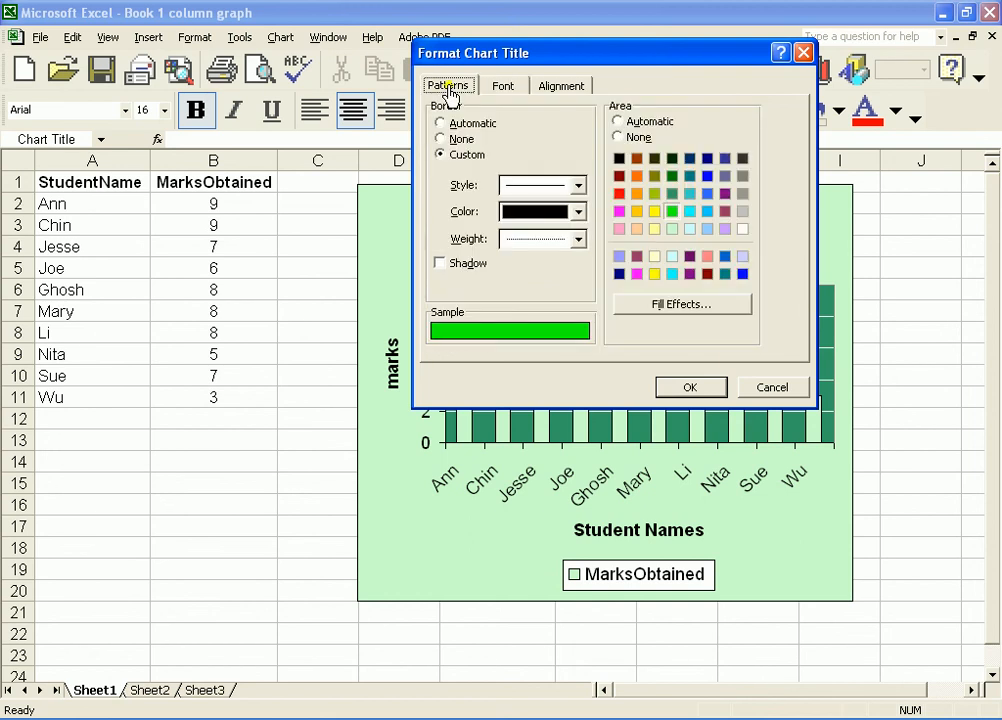
left_click(695, 311)
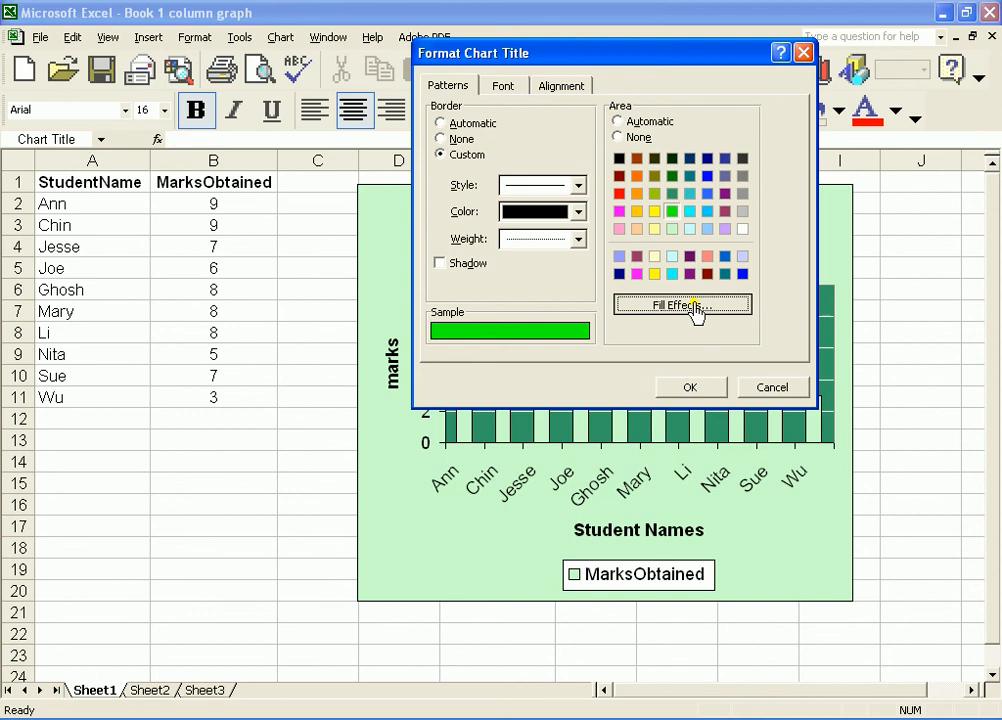
left_click(693, 395)
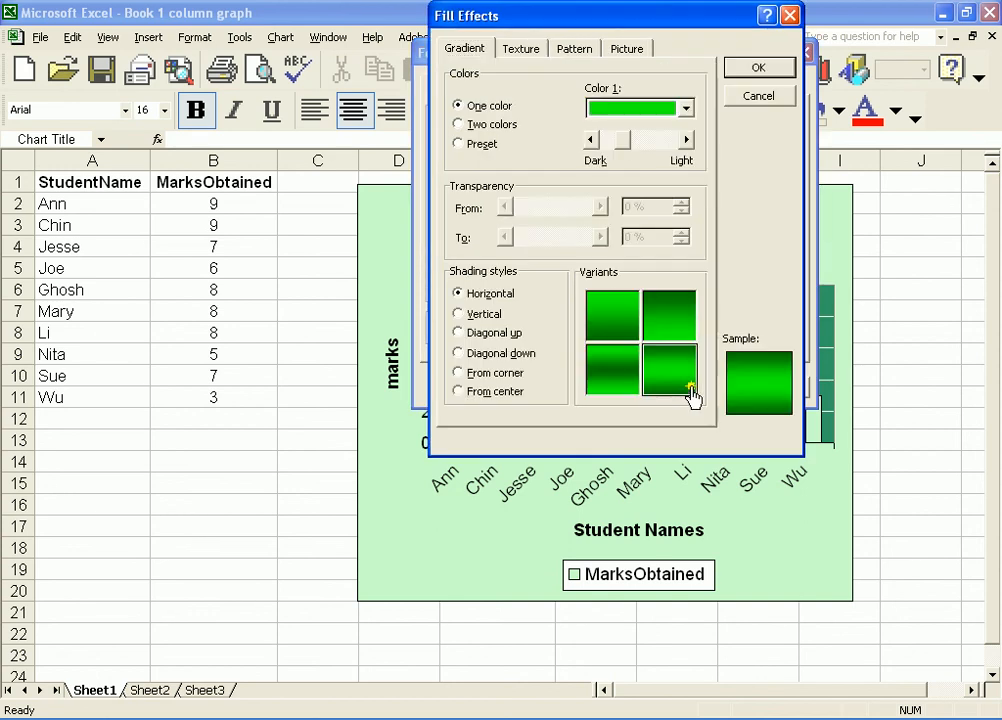
left_click(758, 96)
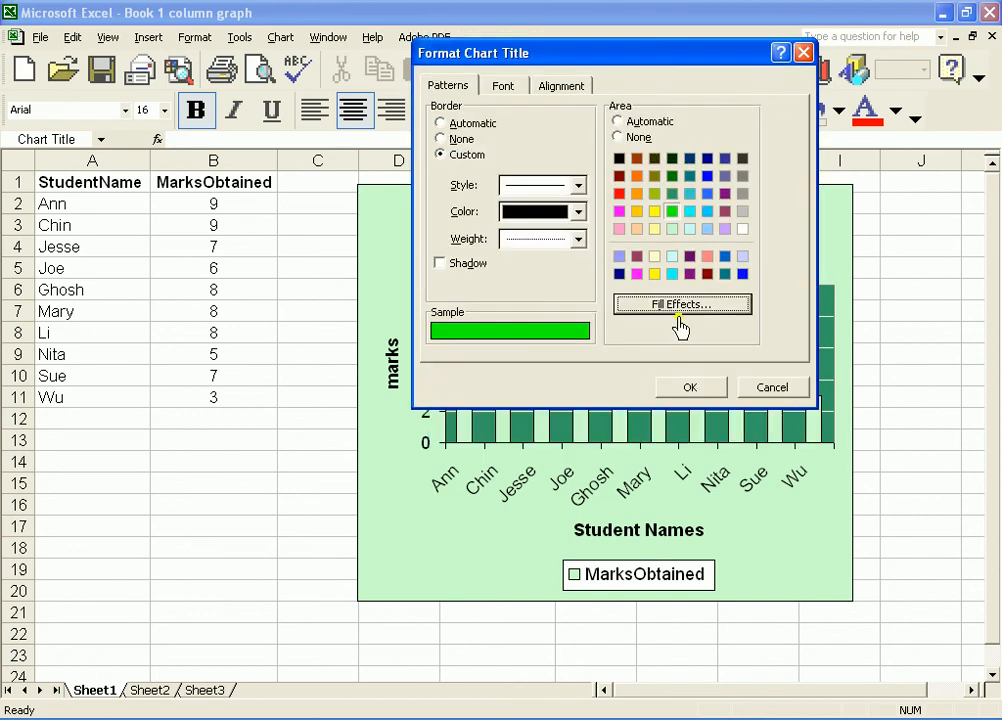
left_click(704, 393)
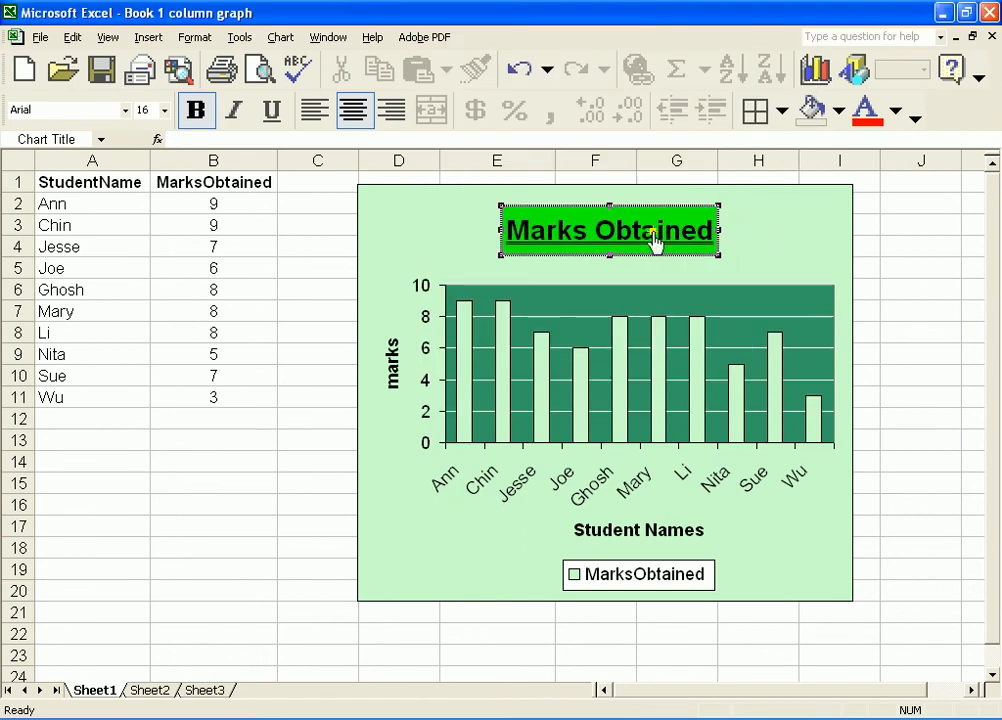
Set the font color of the entire chart title text to yellow, then deselect the title.
left_click(510, 233)
left_click_drag(510, 233, 720, 242)
left_click(551, 239)
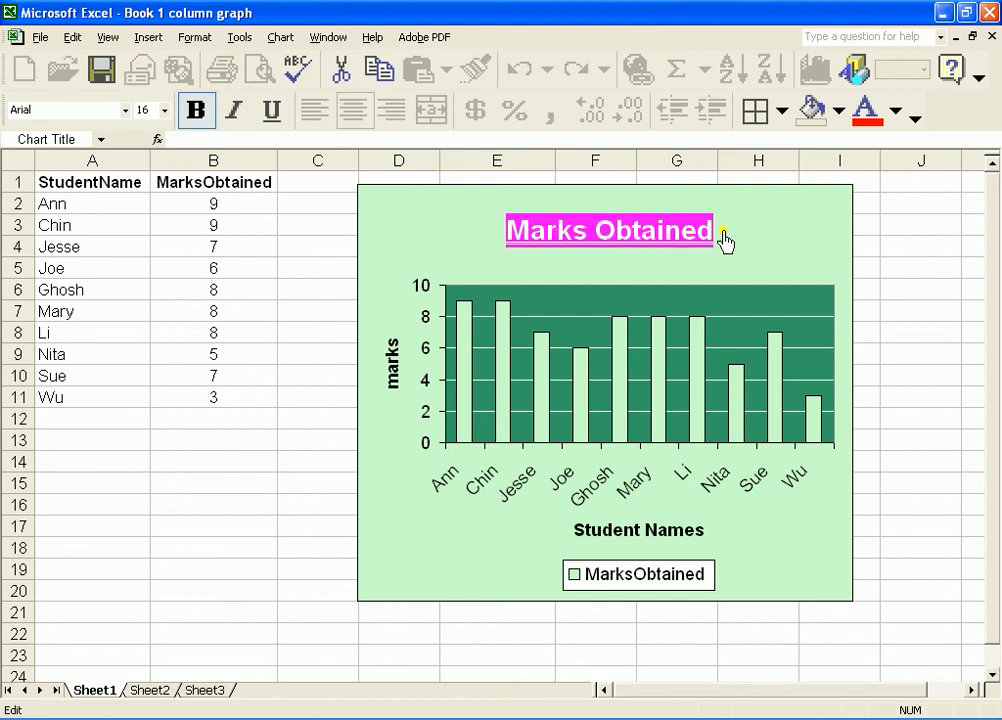
left_click(897, 118)
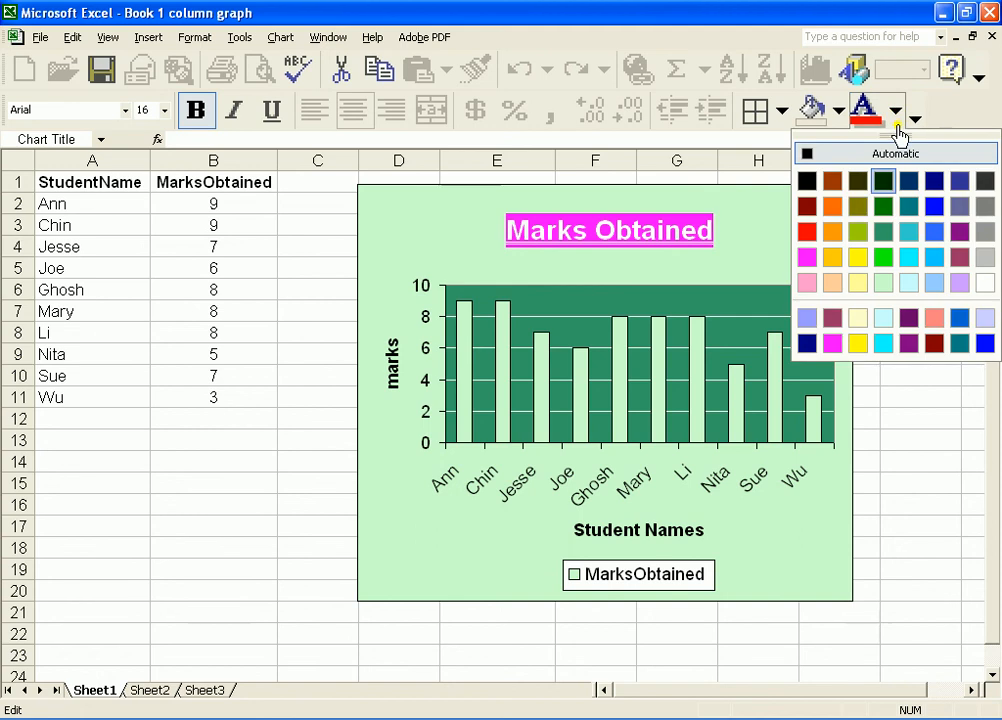
left_click(858, 258)
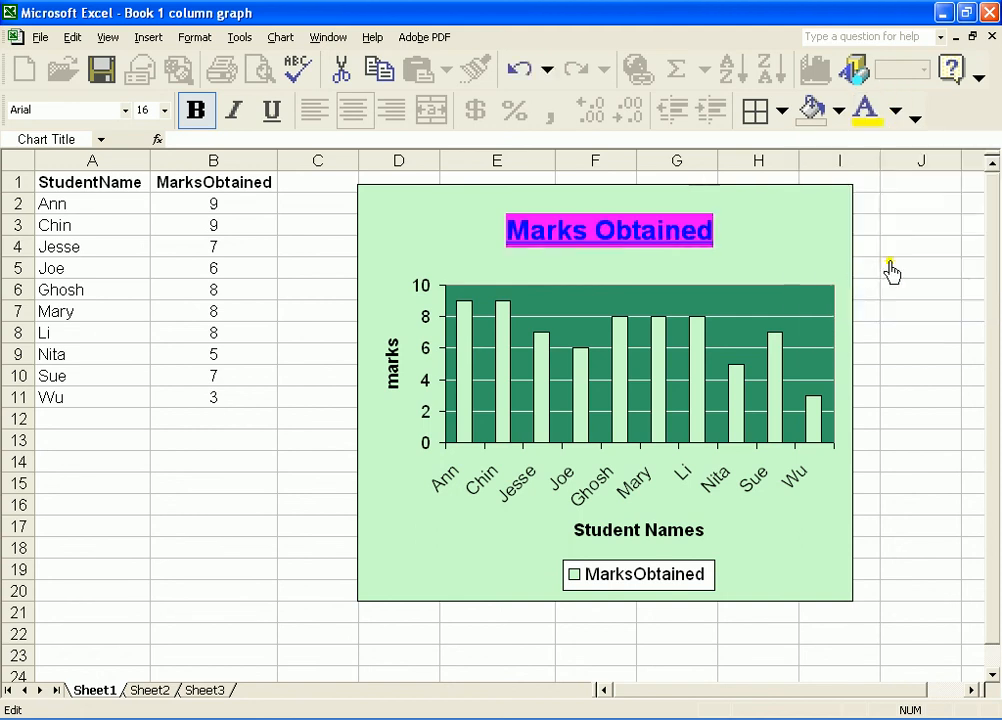
left_click(792, 236)
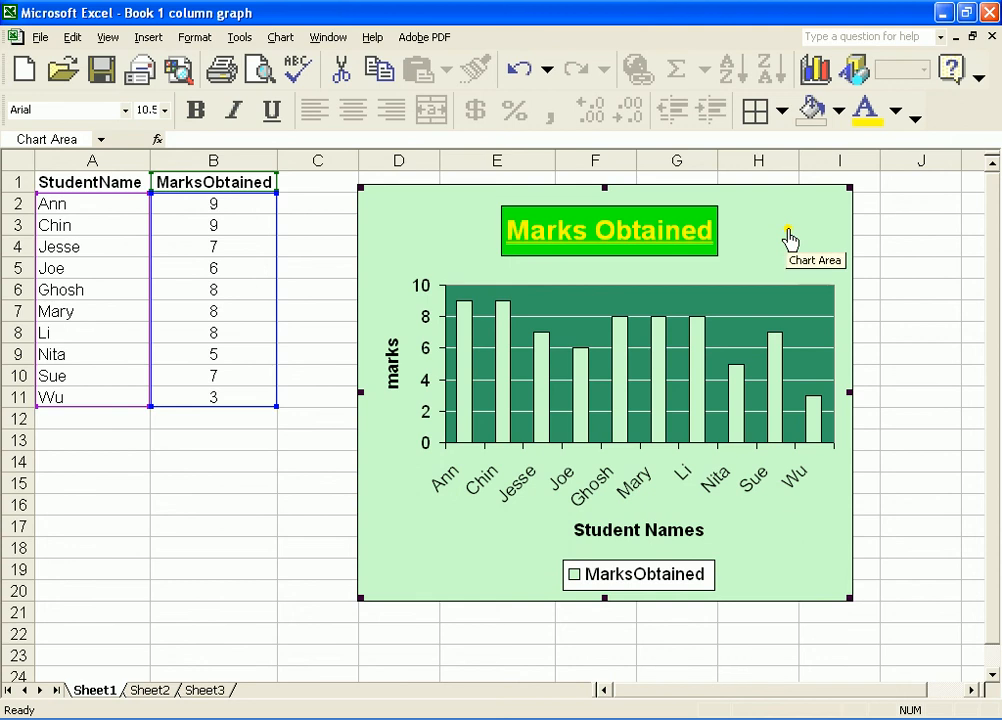
Change the font color of the entire chart title text to blue, then deselect the title.
left_click(632, 236)
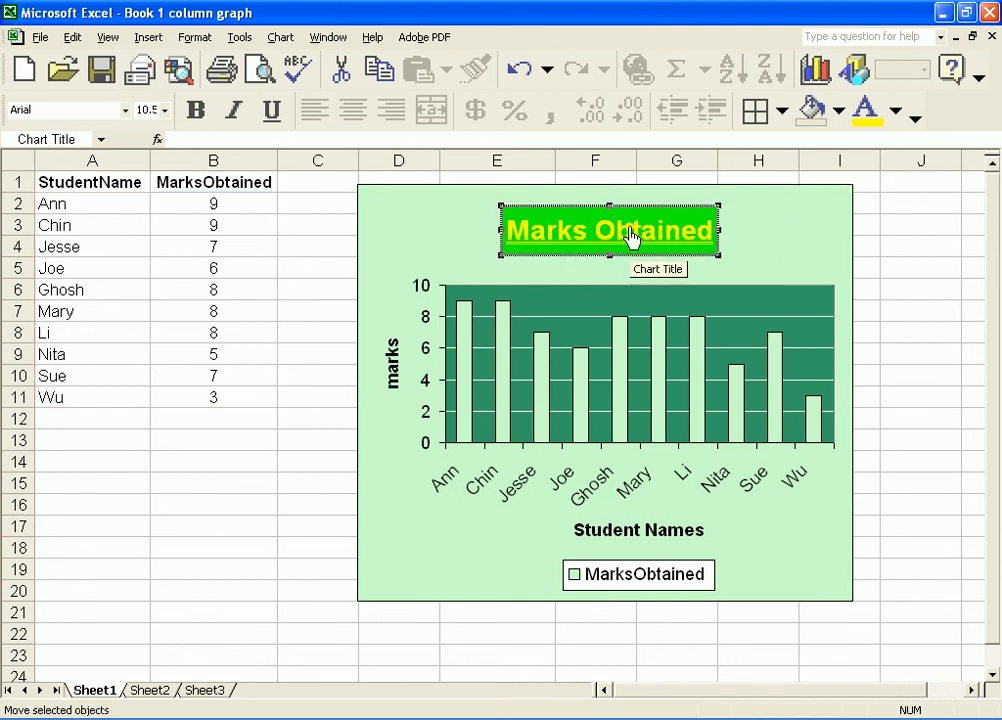
left_click(508, 233)
left_click_drag(506, 233, 725, 236)
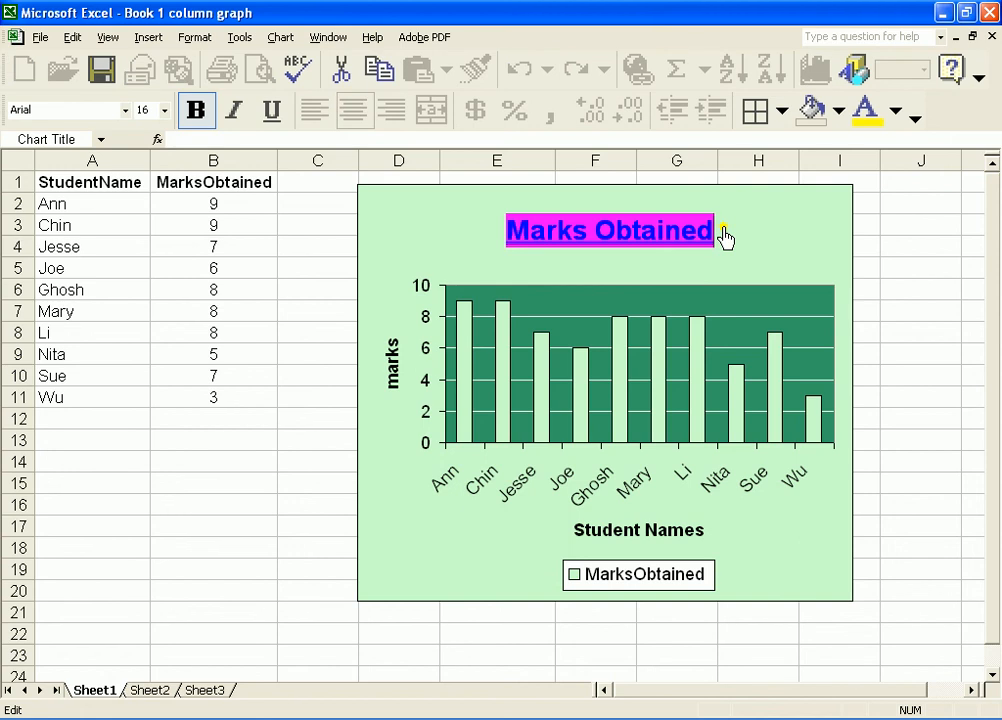
left_click(898, 117)
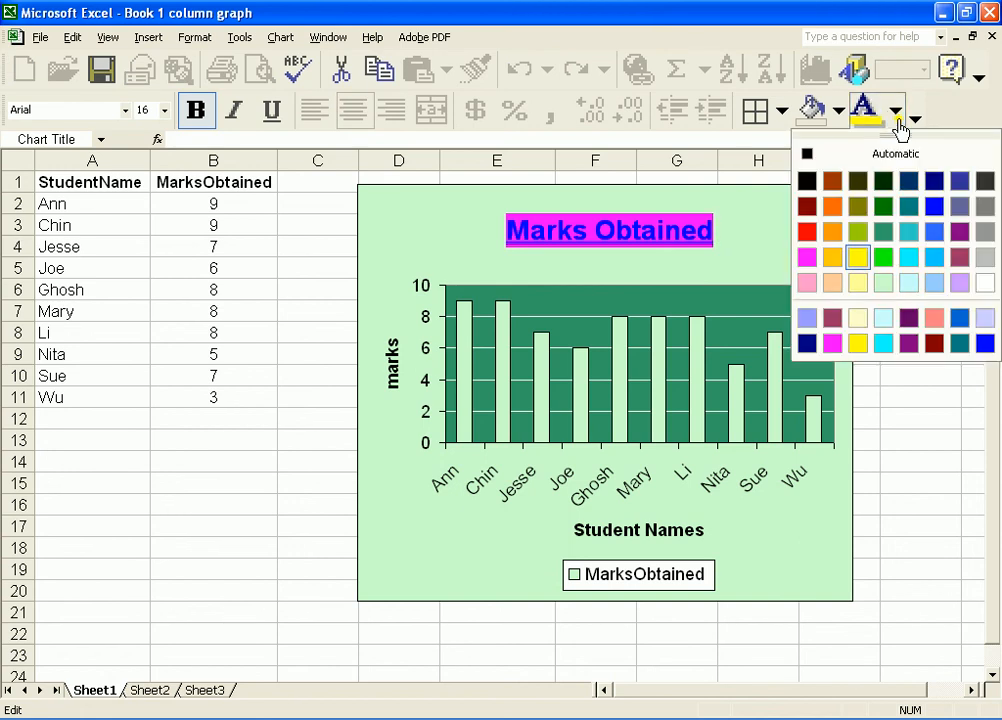
left_click(933, 206)
left_click(786, 244)
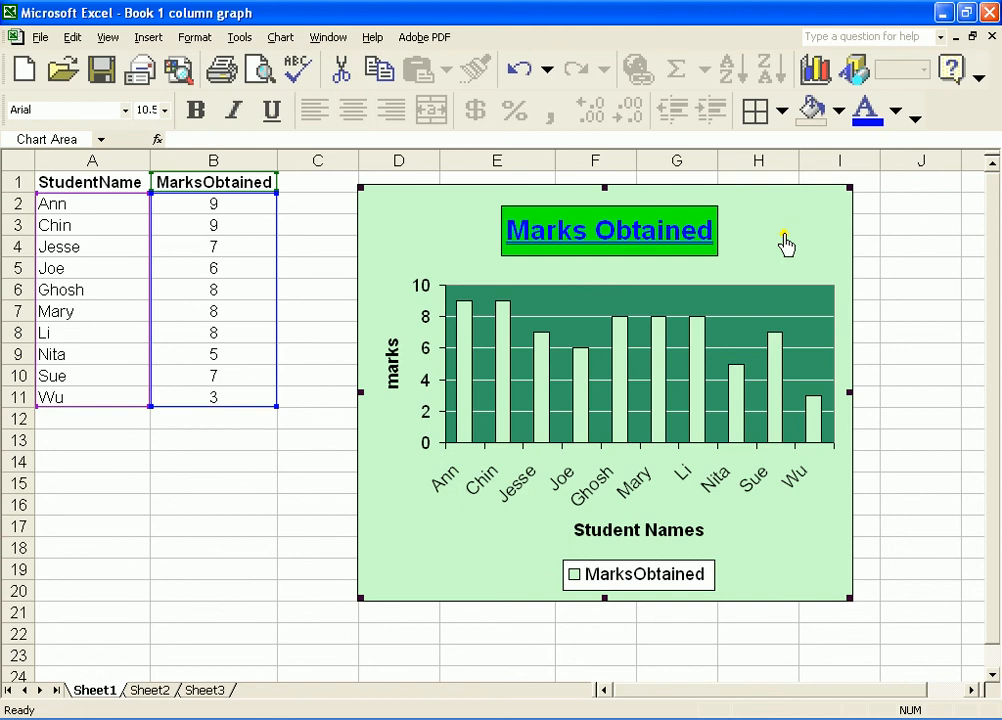